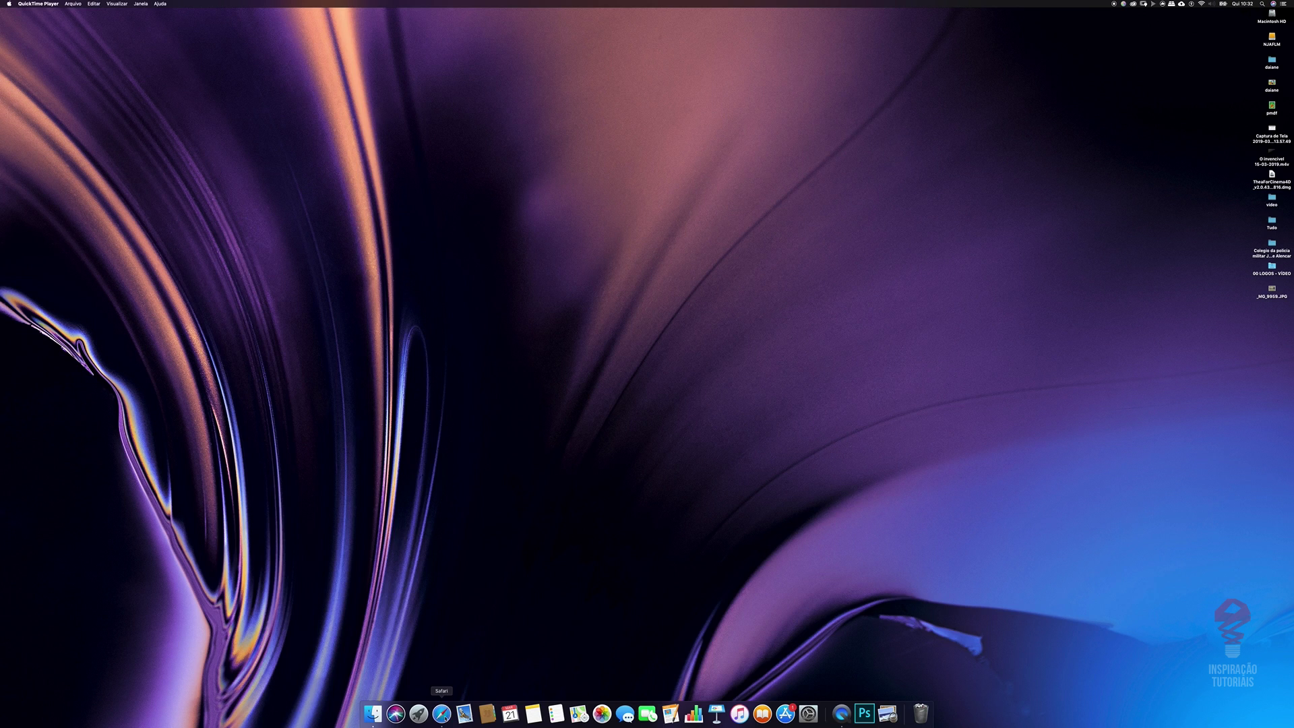
Open gmail.com in Safari and open the e-mail asking for the background removal and a higher resolution
click(441, 713)
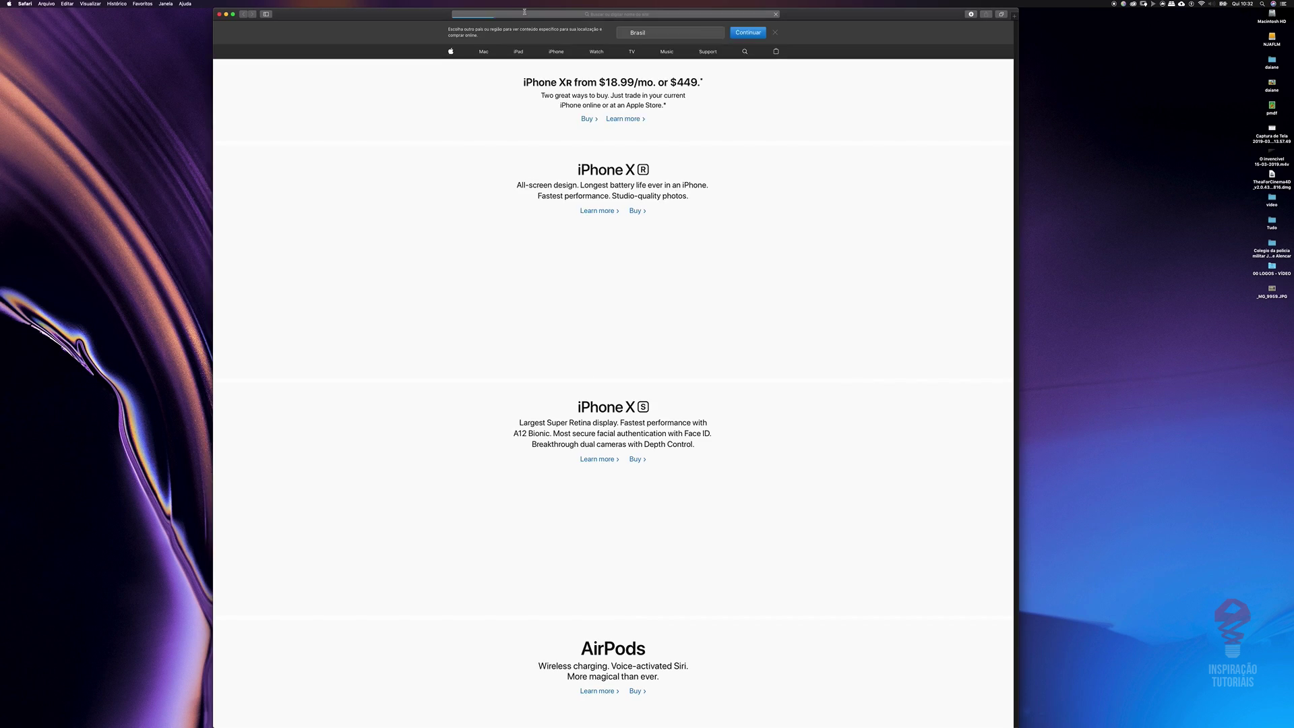
click(525, 14)
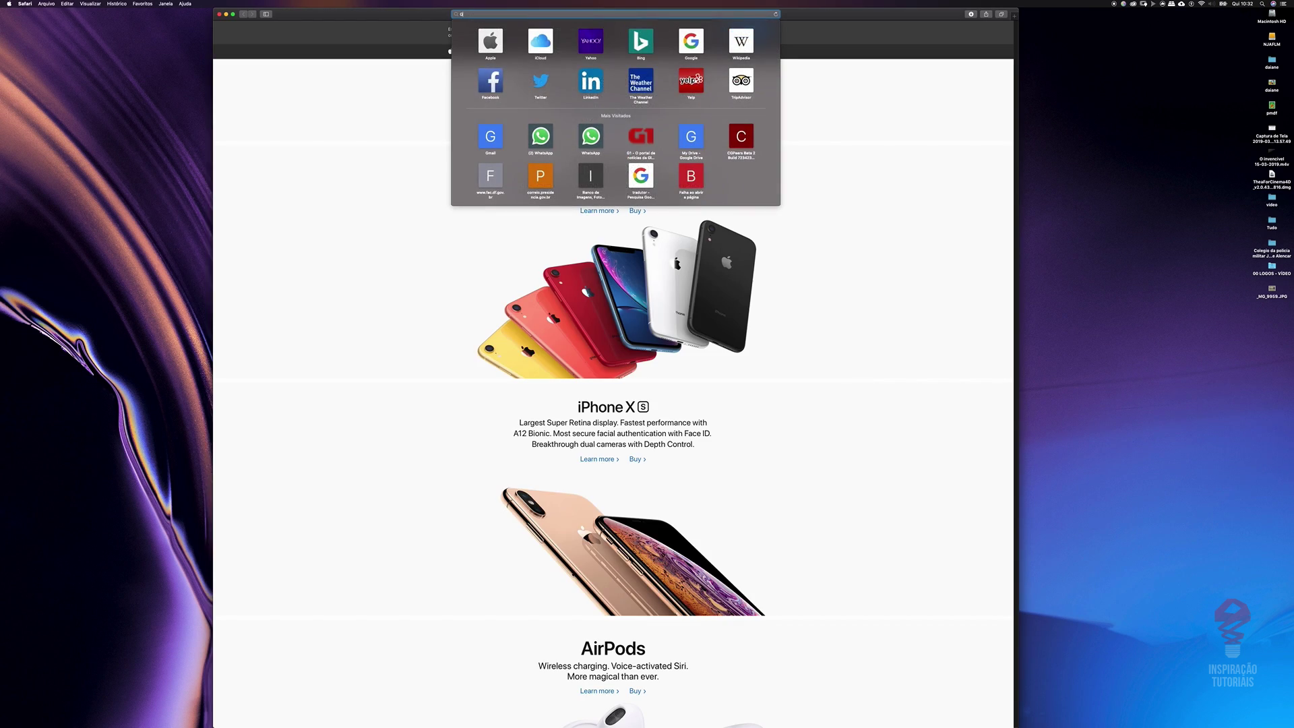
text(gmail.com)
key(Return)
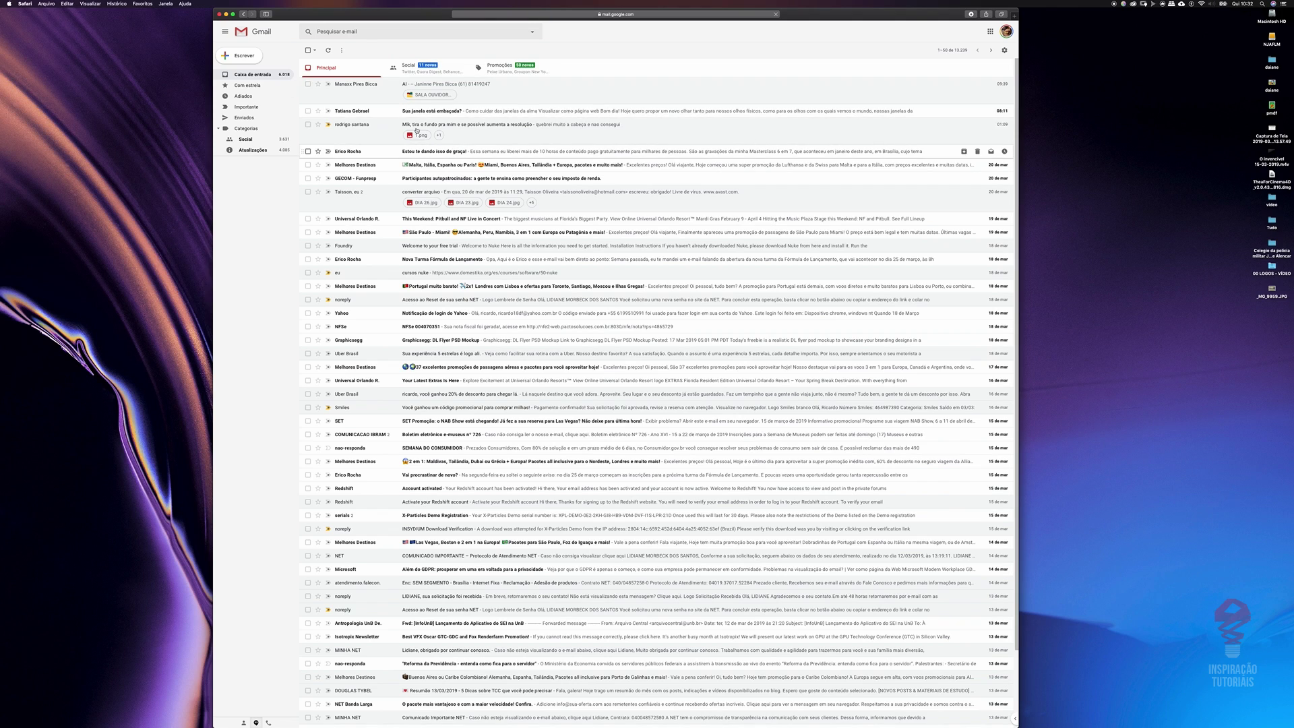
click(469, 129)
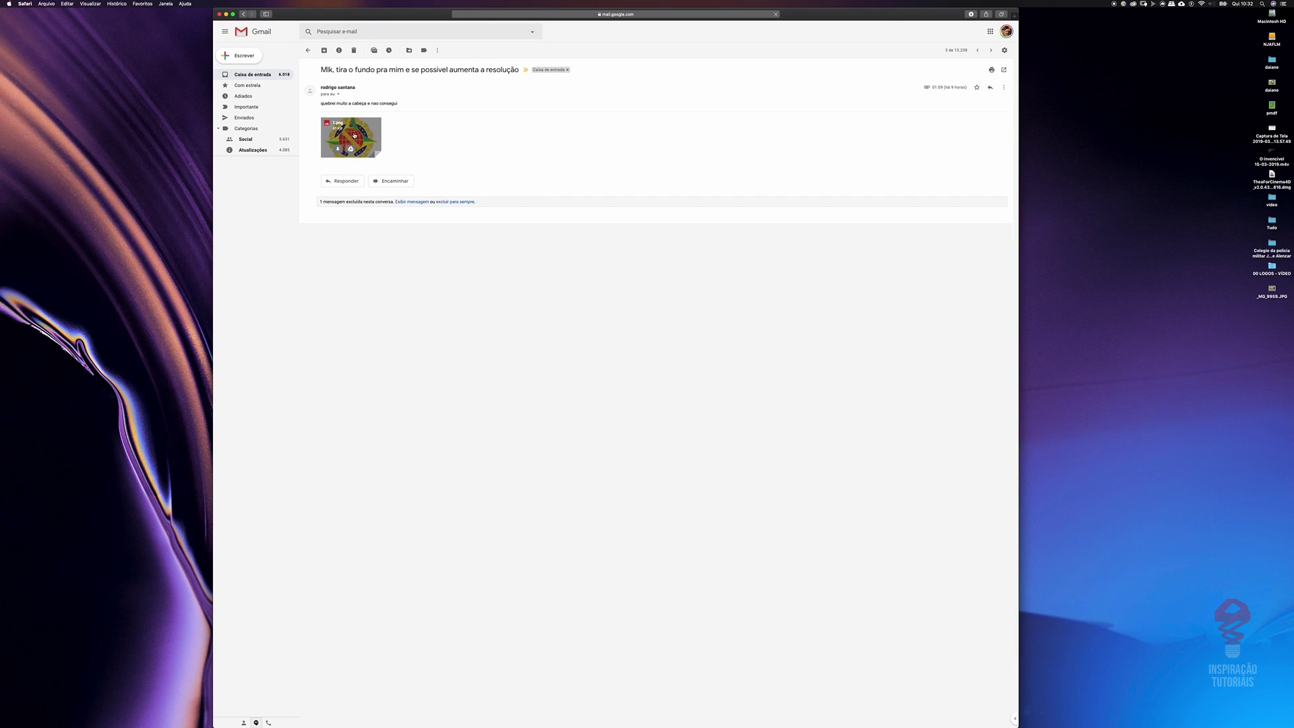
Preview the e-mail's attached logo image, save it to Google Drive, and download and view a local copy
click(370, 142)
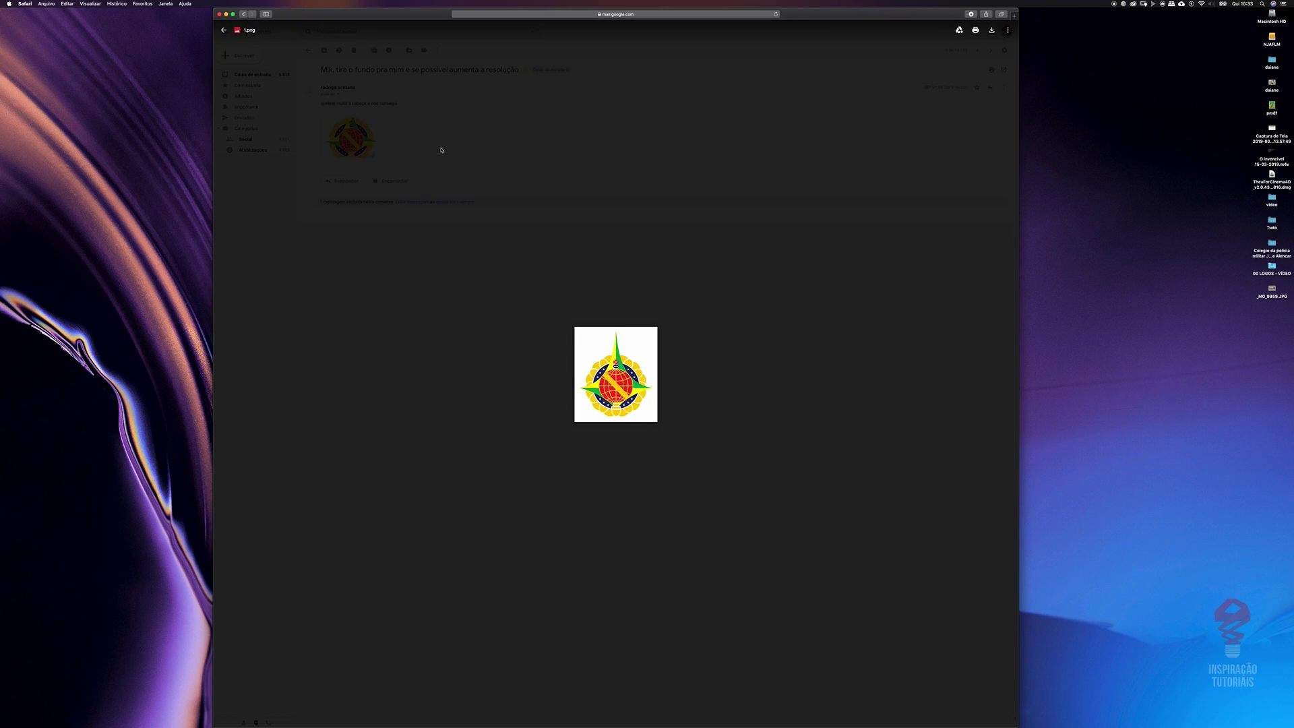
click(858, 173)
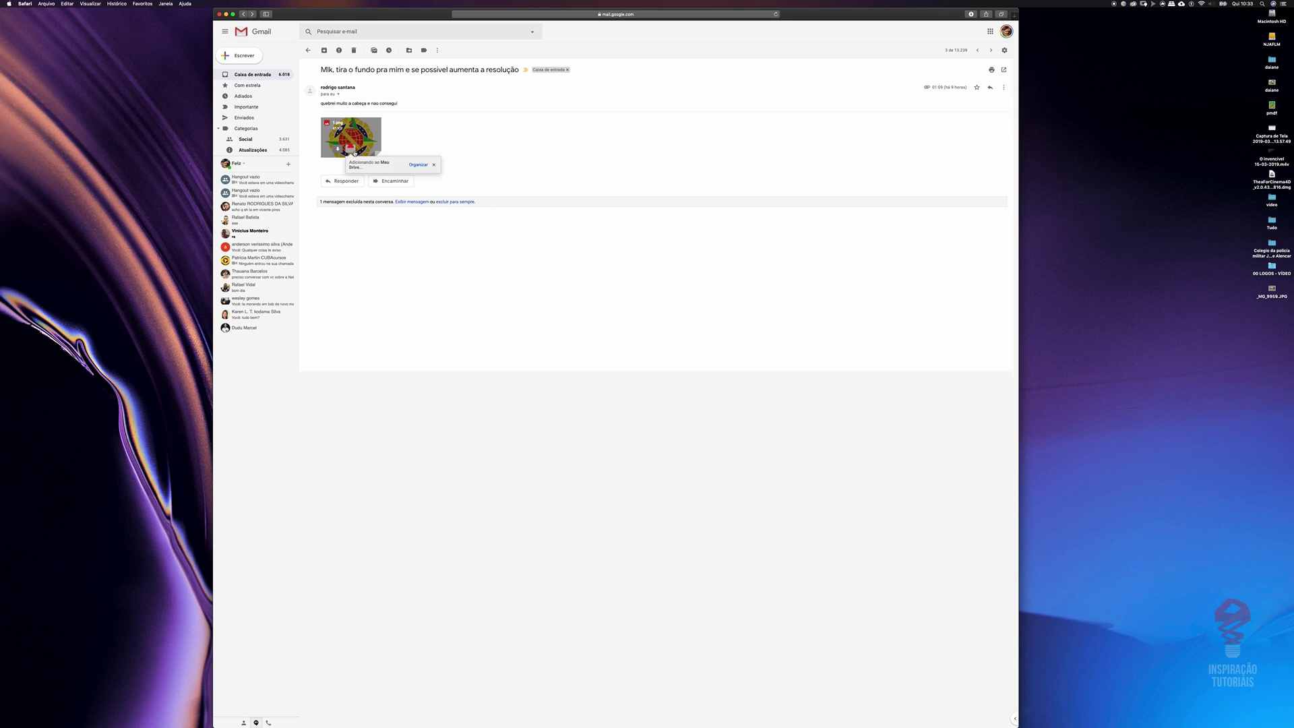
click(361, 138)
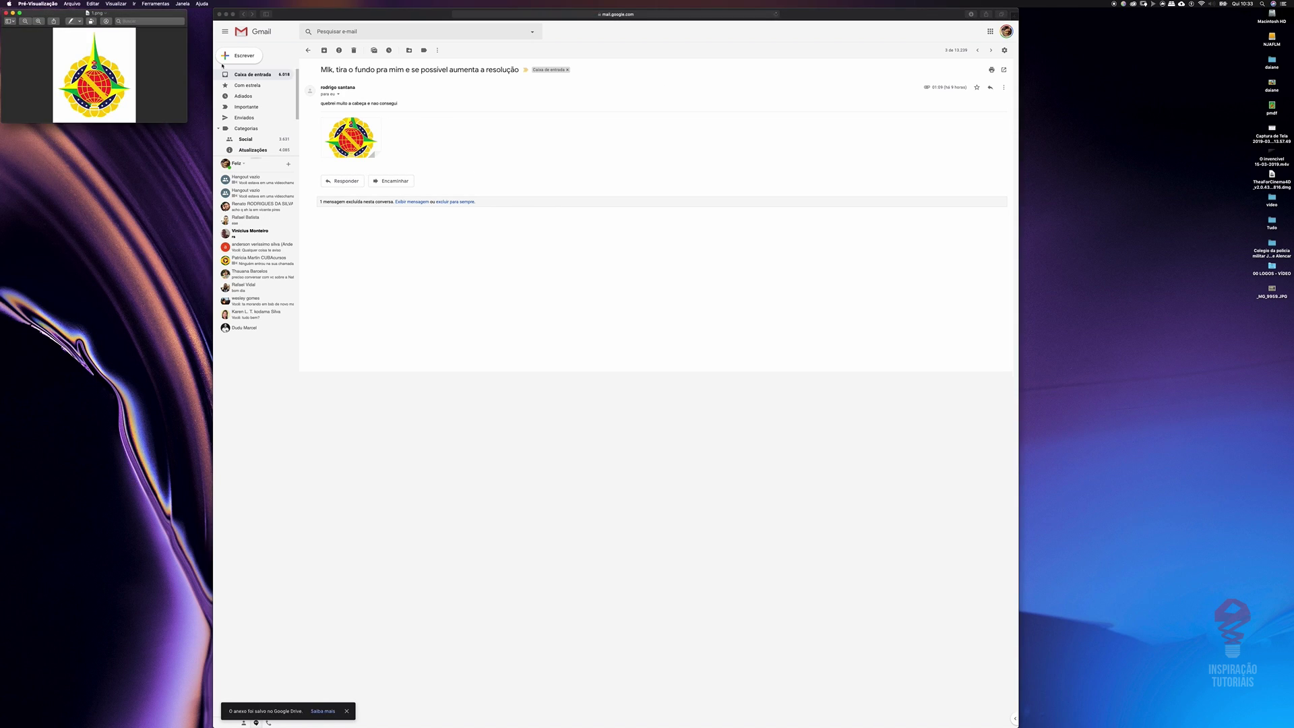
click(7, 13)
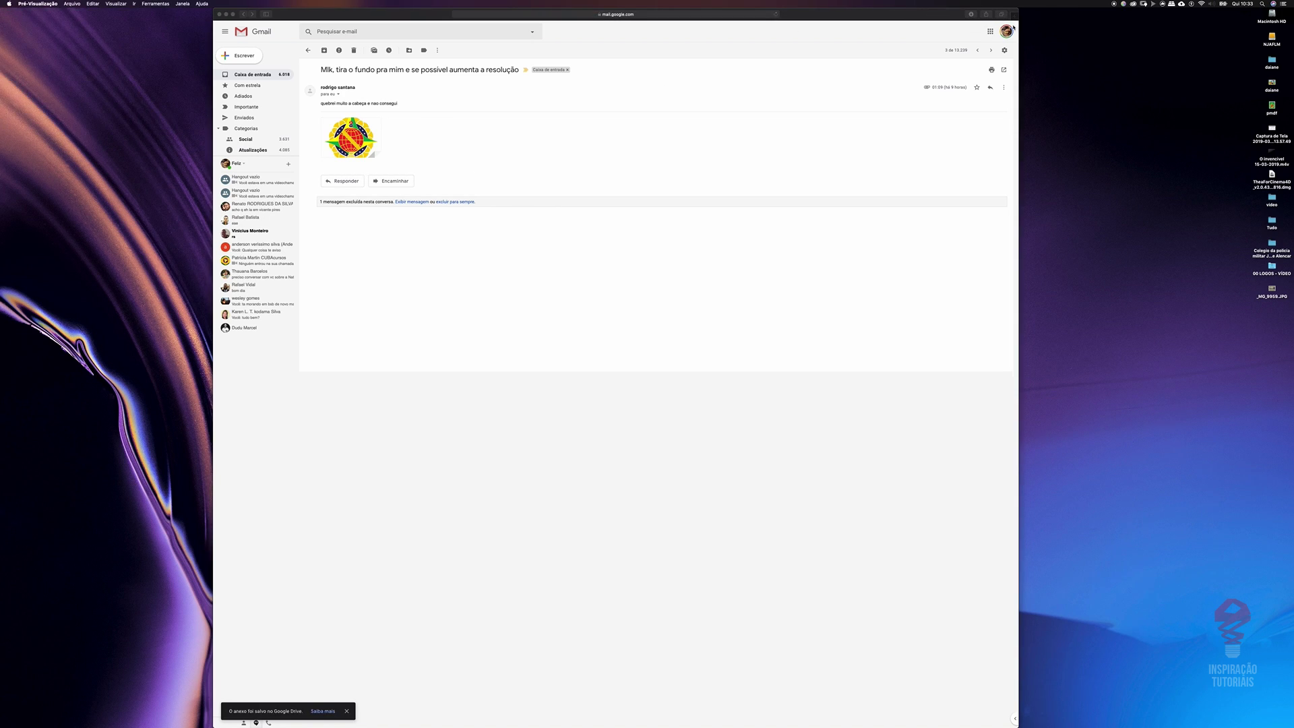
Locate the downloaded 1.png in Finder and open it in Photoshop
click(971, 14)
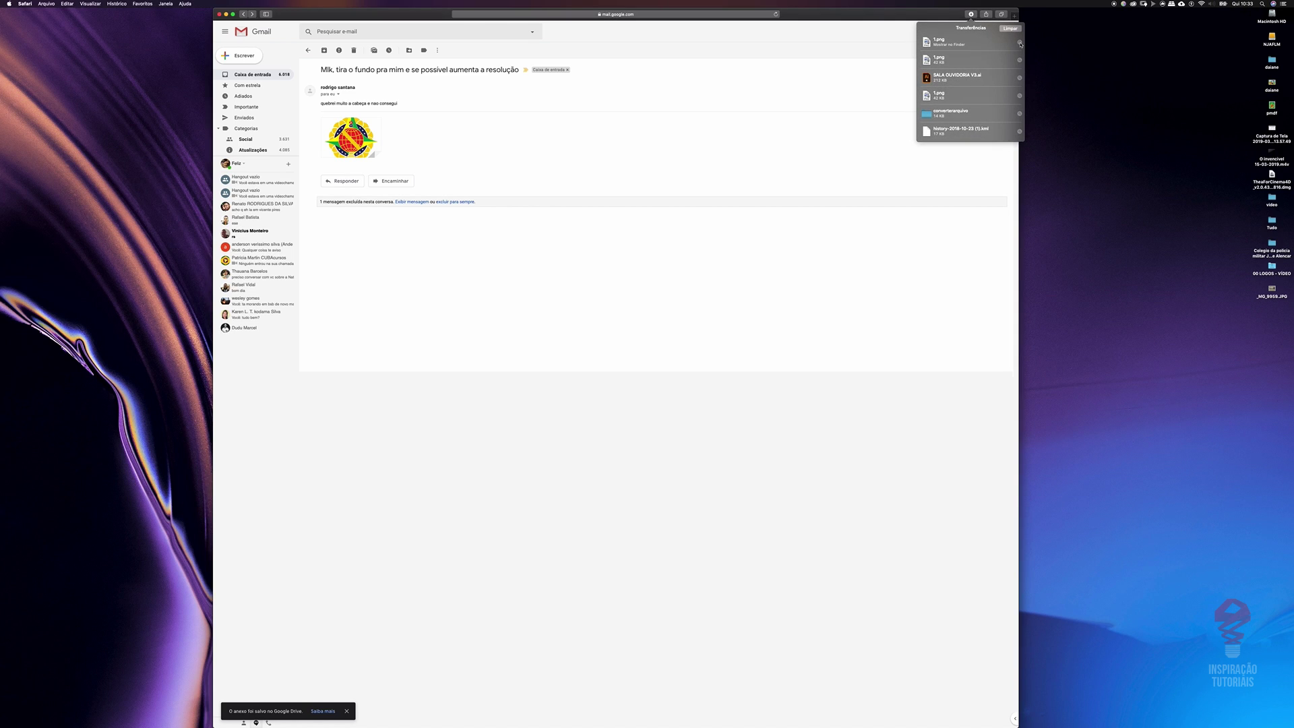
click(1019, 43)
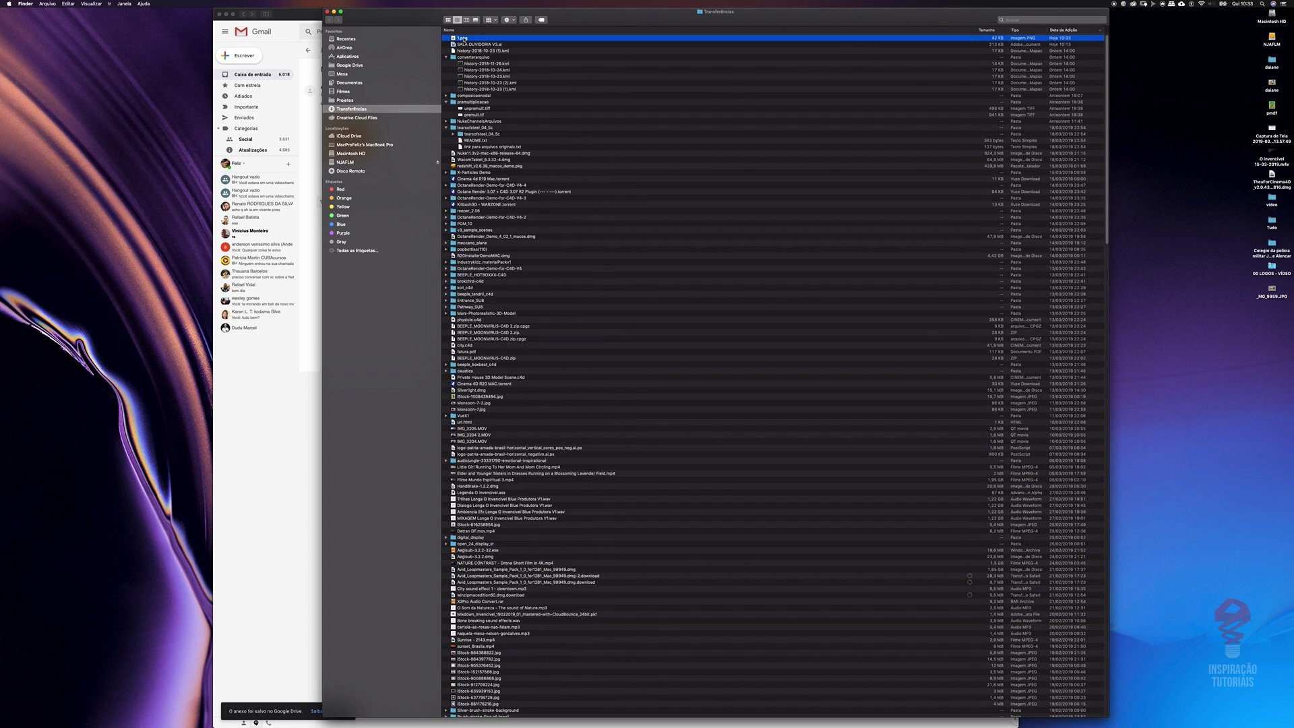
right_click(464, 40)
mouse_move(492, 46)
click(593, 66)
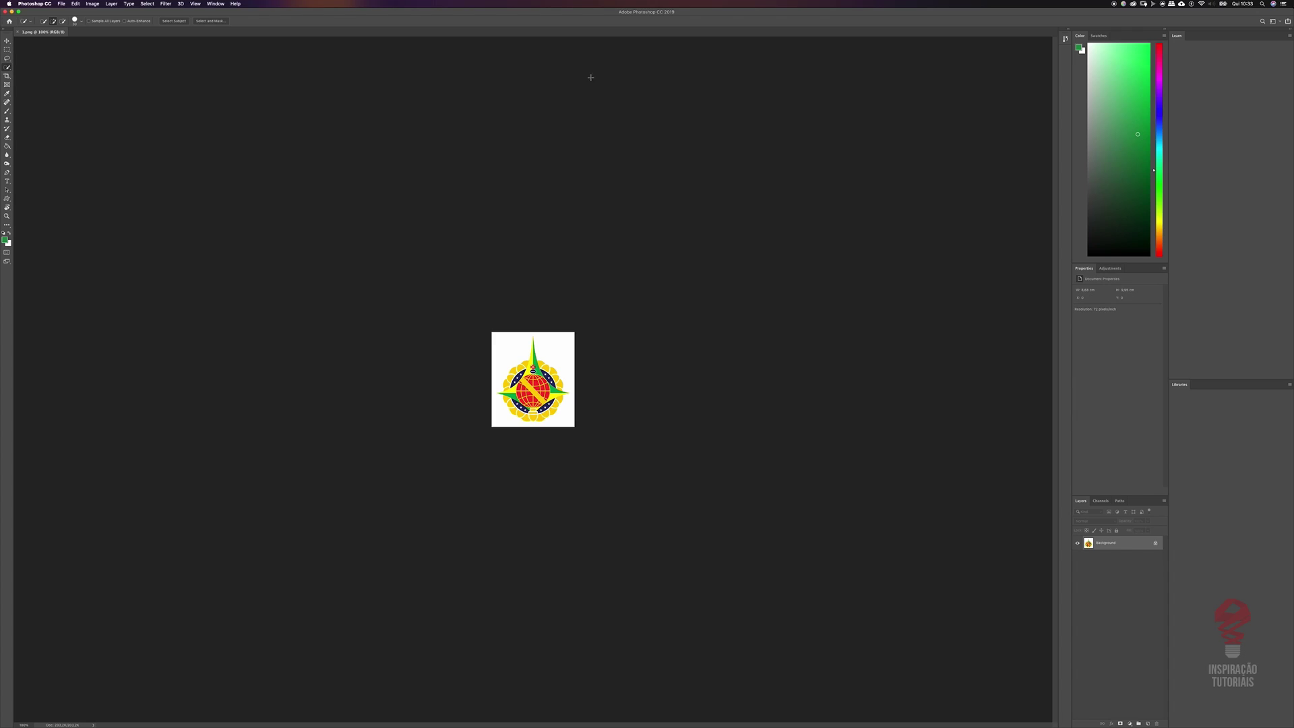
Check the logo's pixel dimensions and resolution in Image Size without changing them
key(v)
click(577, 223)
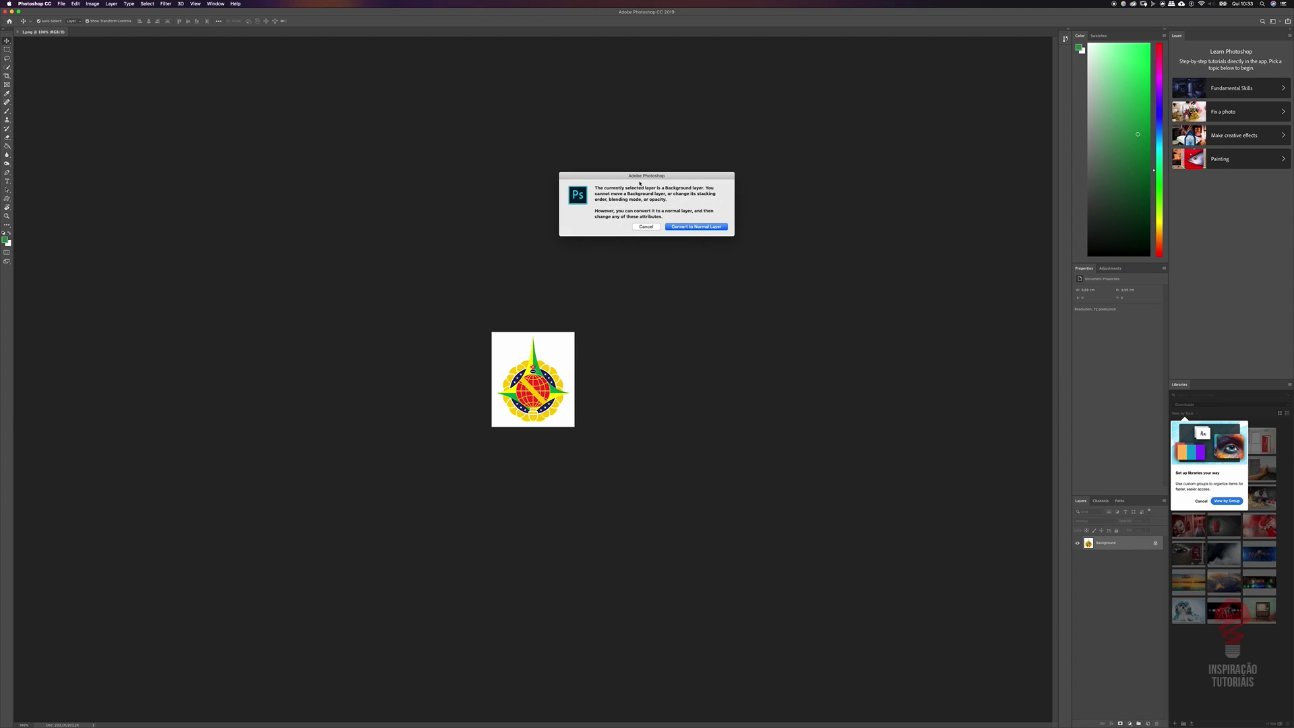
click(645, 227)
click(76, 4)
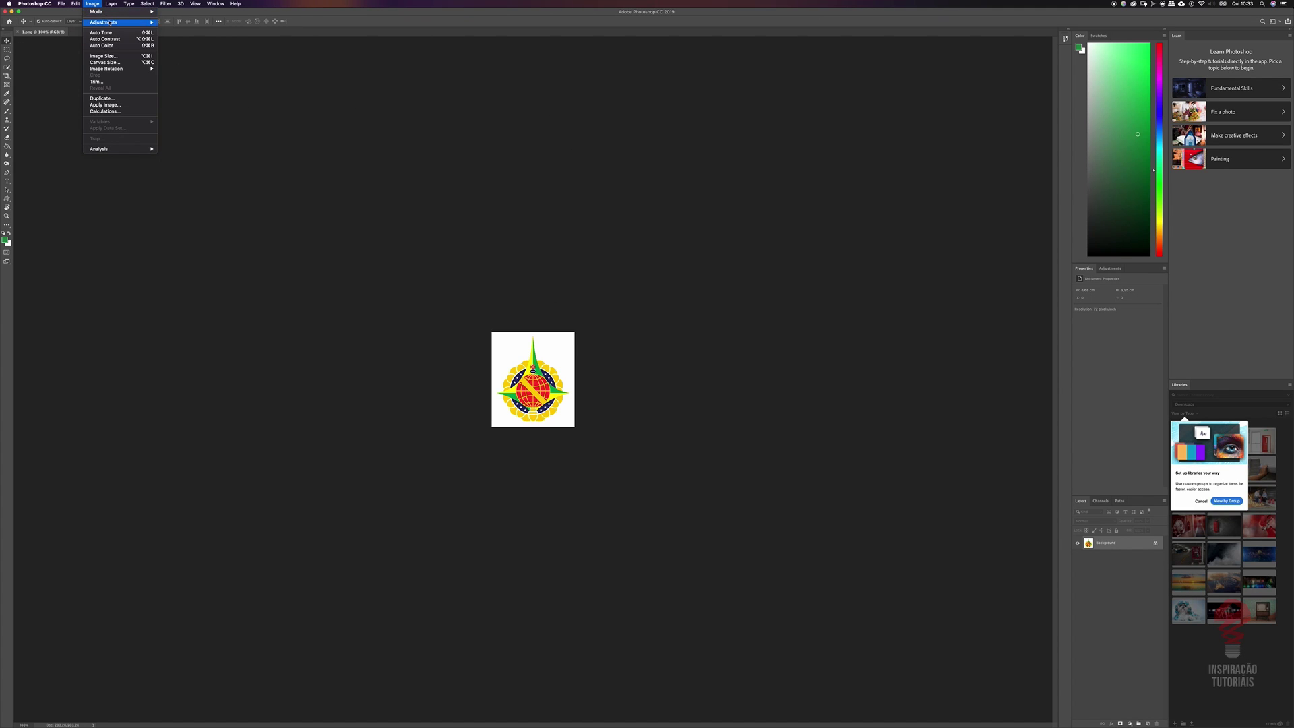
click(105, 56)
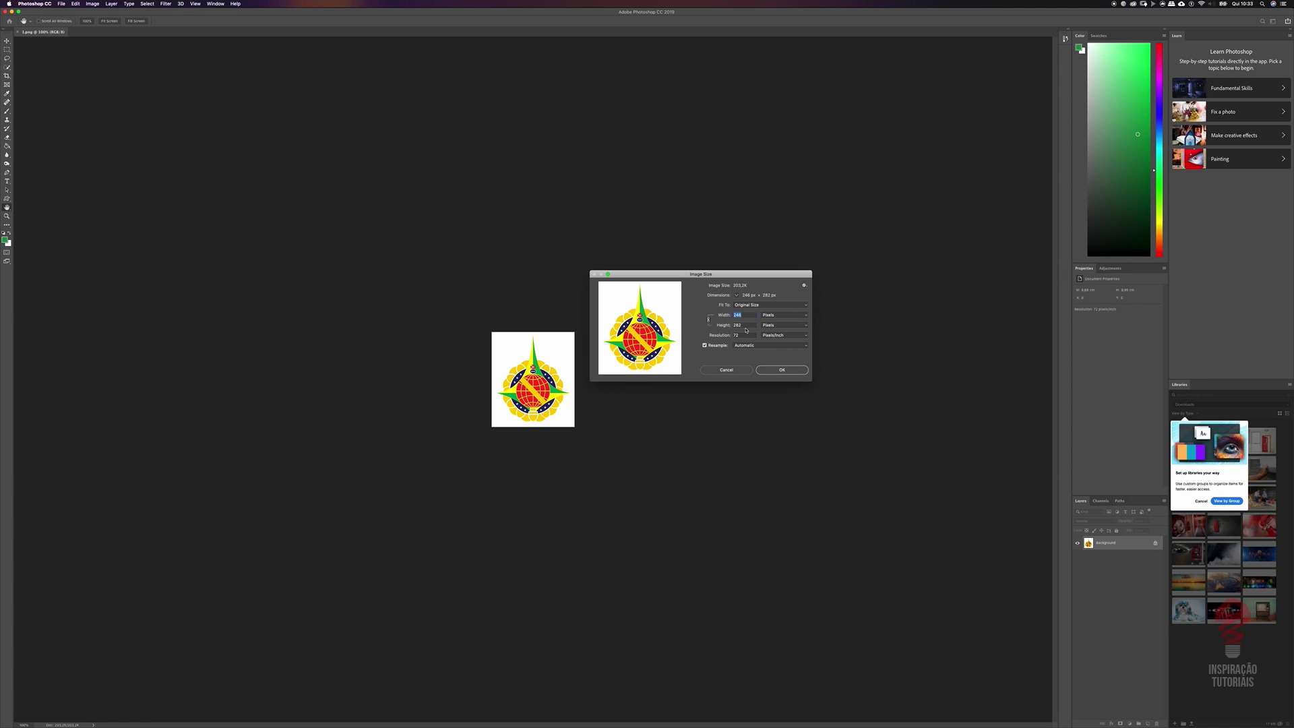
click(726, 370)
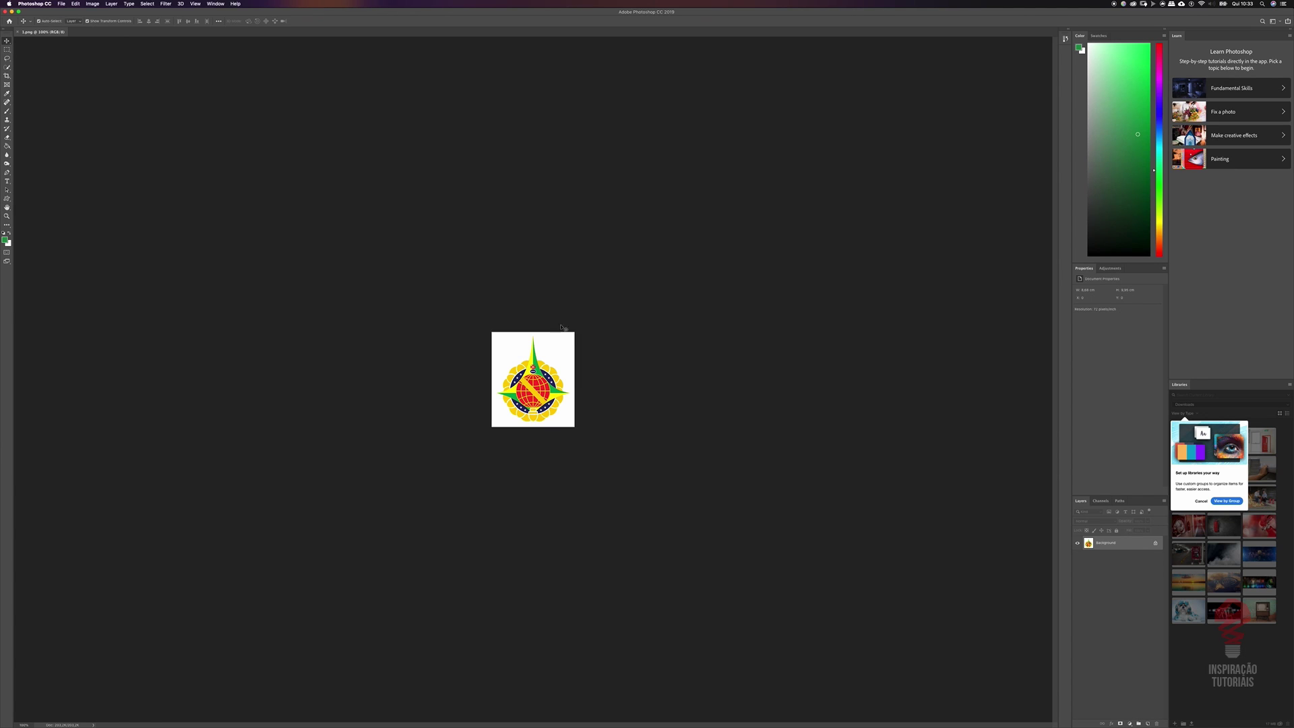
Examine the logo's edge quality at high magnification and close the 1.png document
key(super+plus)
key(super+plus)
key(super+plus)
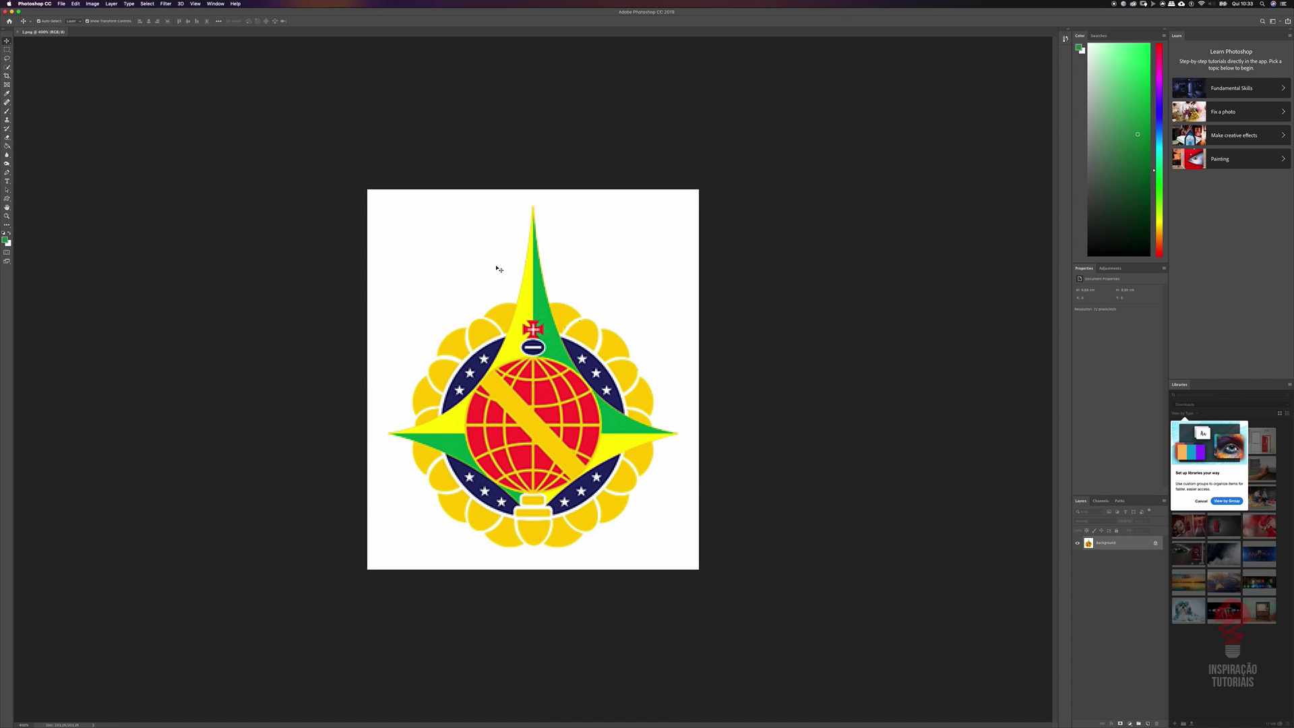
key(super+plus)
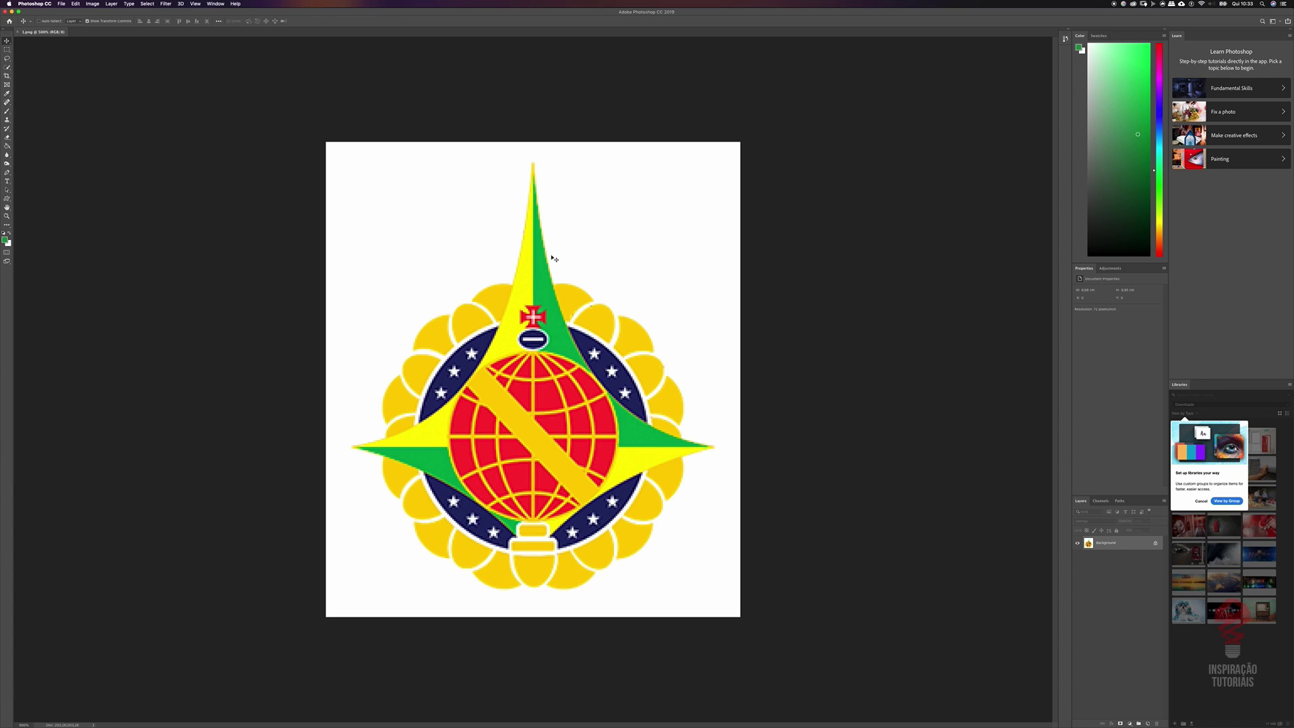
key(super+minus)
key(super+minus)
key(super+minus)
key(super+minus)
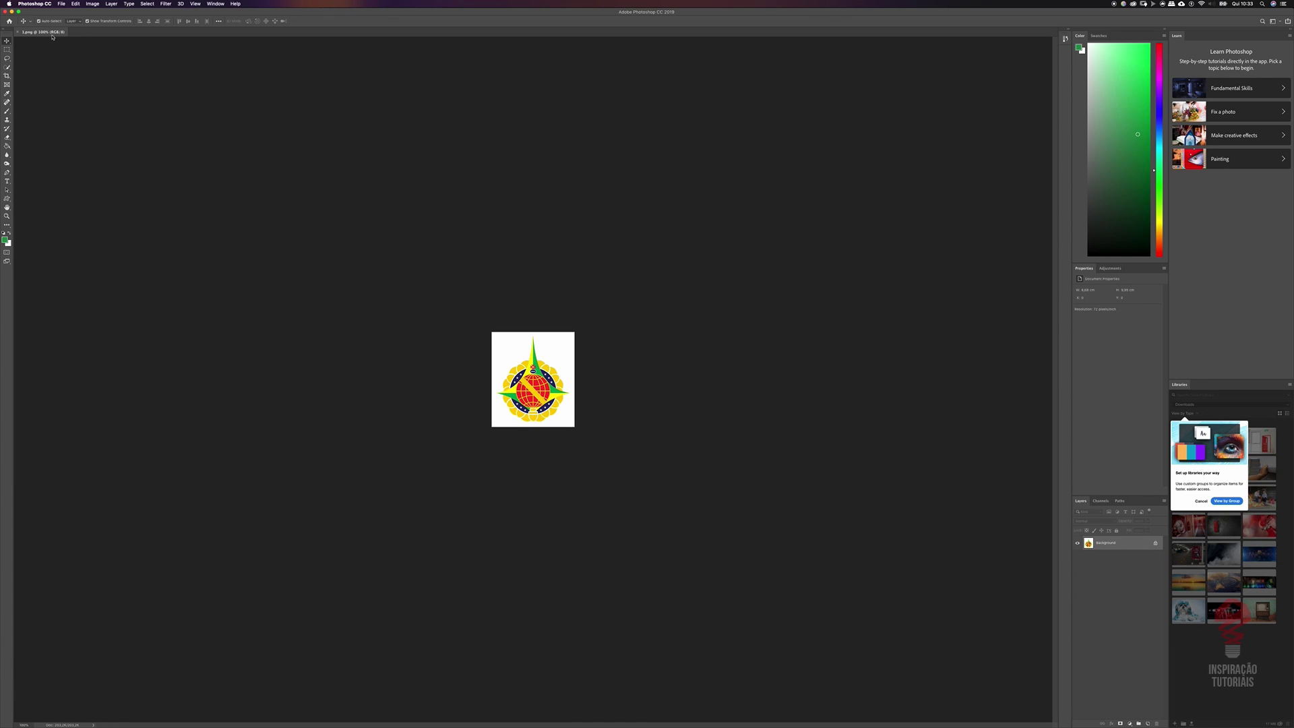
click(18, 32)
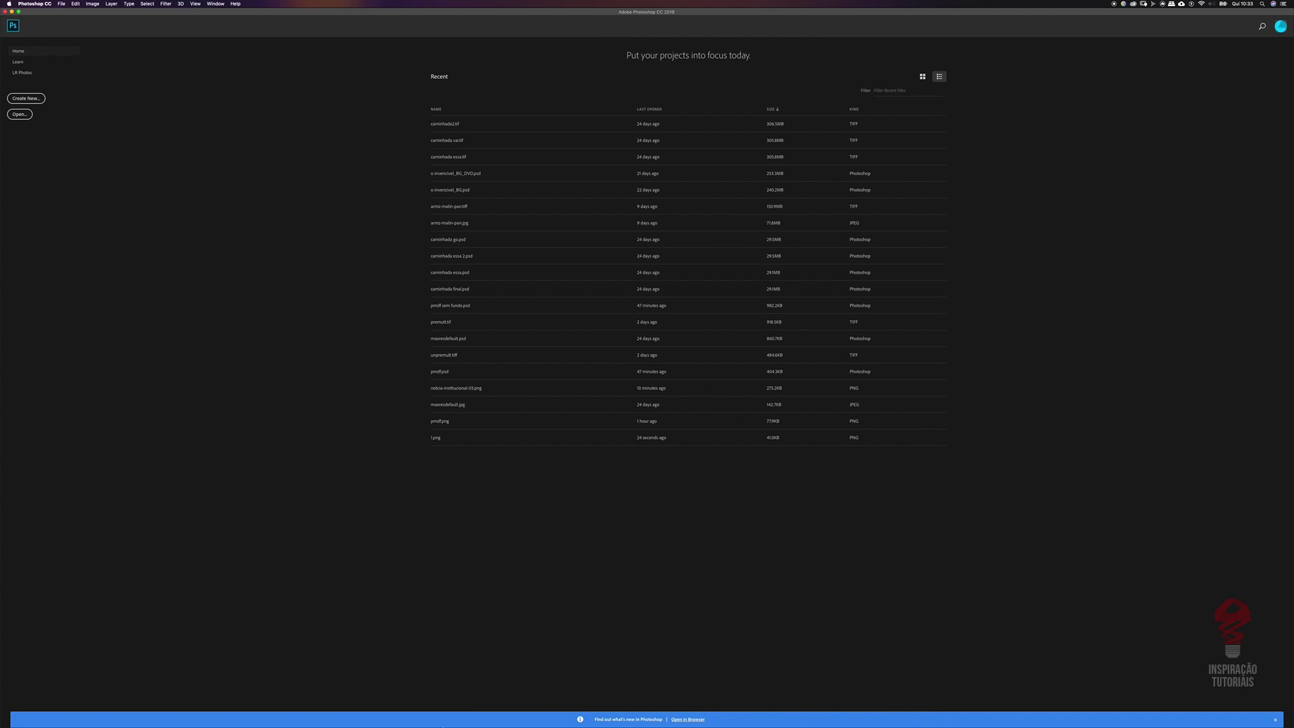
Switch to Safari and search Google for "LOGO PMDF", showing the image results
click(441, 713)
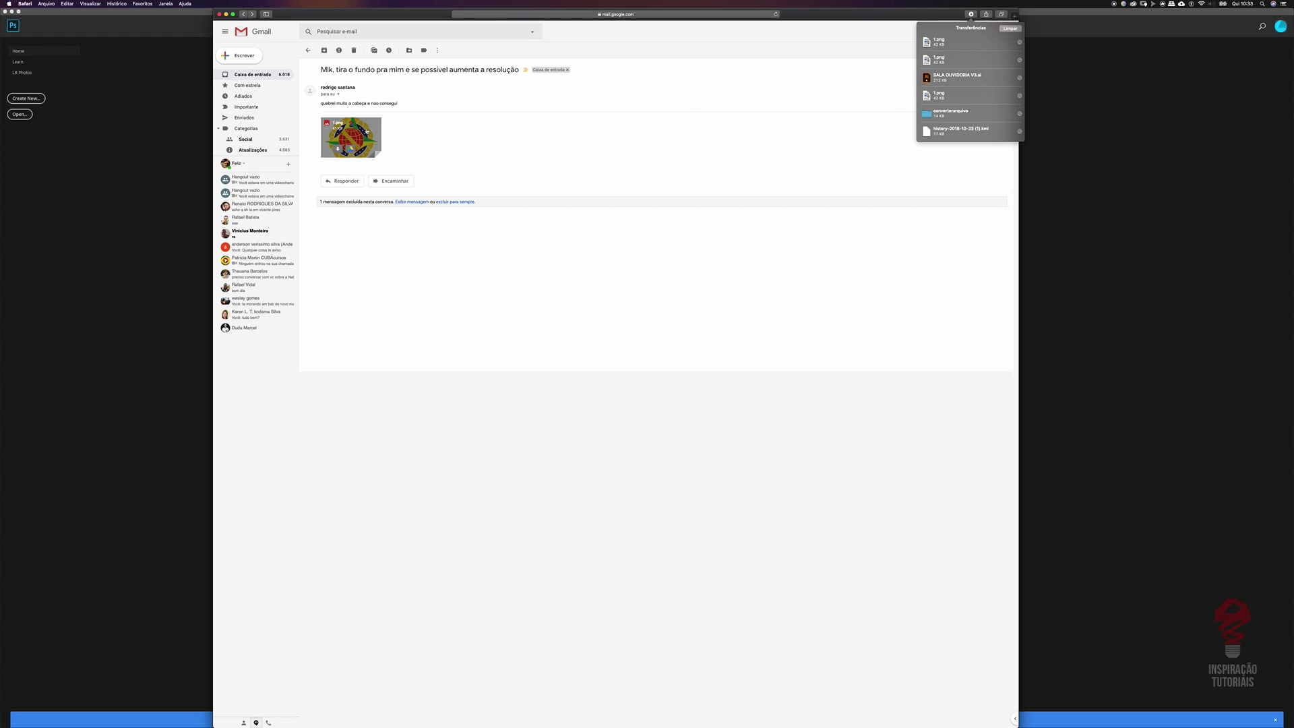
click(501, 15)
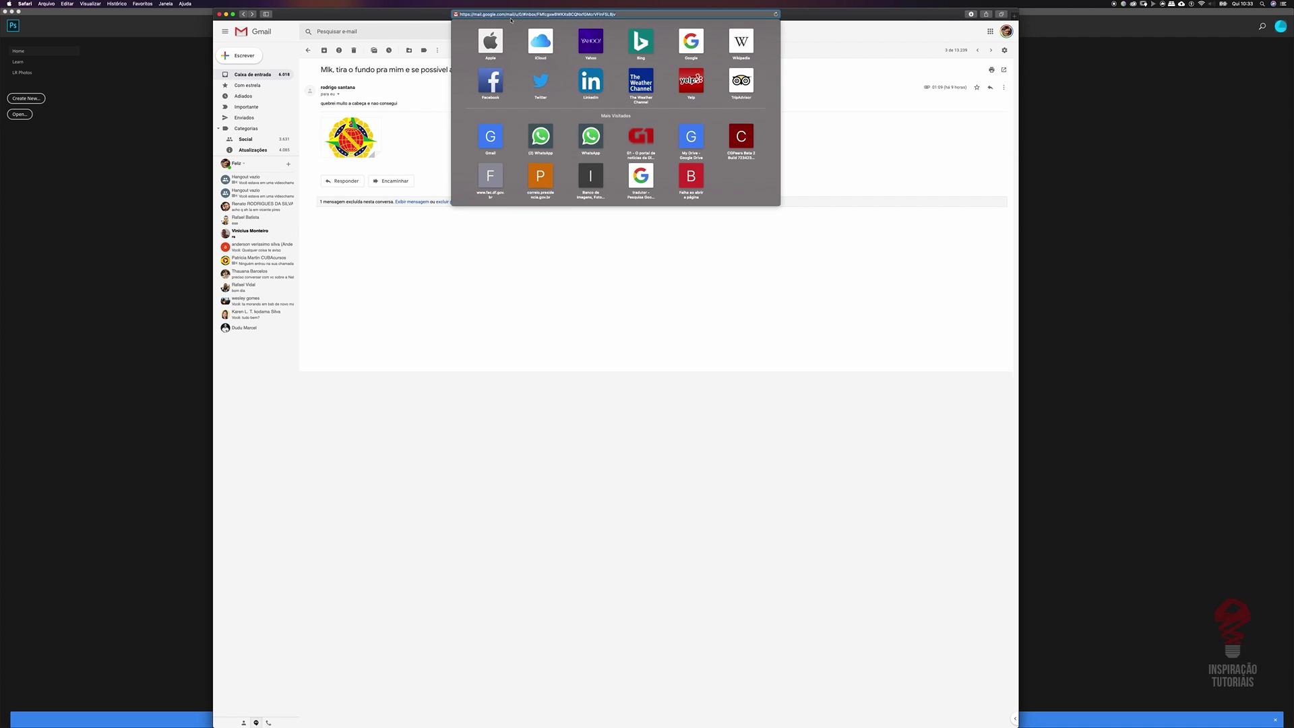
text(PM)
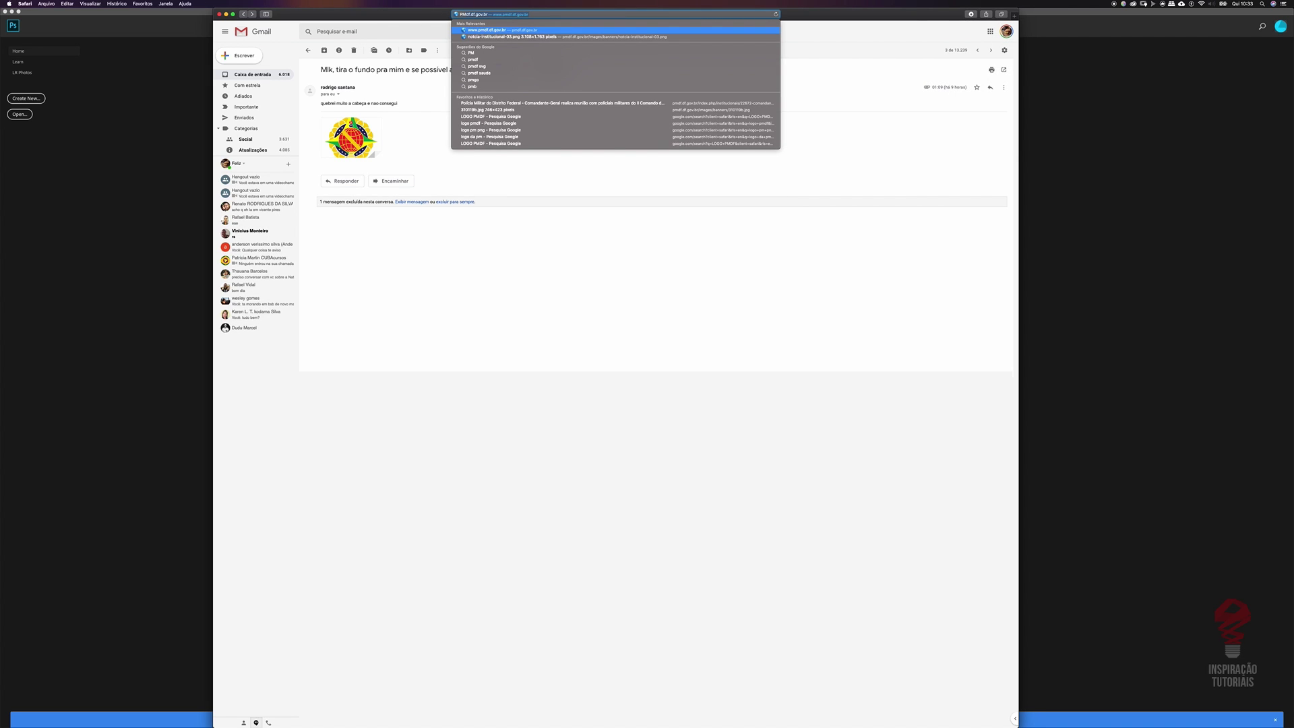
key(BackSpace)
key(BackSpace)
key(BackSpace)
text(LOGO)
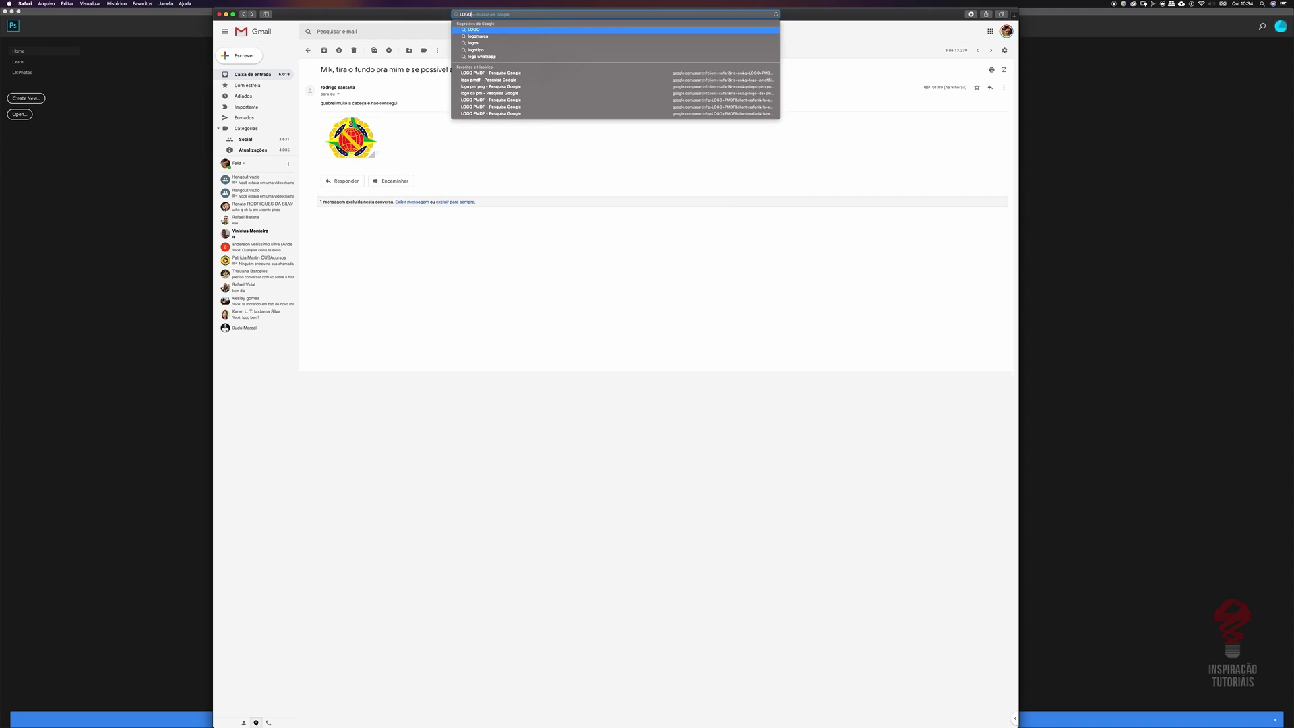
text( PMDF)
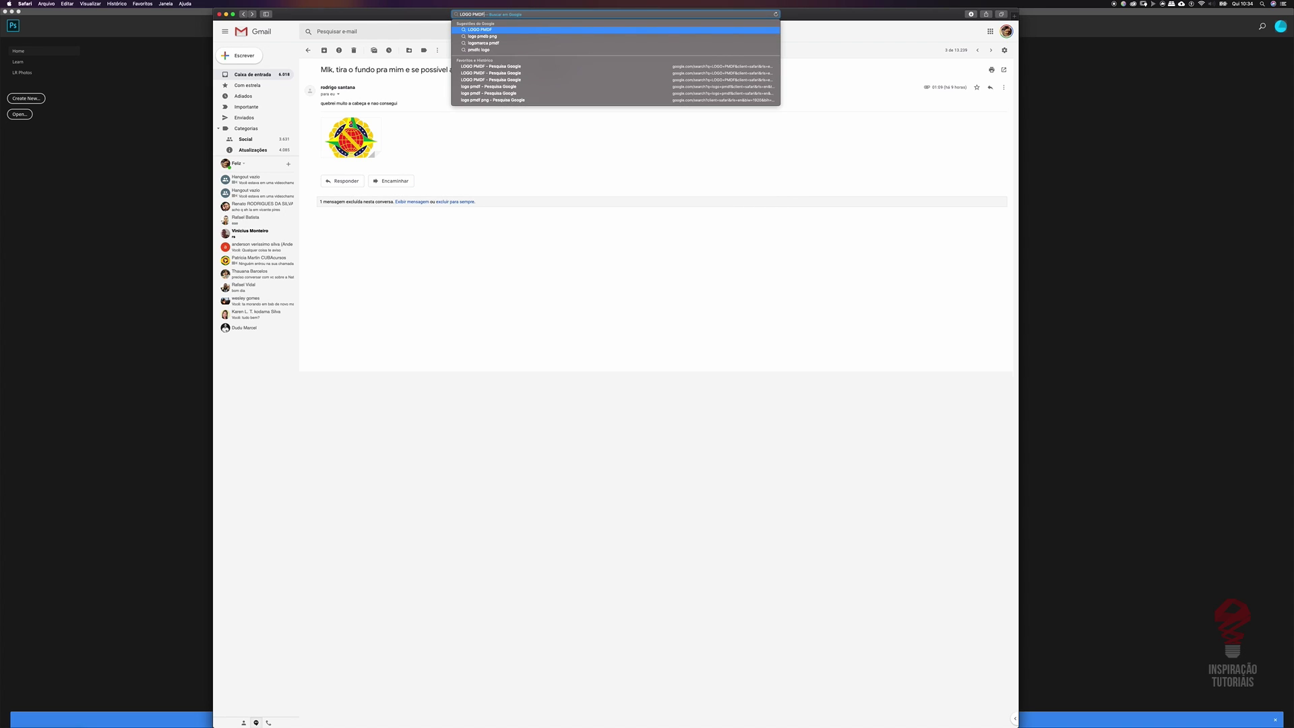
key(Return)
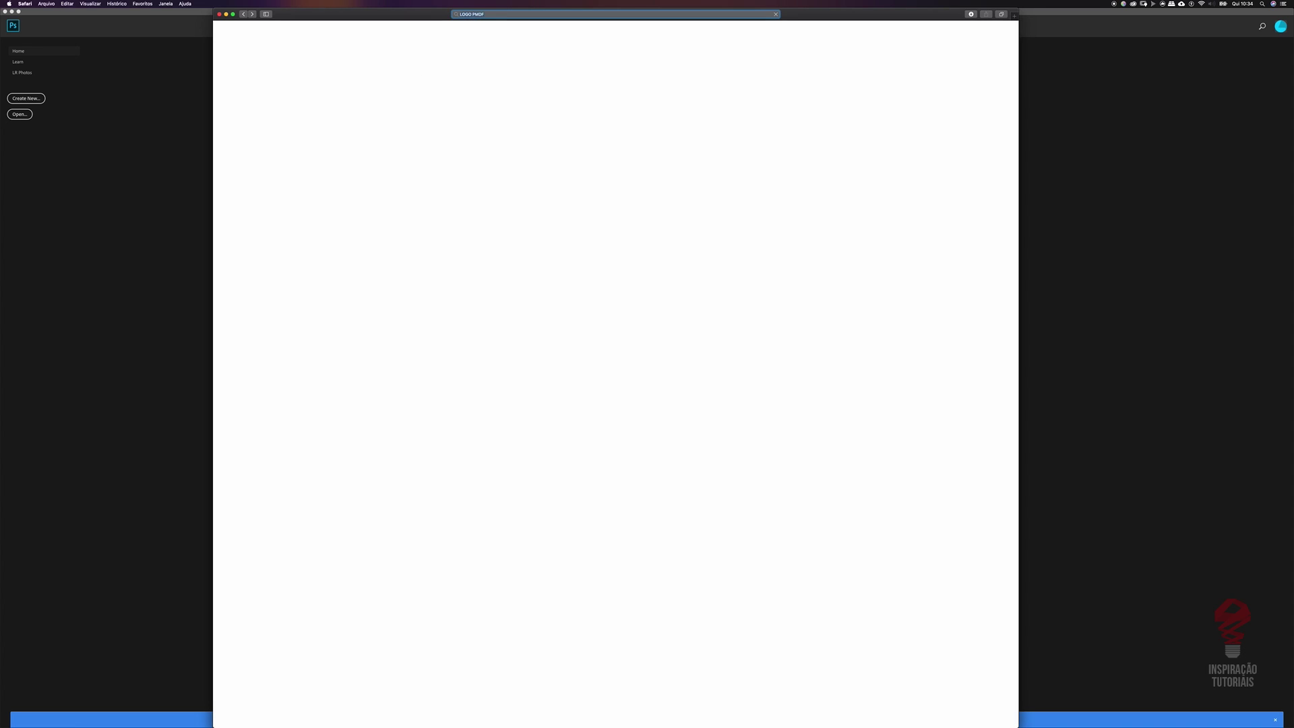
click(302, 55)
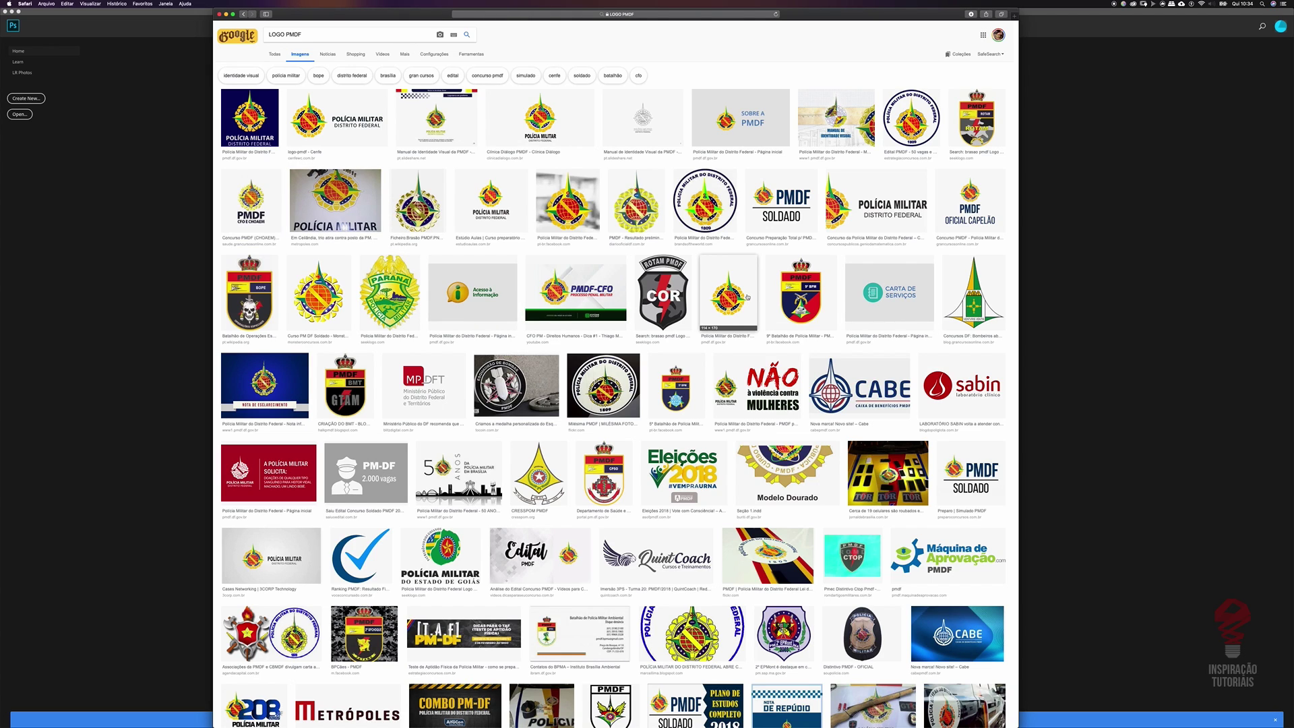
Filter the image results by size to those larger than 2 MP
click(471, 54)
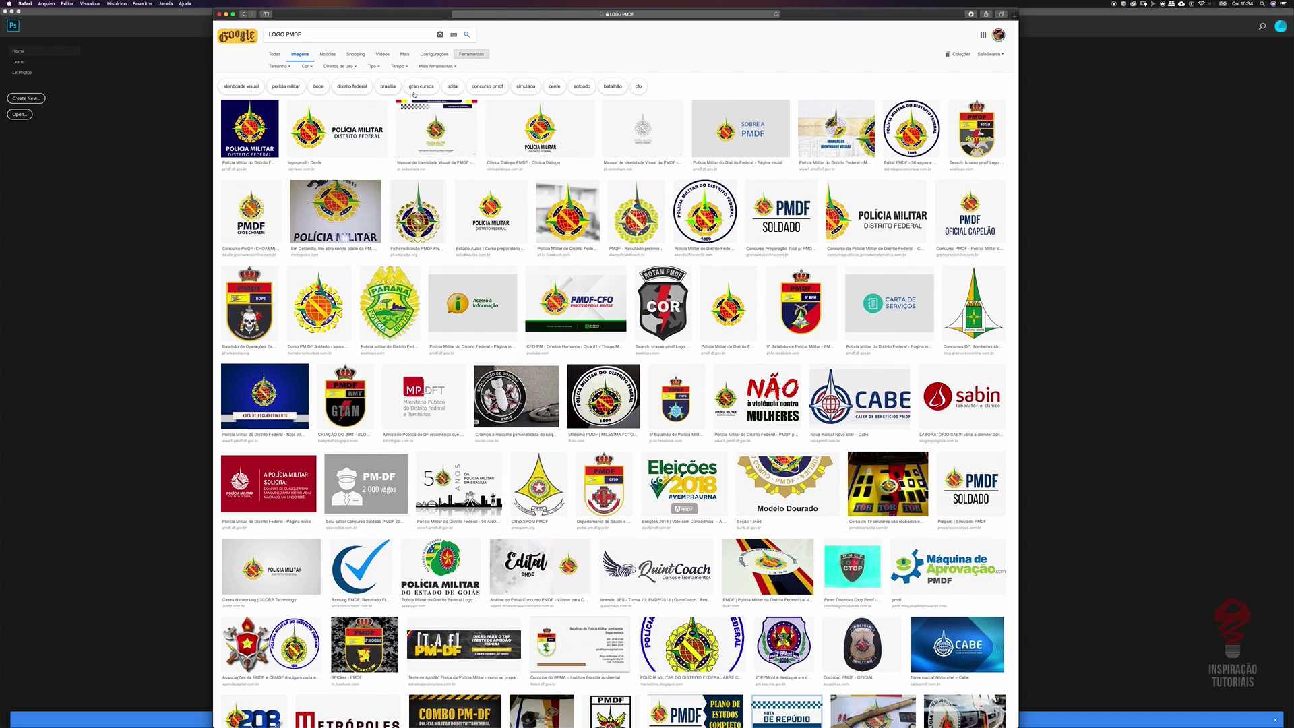
click(279, 66)
mouse_move(297, 120)
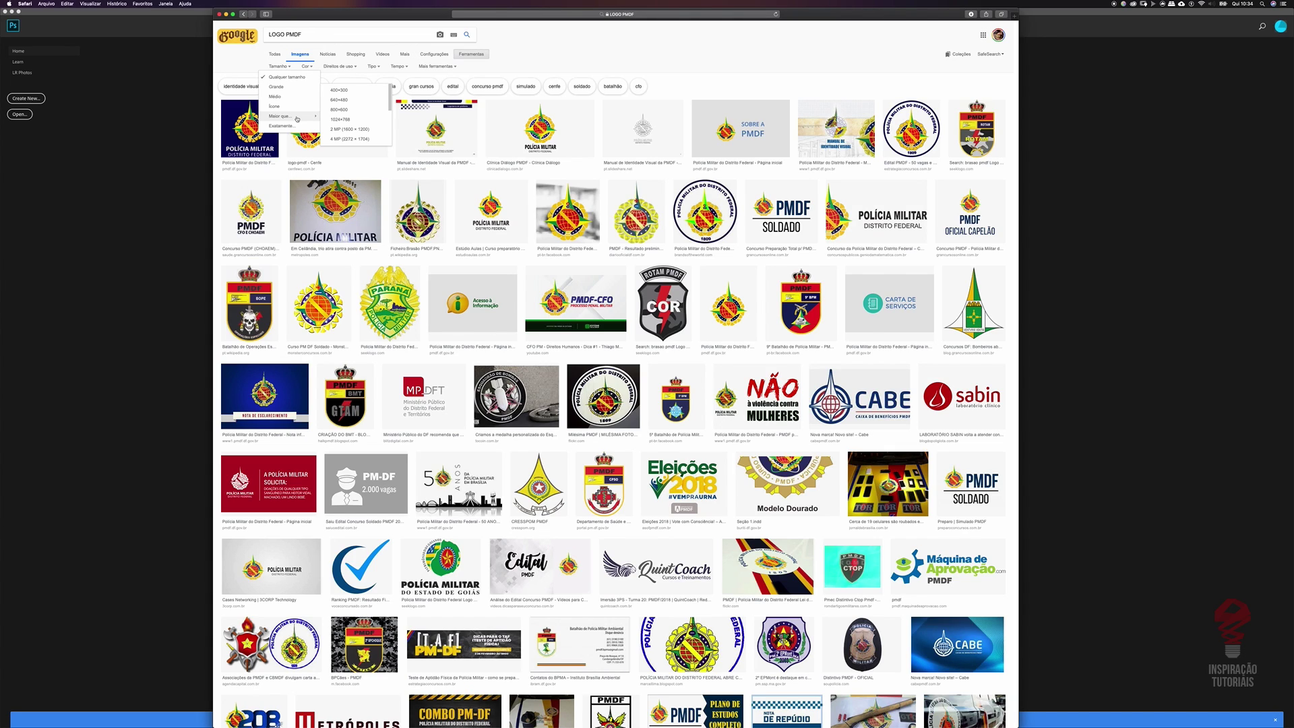
click(379, 128)
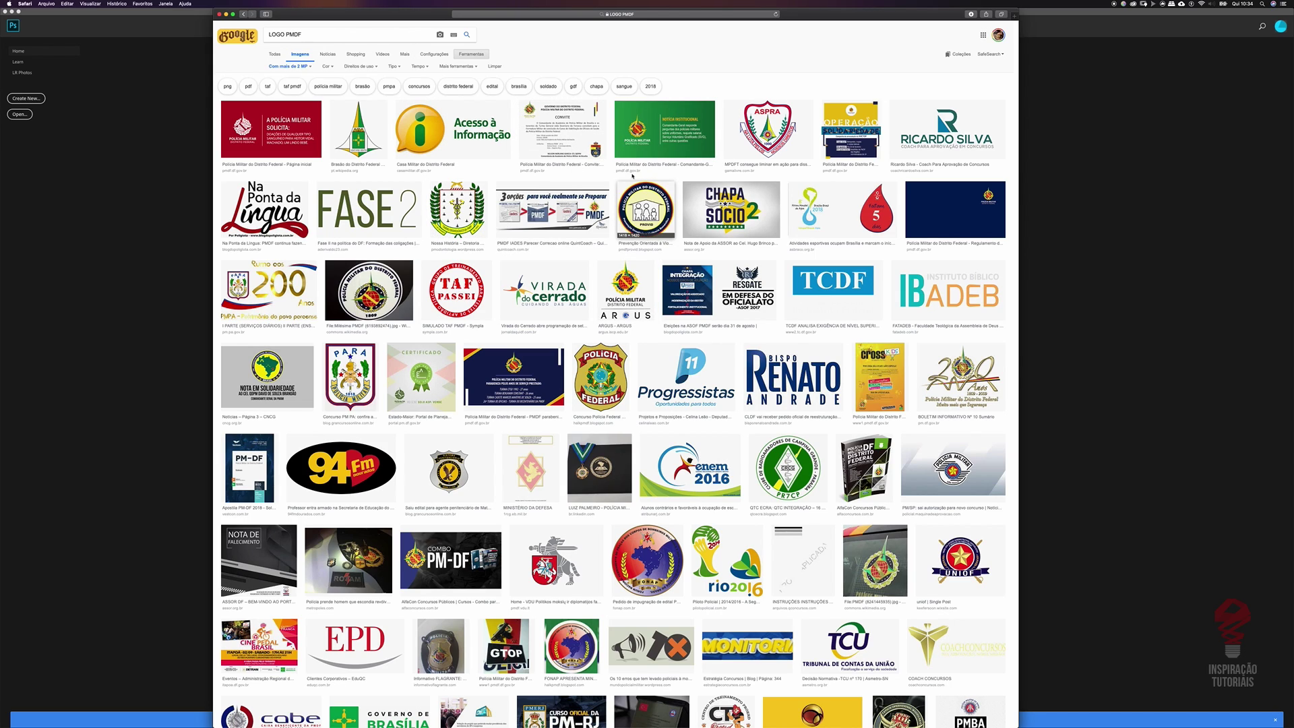
Open the green "Notícia Institucional" image with the PMDF logo in a new tab and view it at full size
click(663, 123)
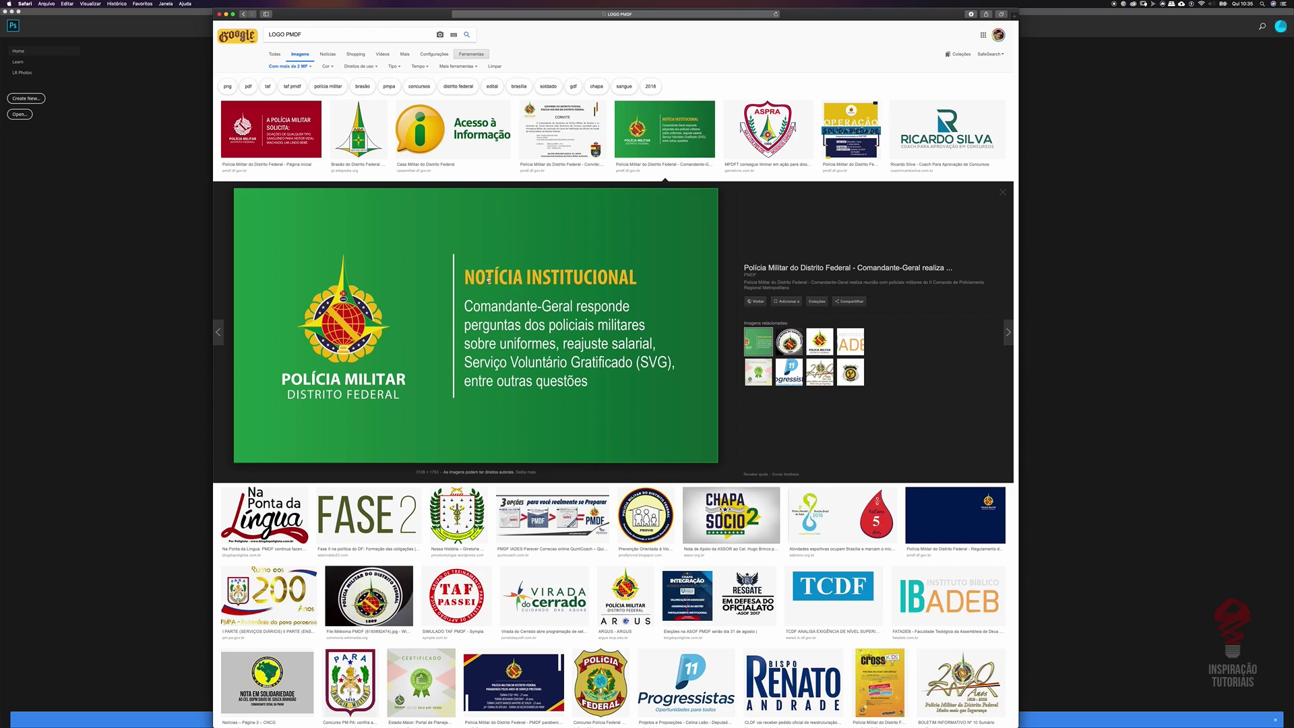
right_click(514, 235)
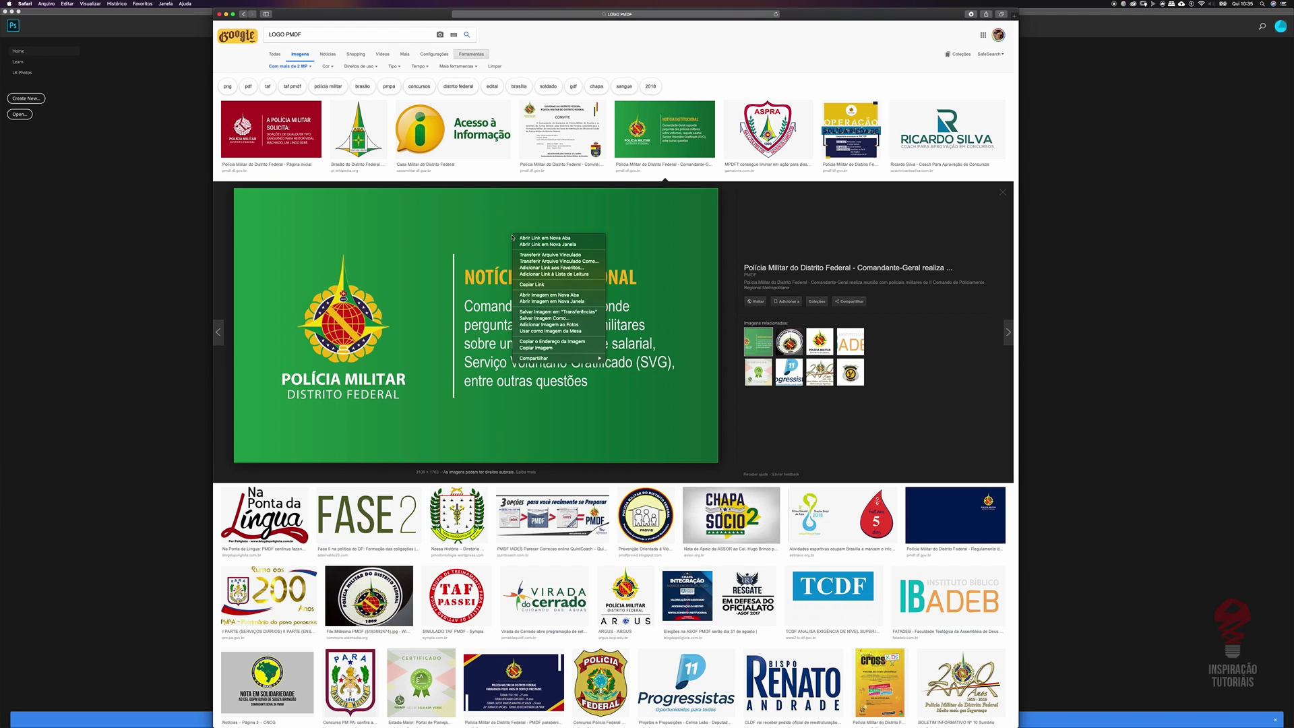
click(590, 294)
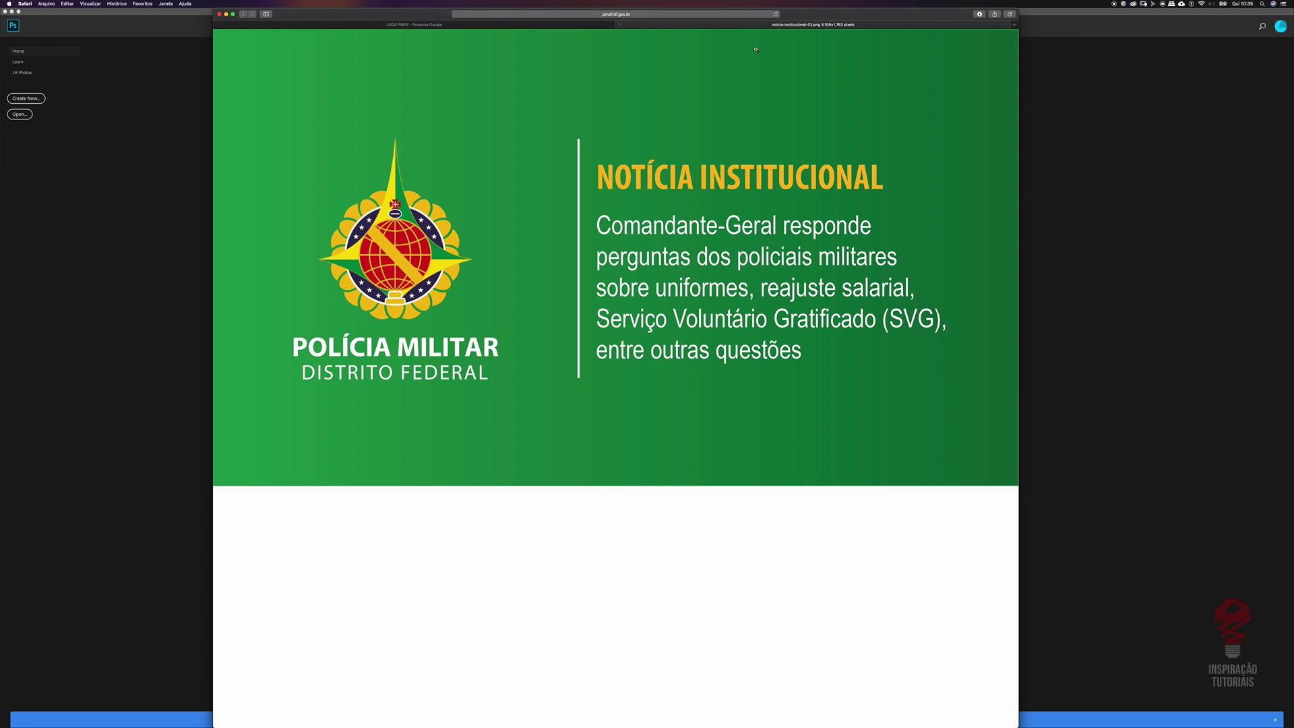
click(756, 49)
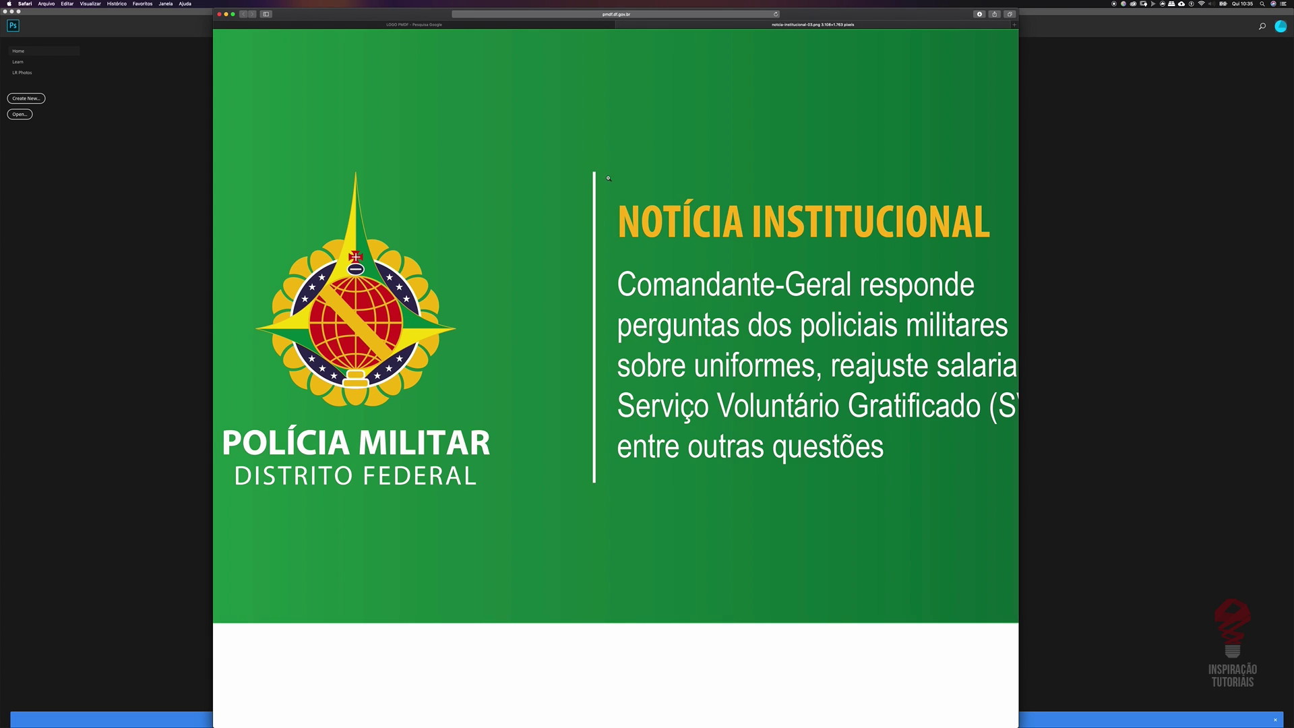
Save the full-size image as noticia-institucional-03 in the AULA 1 folder
click(566, 25)
click(825, 23)
right_click(436, 168)
click(494, 179)
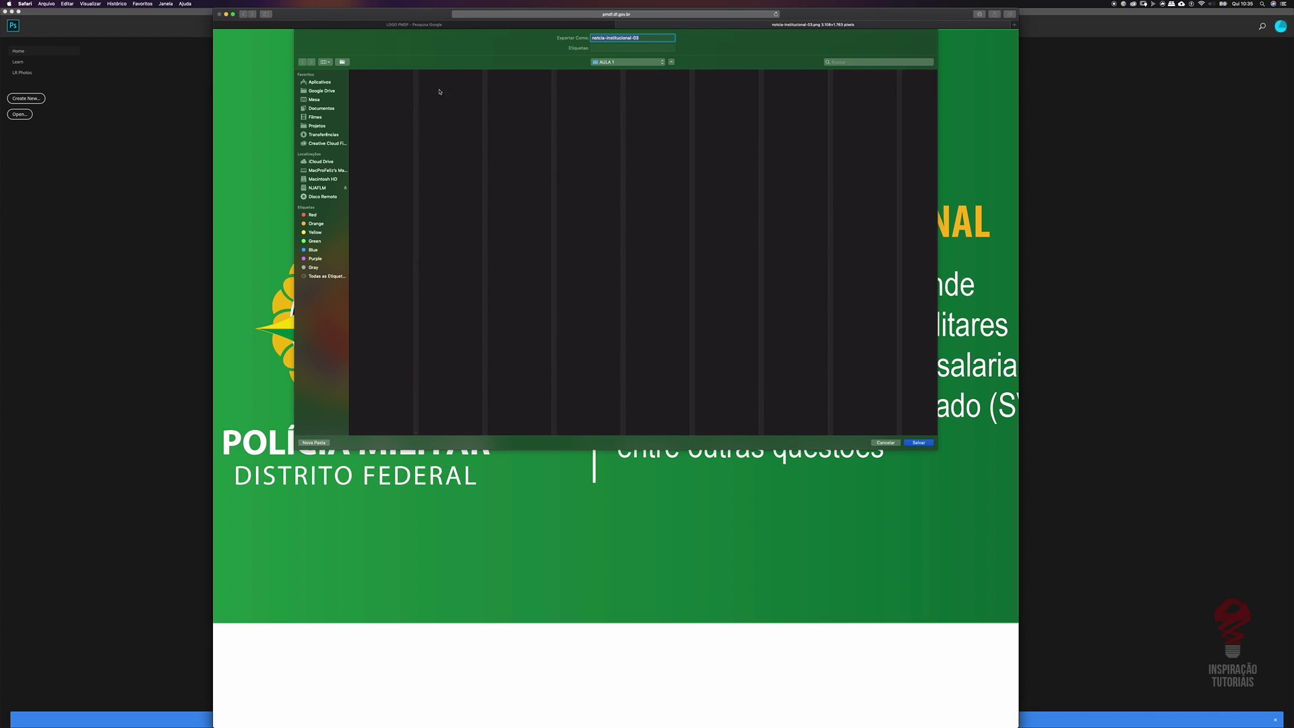
click(919, 443)
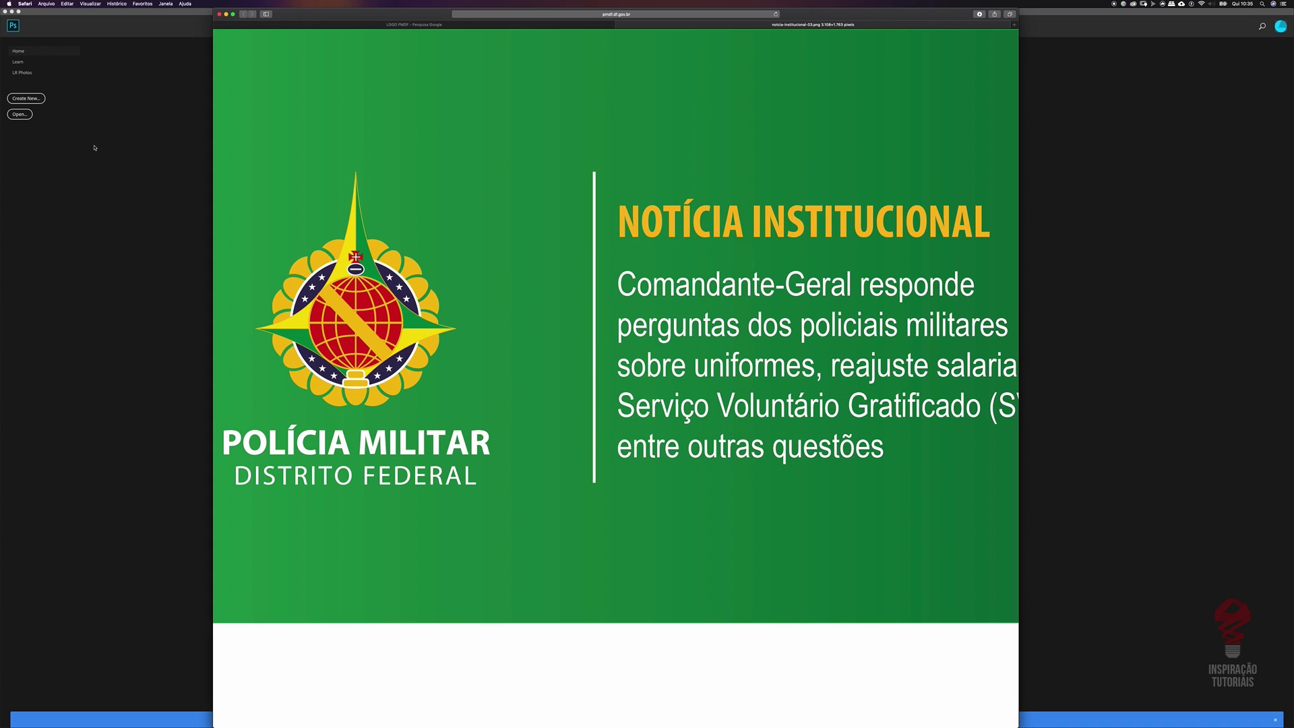
Switch to Photoshop and open the noticia-institucional-03 image from the AULA 1 folder
click(96, 148)
click(28, 115)
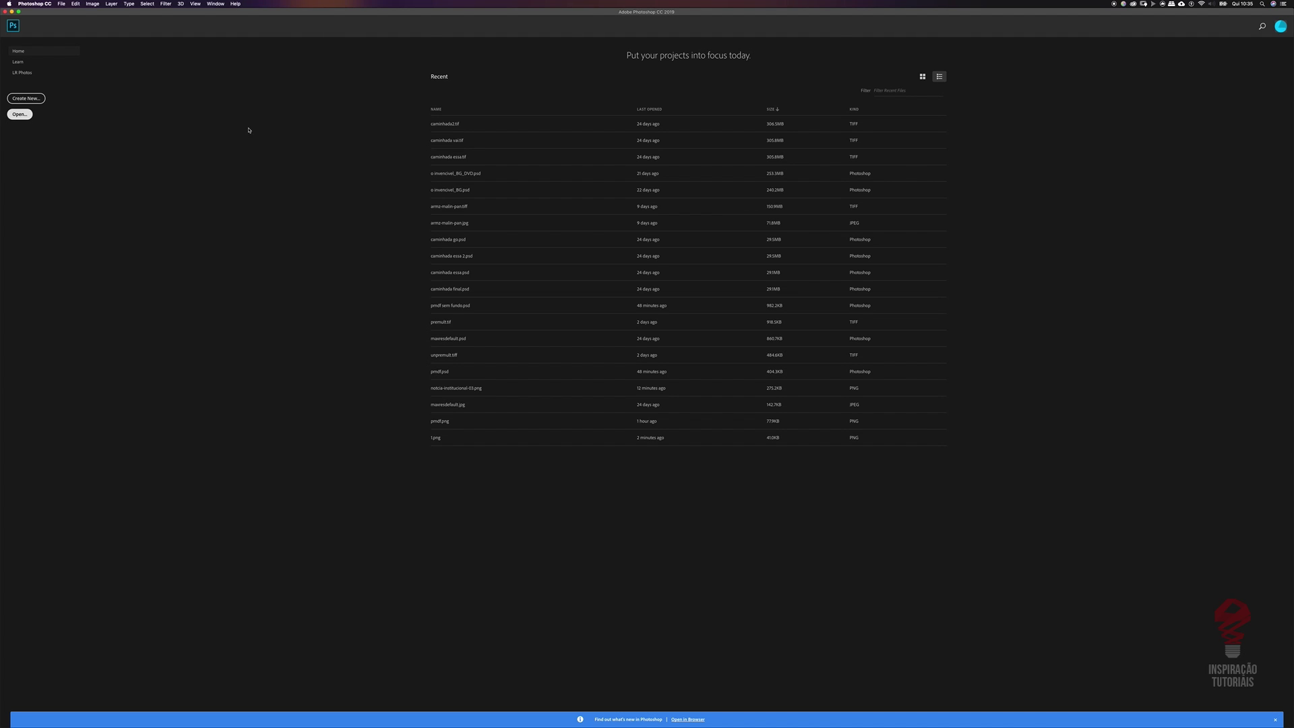
click(532, 109)
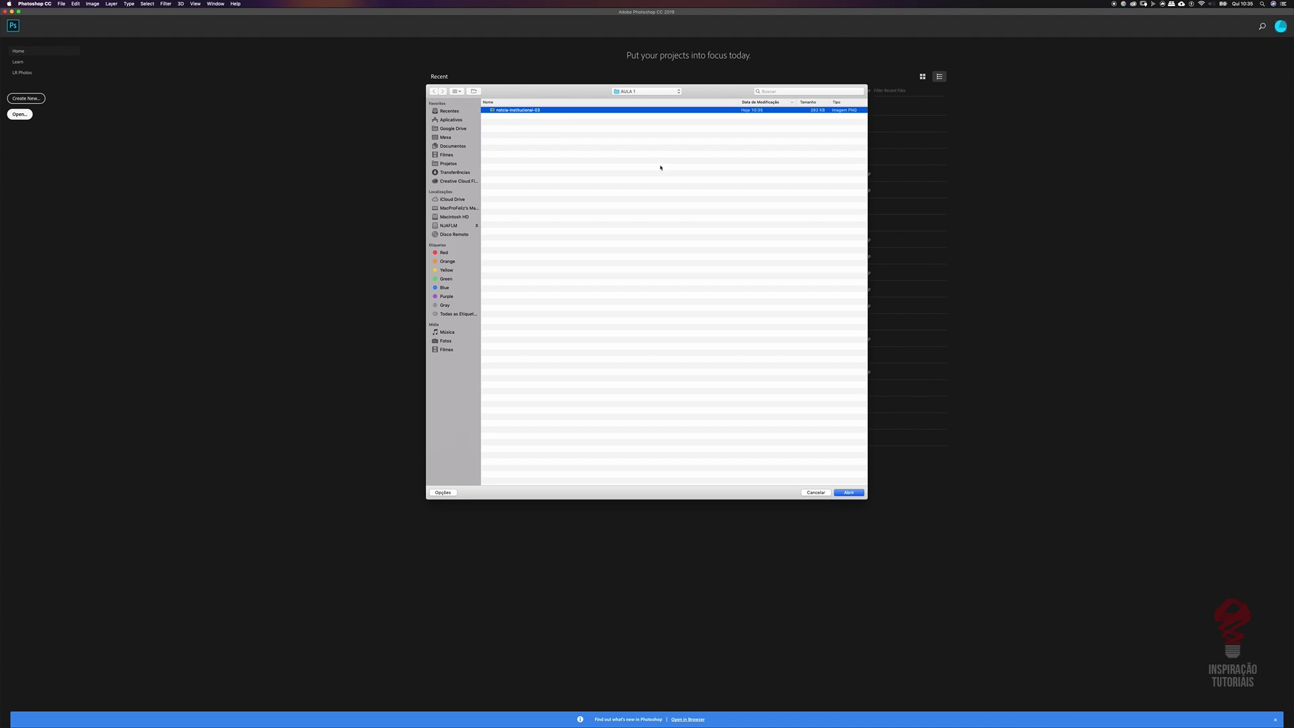
click(849, 492)
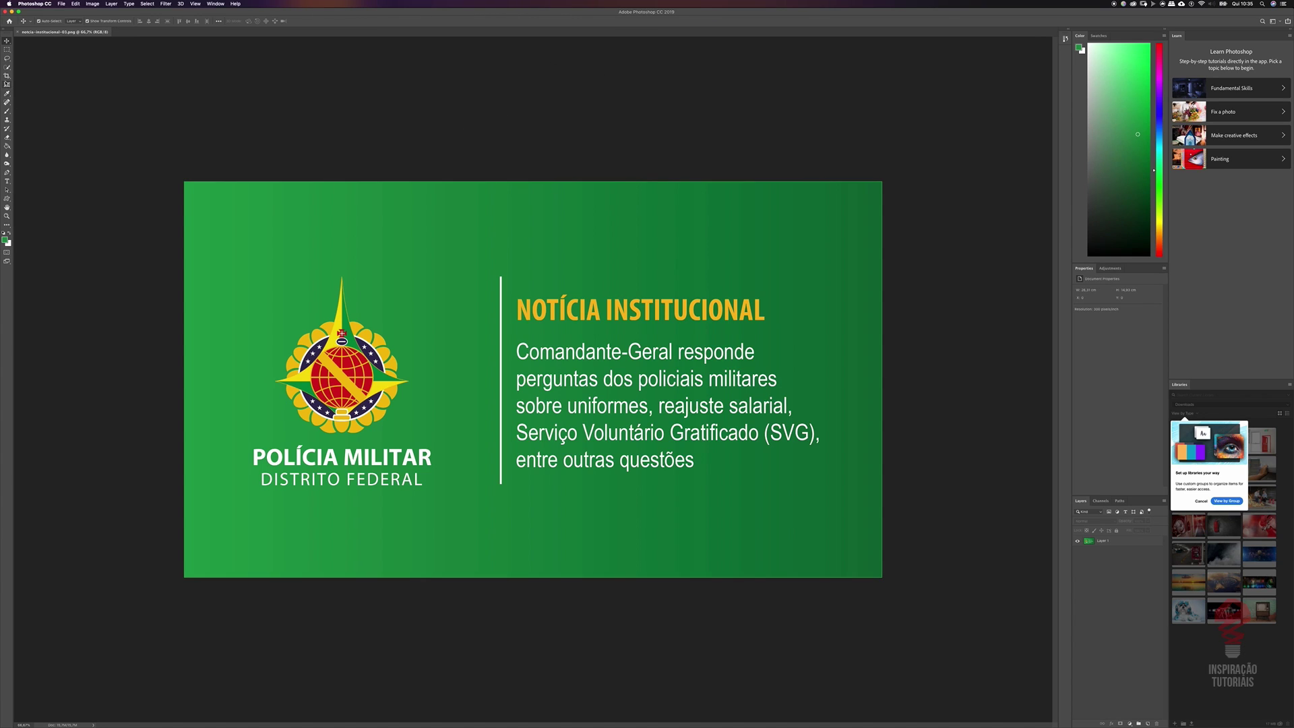
Crop the image tightly around the PMDF emblem, cutting off the lettering below it and the news text beside it
click(7, 75)
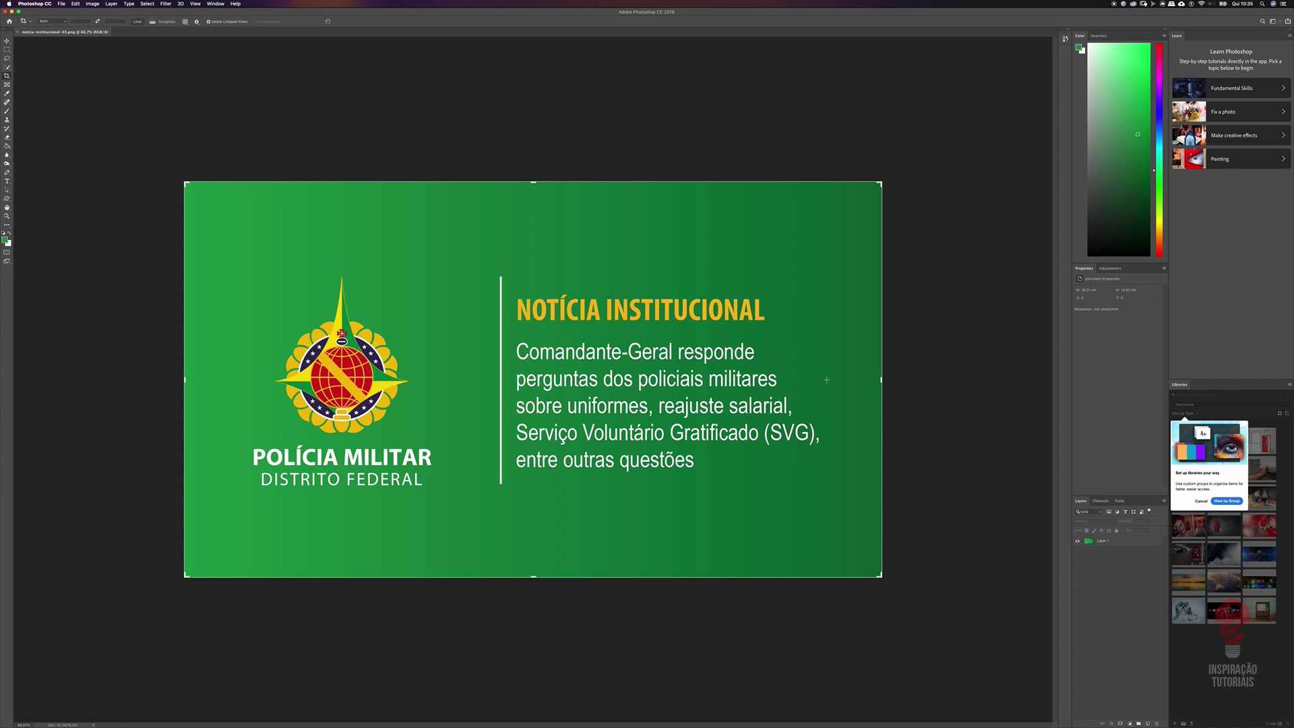
drag(881, 379, 670, 368)
drag(407, 380, 491, 380)
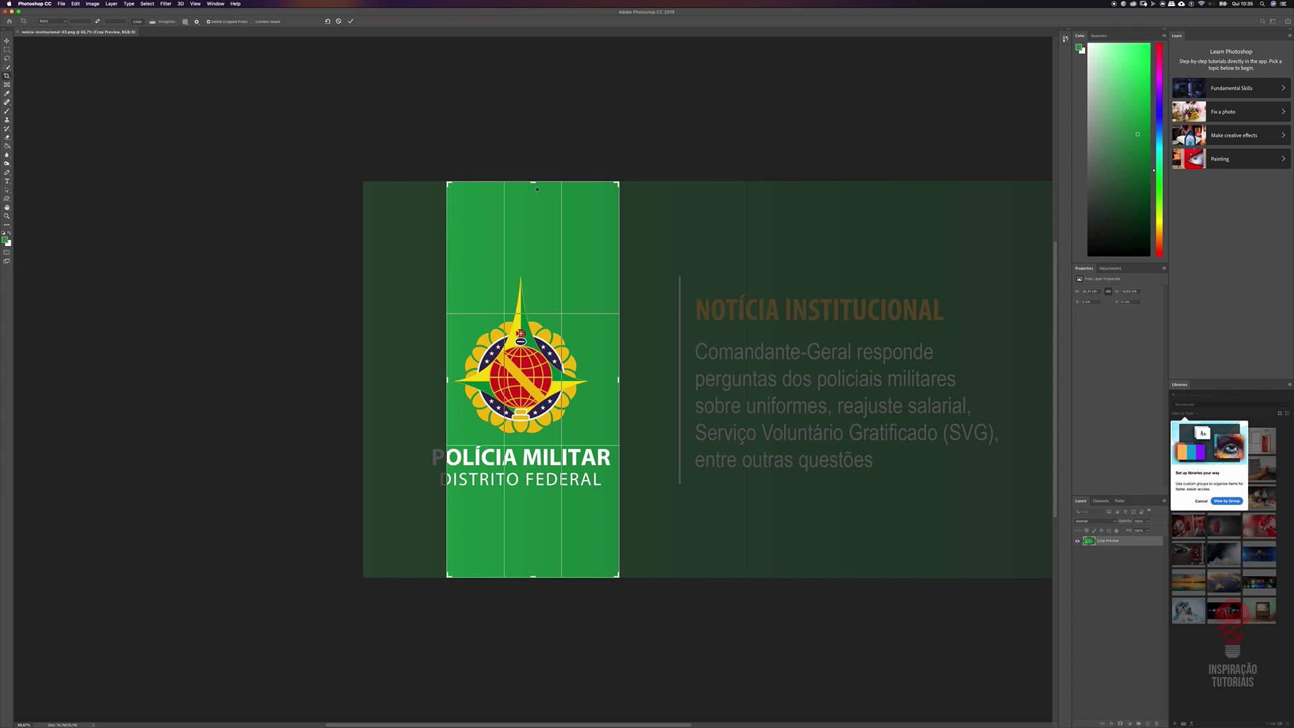
drag(618, 380, 610, 379)
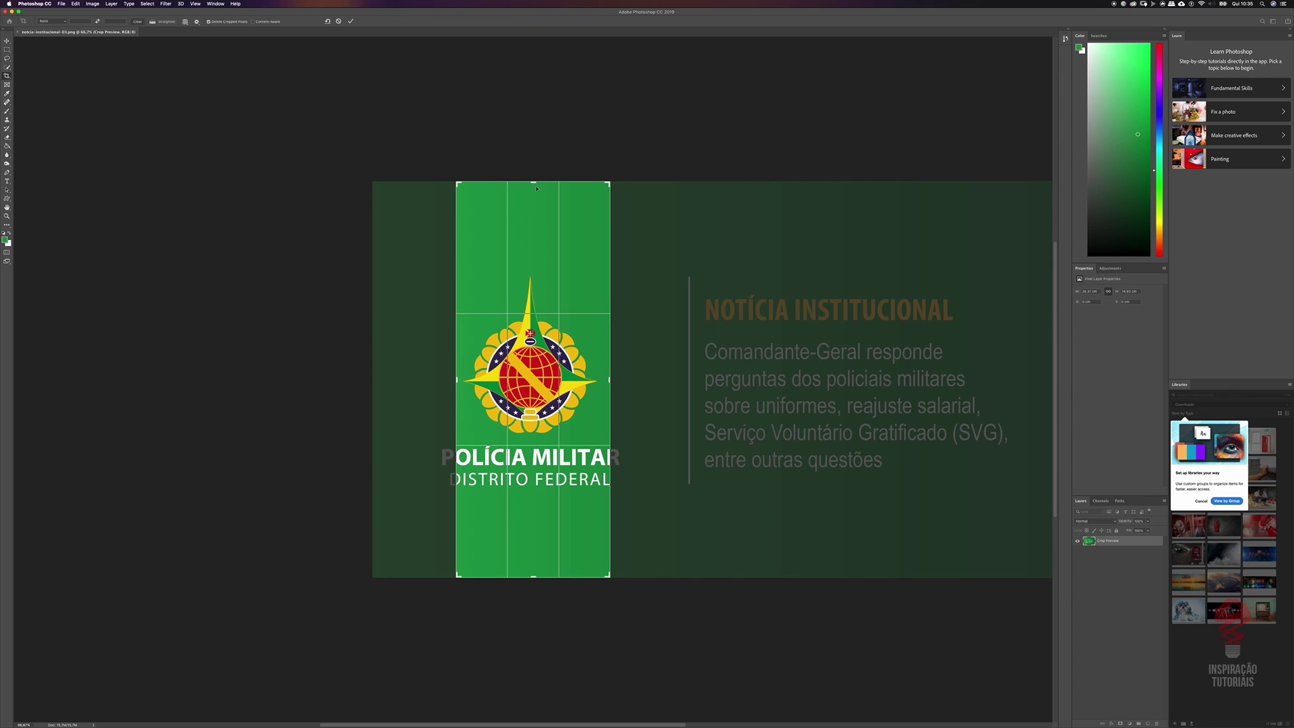
drag(537, 188, 534, 224)
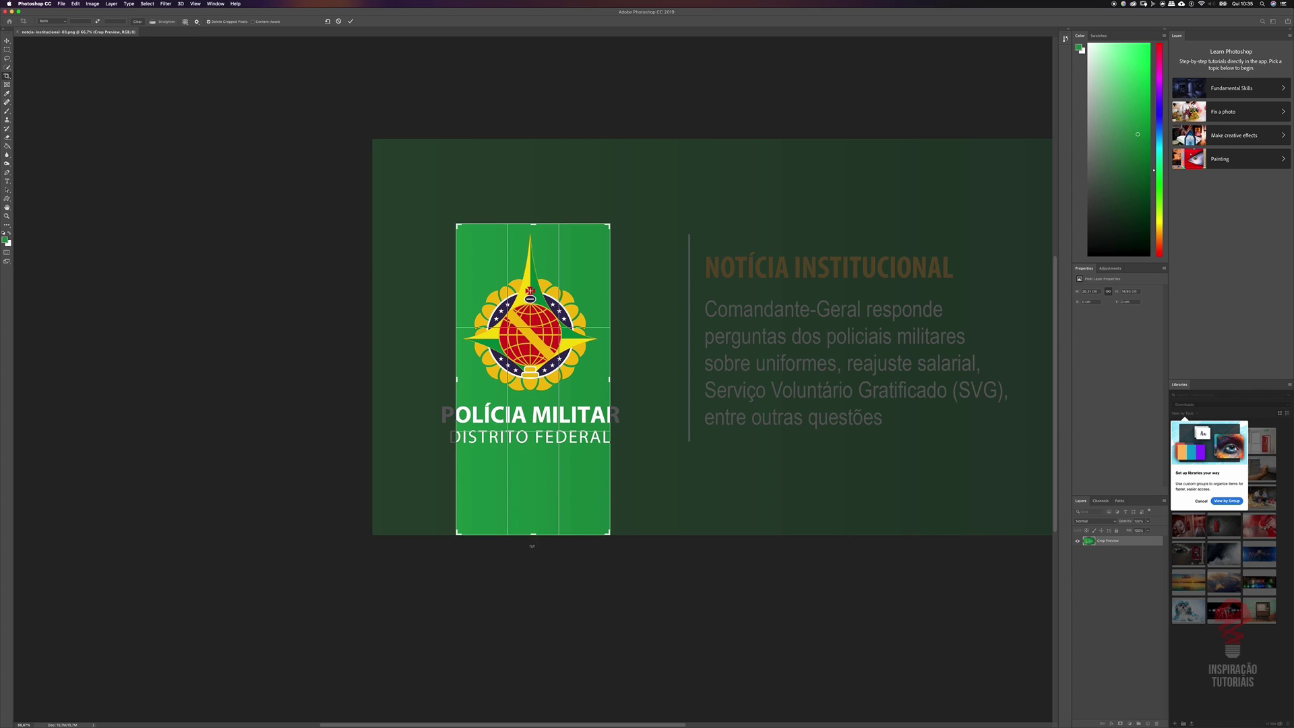
drag(532, 534, 533, 466)
key(Return)
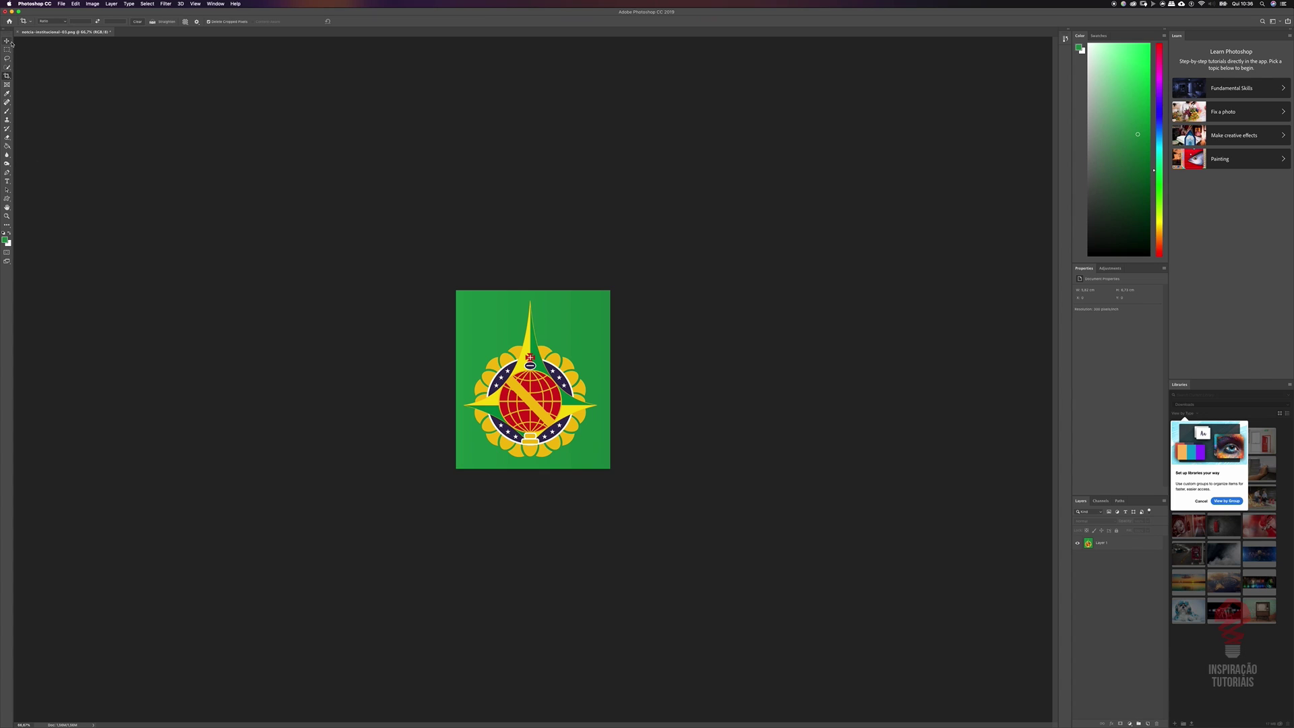
Try to trace the emblem's outline with the freehand Lasso and the Polygonal Lasso, discarding the selections
click(6, 41)
key(super+plus)
key(super+plus)
key(super+plus)
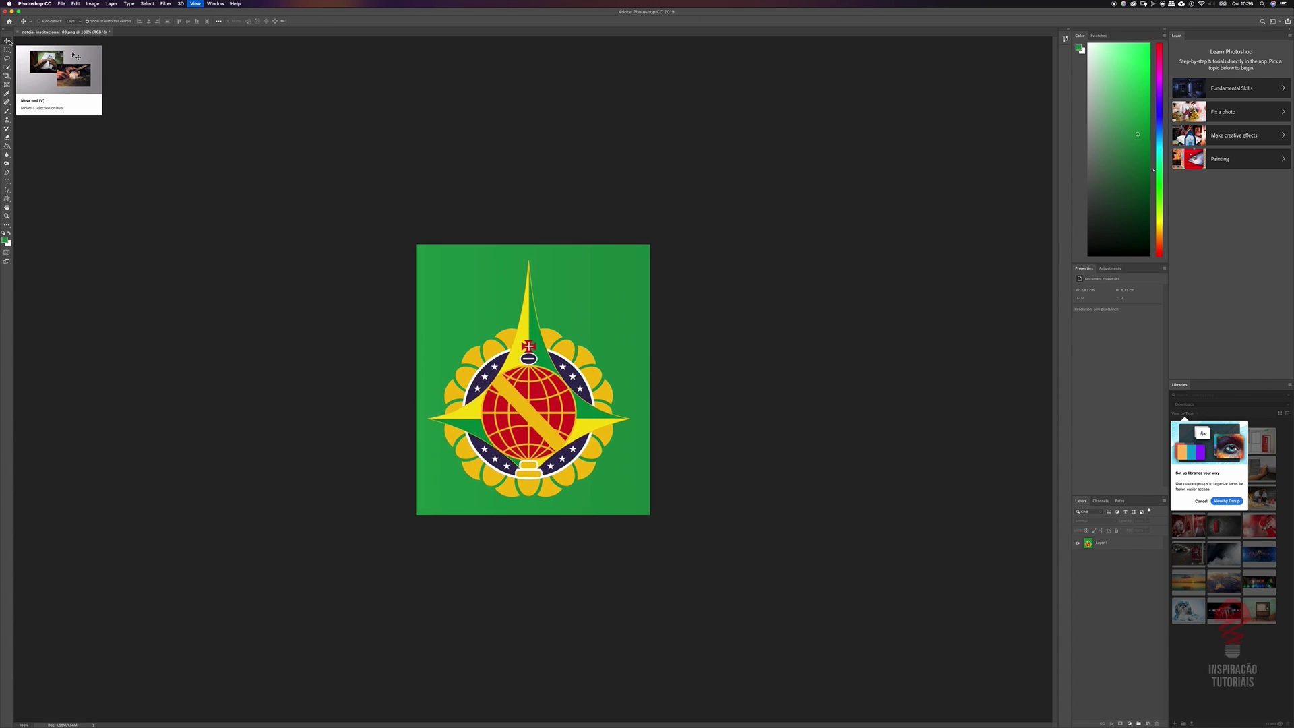
key(super+minus)
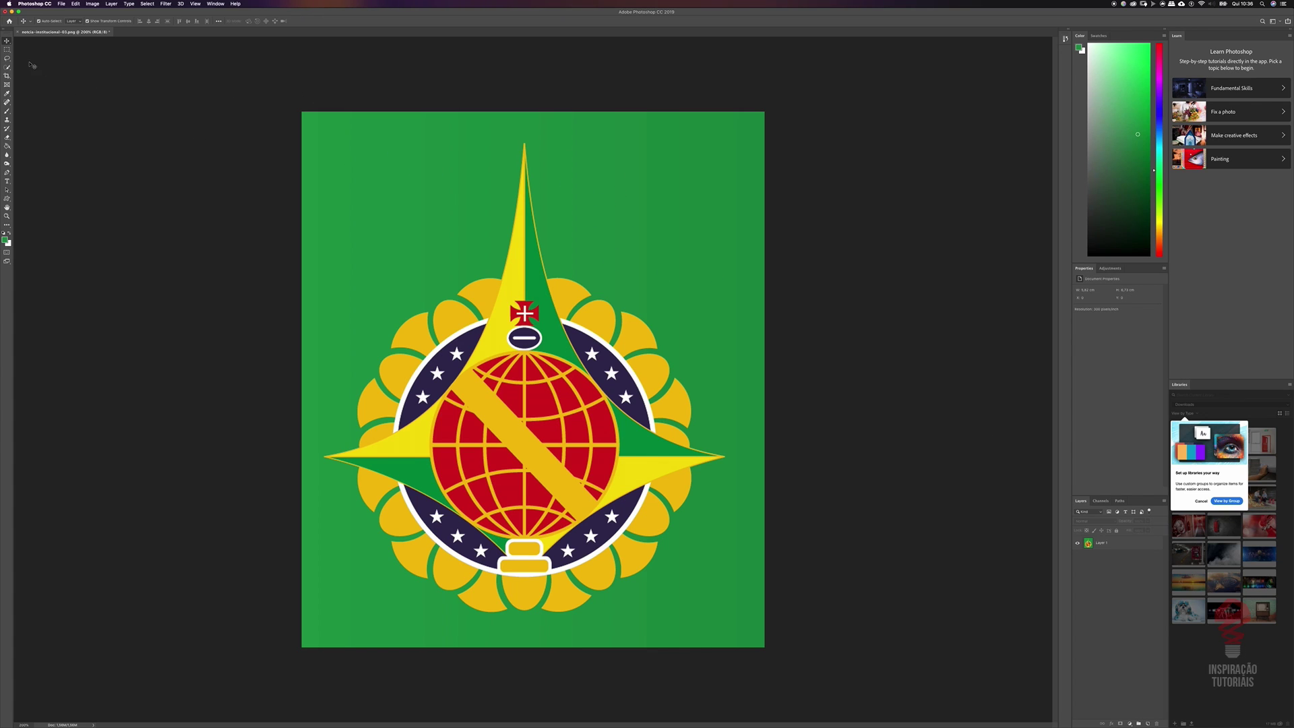
key(l)
drag(523, 147, 519, 177)
drag(496, 280, 455, 293)
key(super+d)
right_click(8, 60)
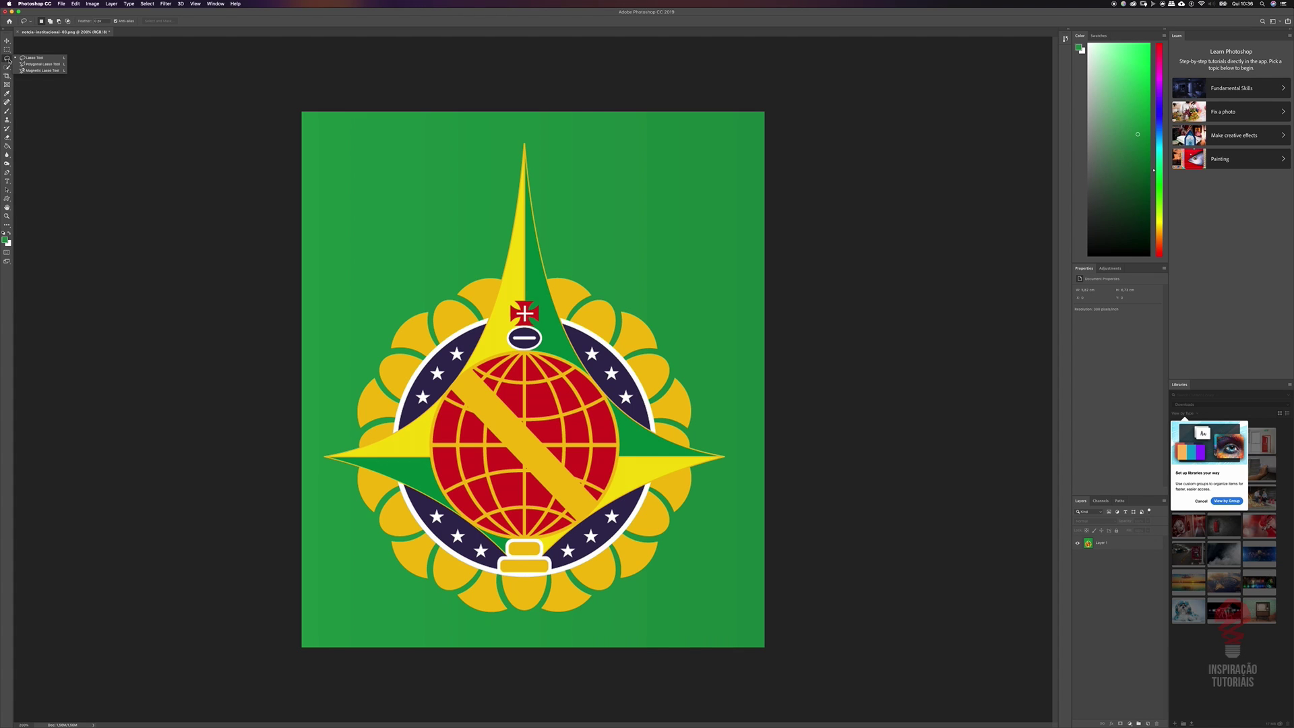
click(39, 64)
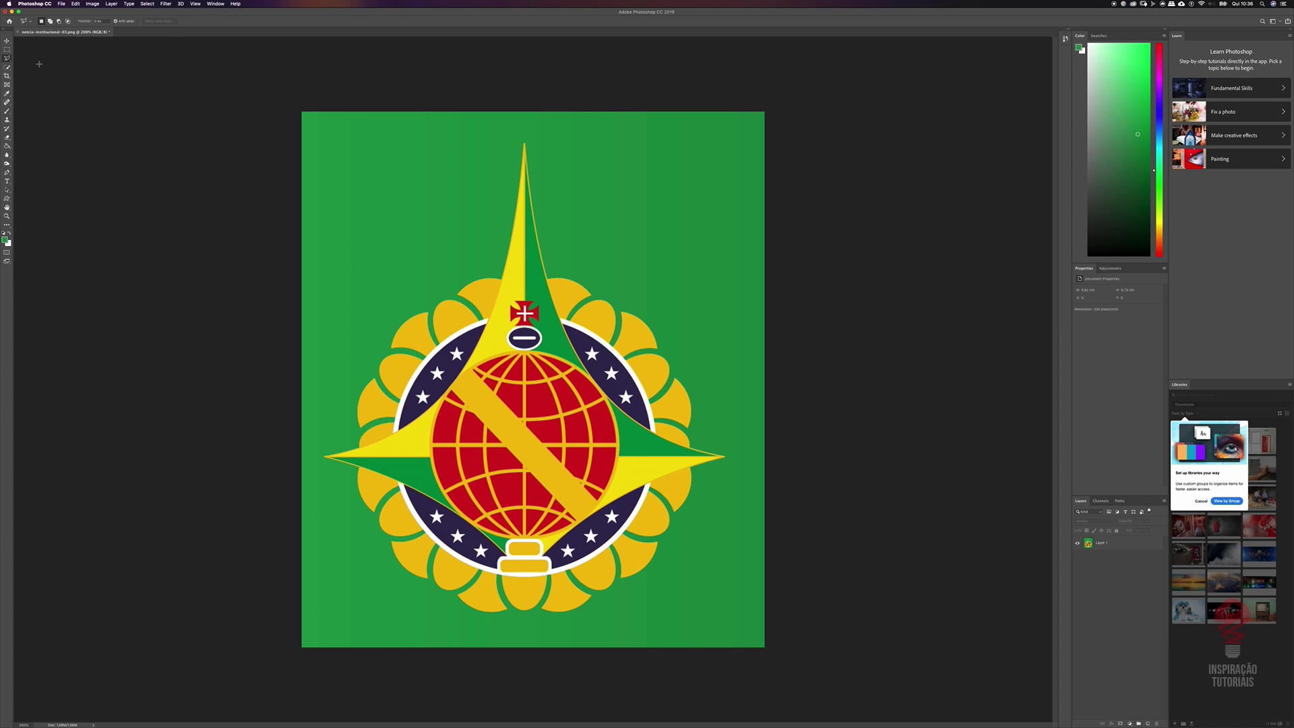
click(523, 144)
key(Escape)
Open Color Range for the emblem layer, set the fuzziness to about 114 and the selection preview to None
click(7, 41)
click(415, 182)
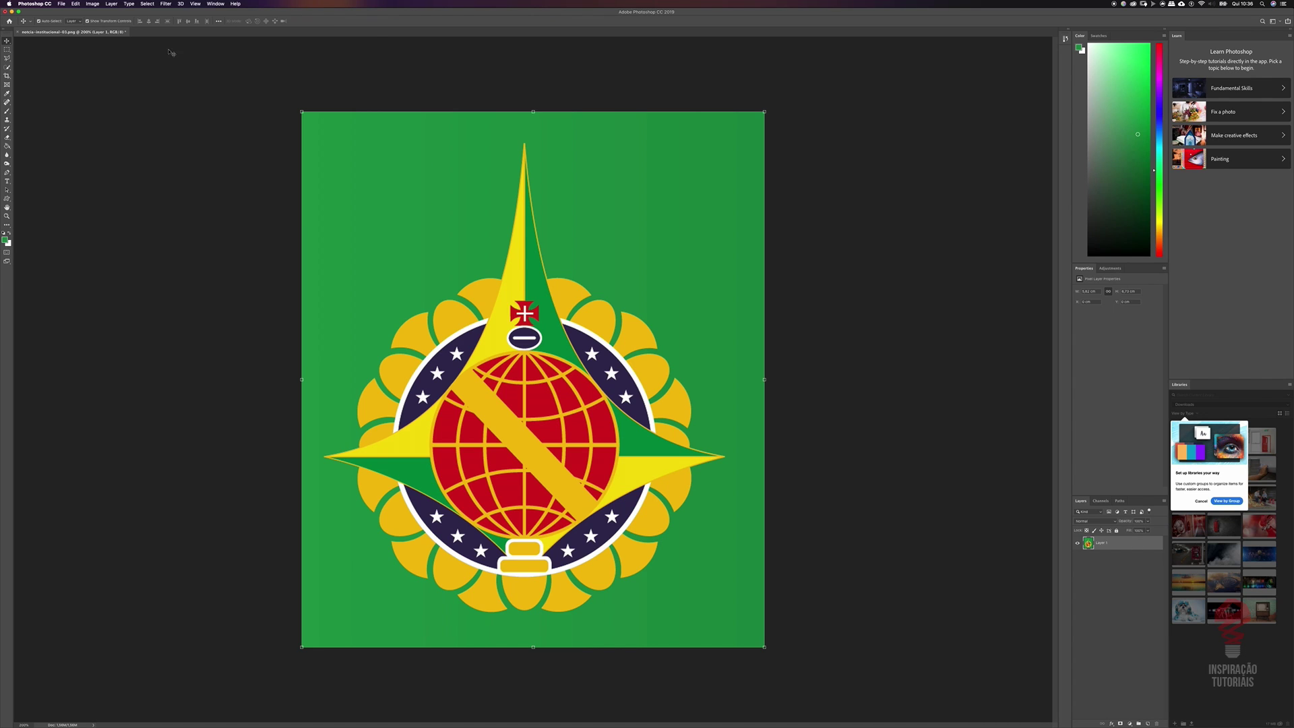
click(147, 4)
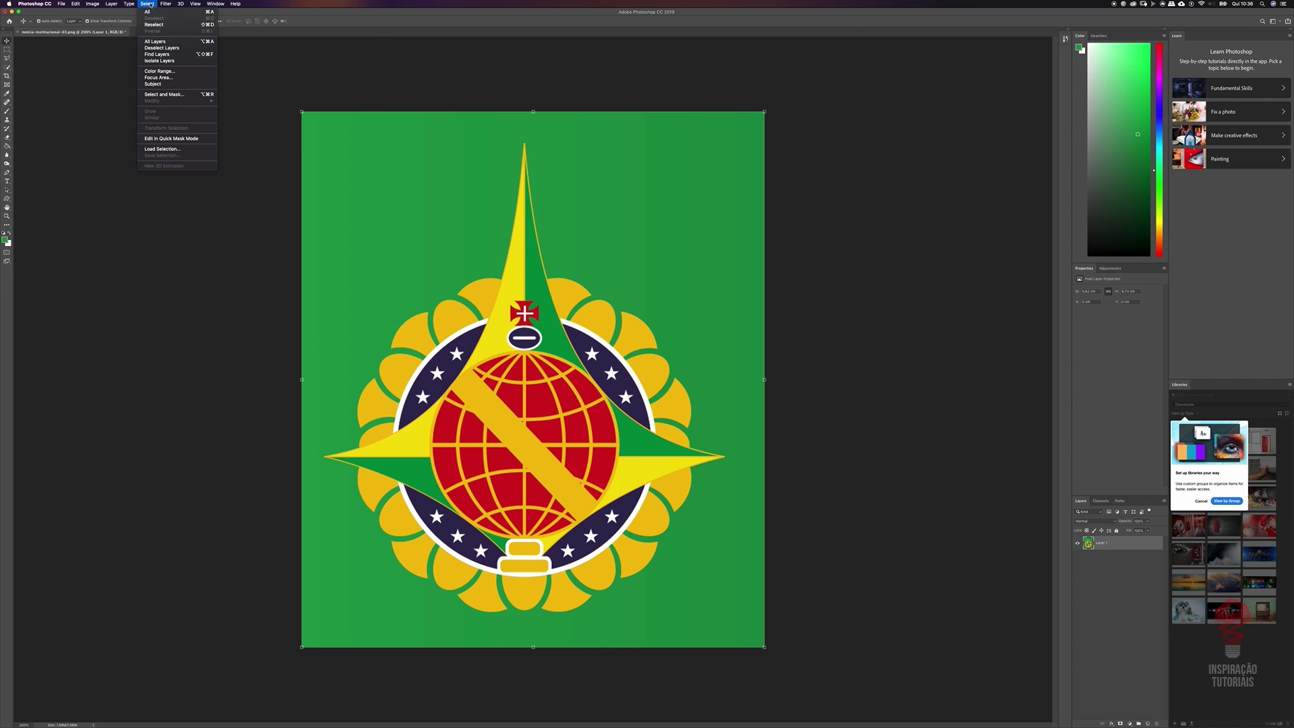
click(175, 72)
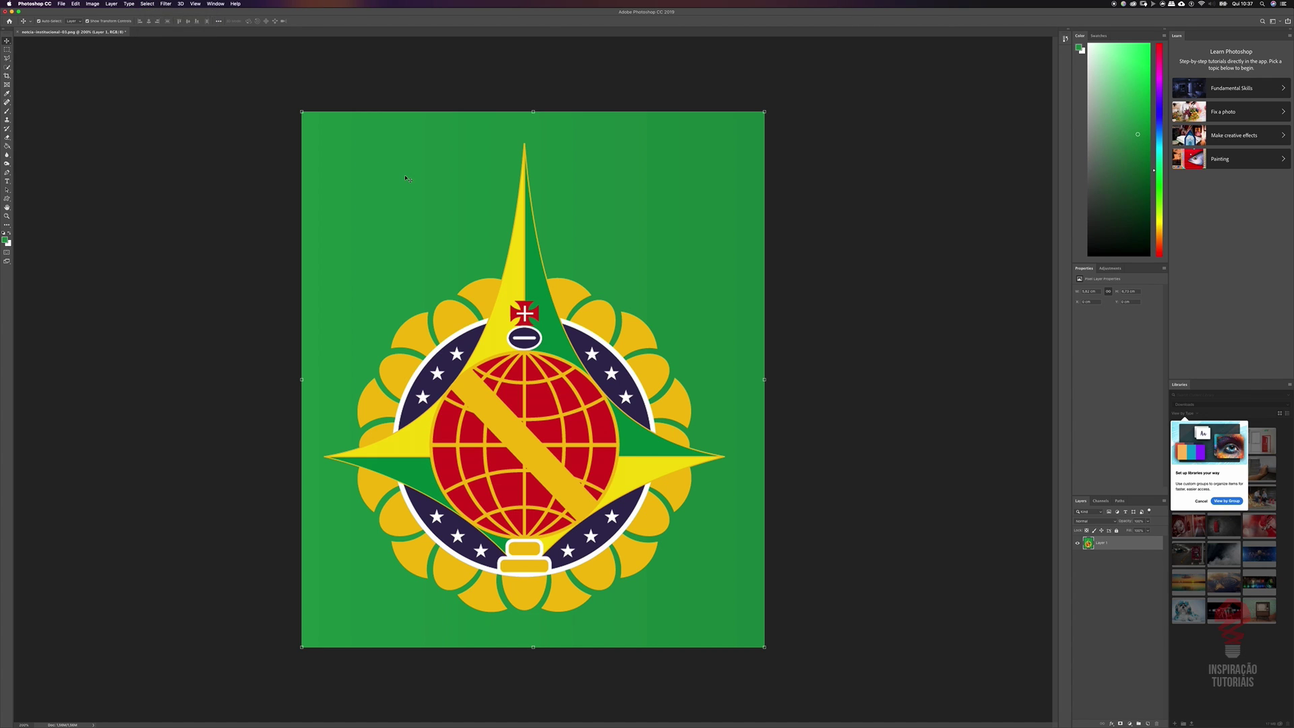
drag(883, 202, 920, 202)
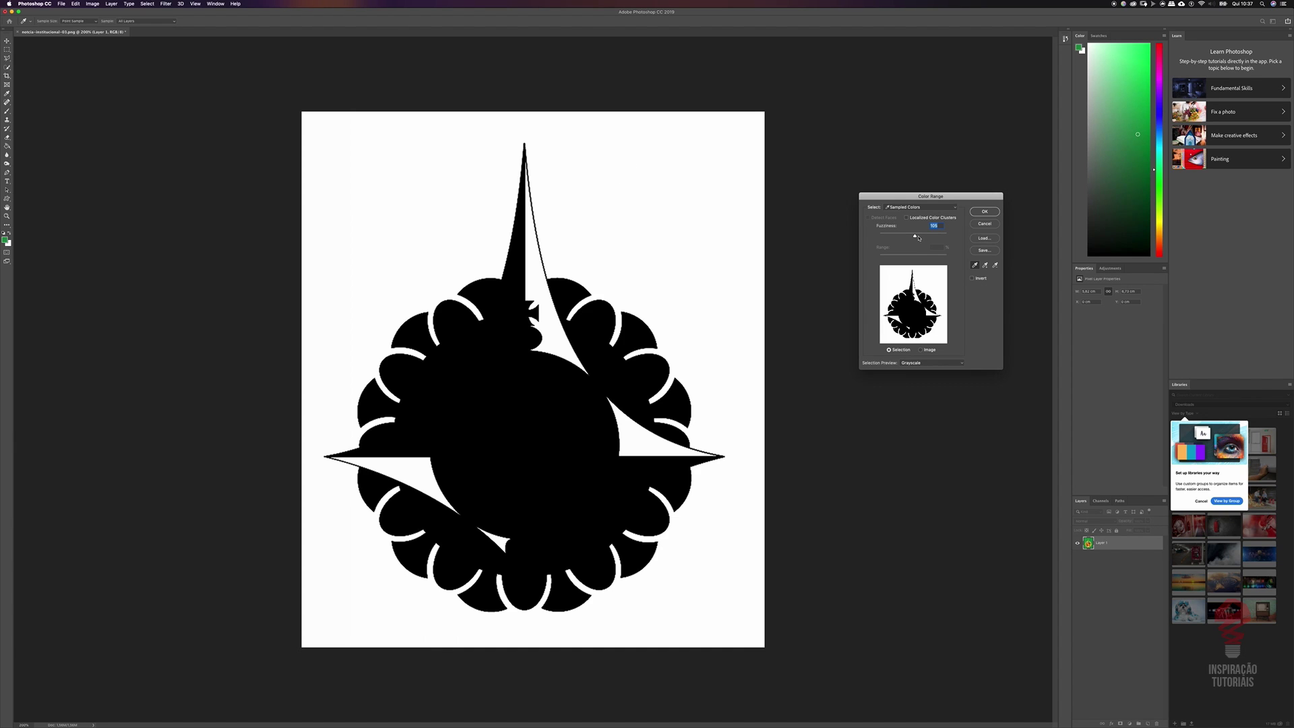
drag(918, 238, 917, 237)
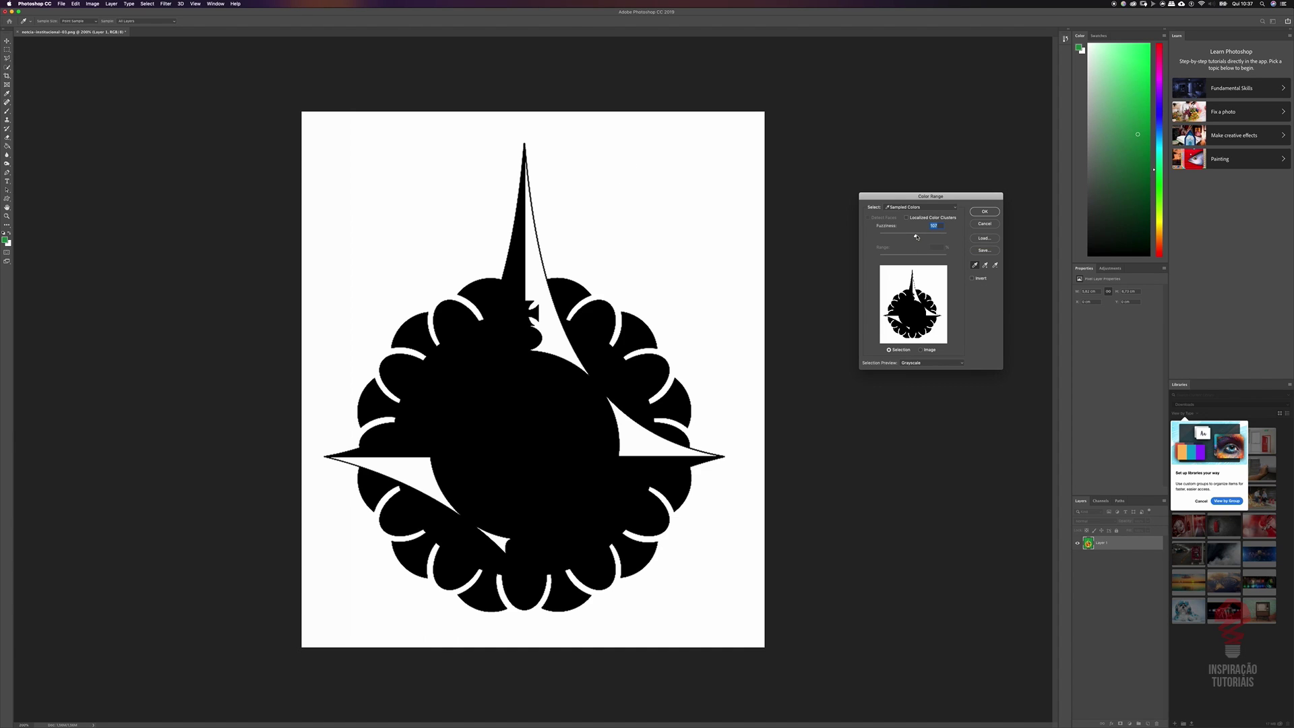
click(920, 364)
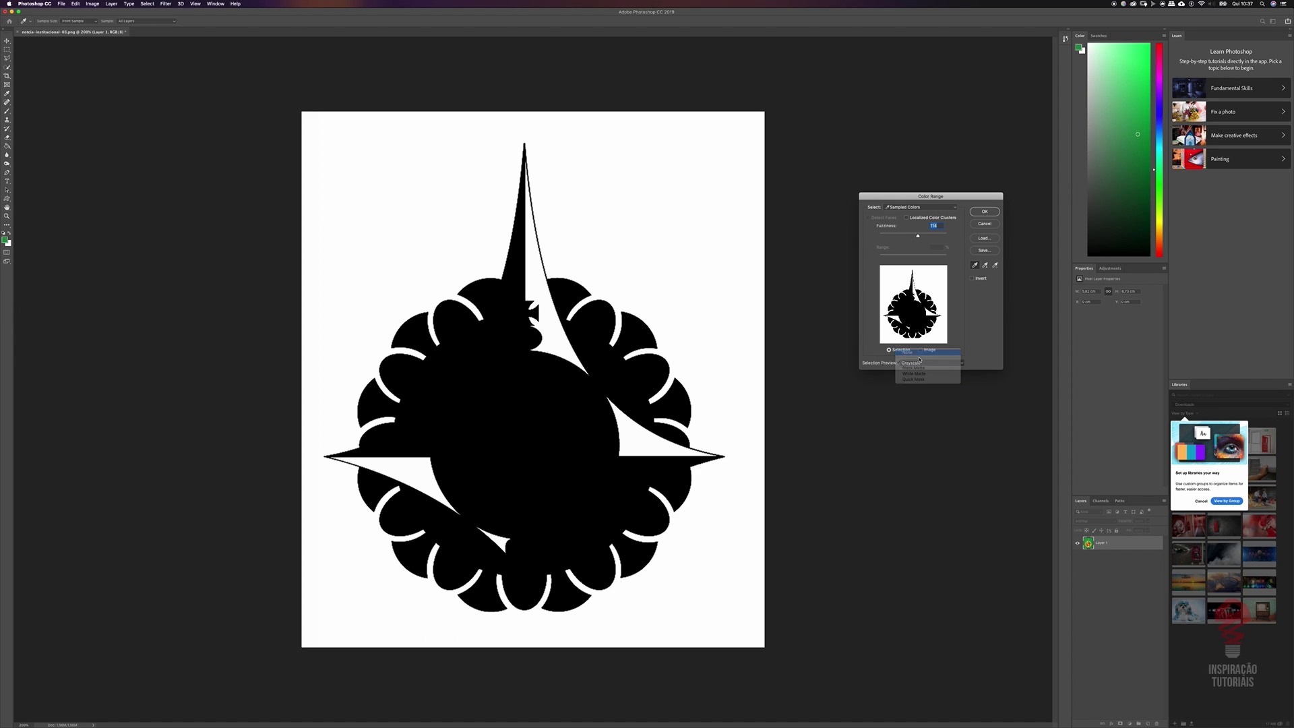
click(918, 353)
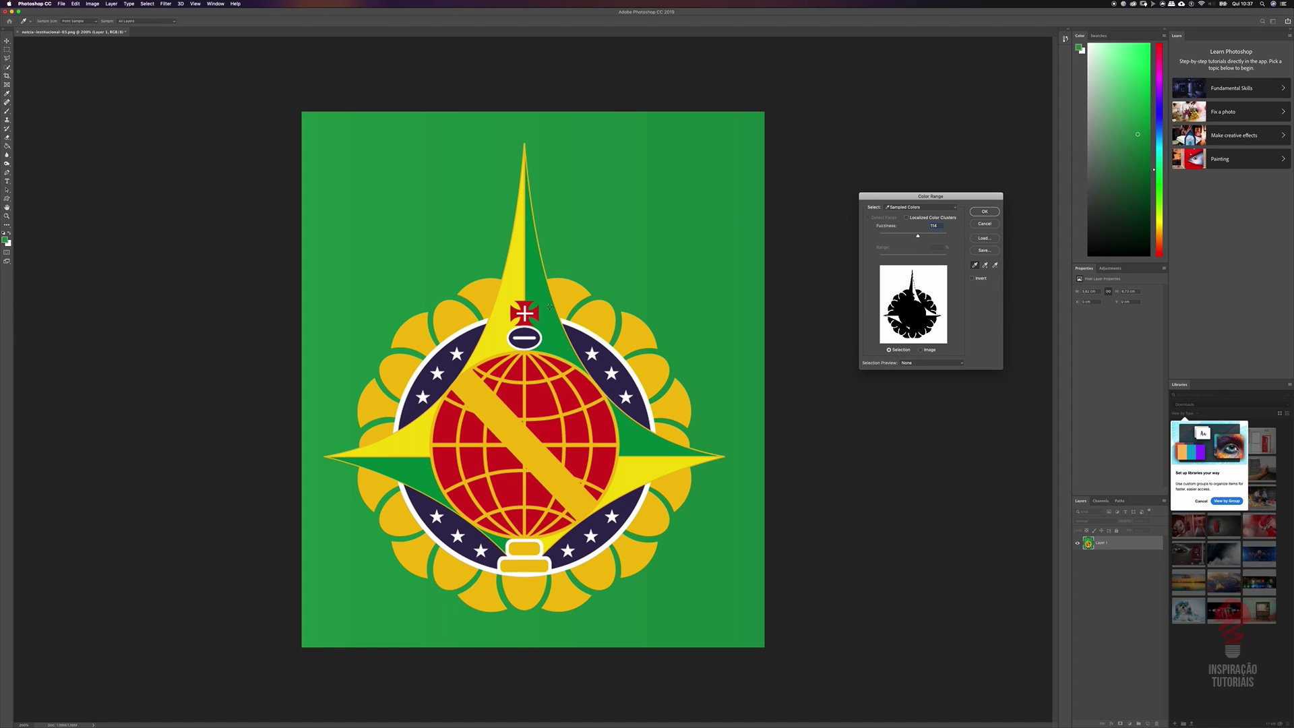
Try sampling the yellow of the emblem's star as the selected colour, testing lower and higher fuzziness values
click(512, 281)
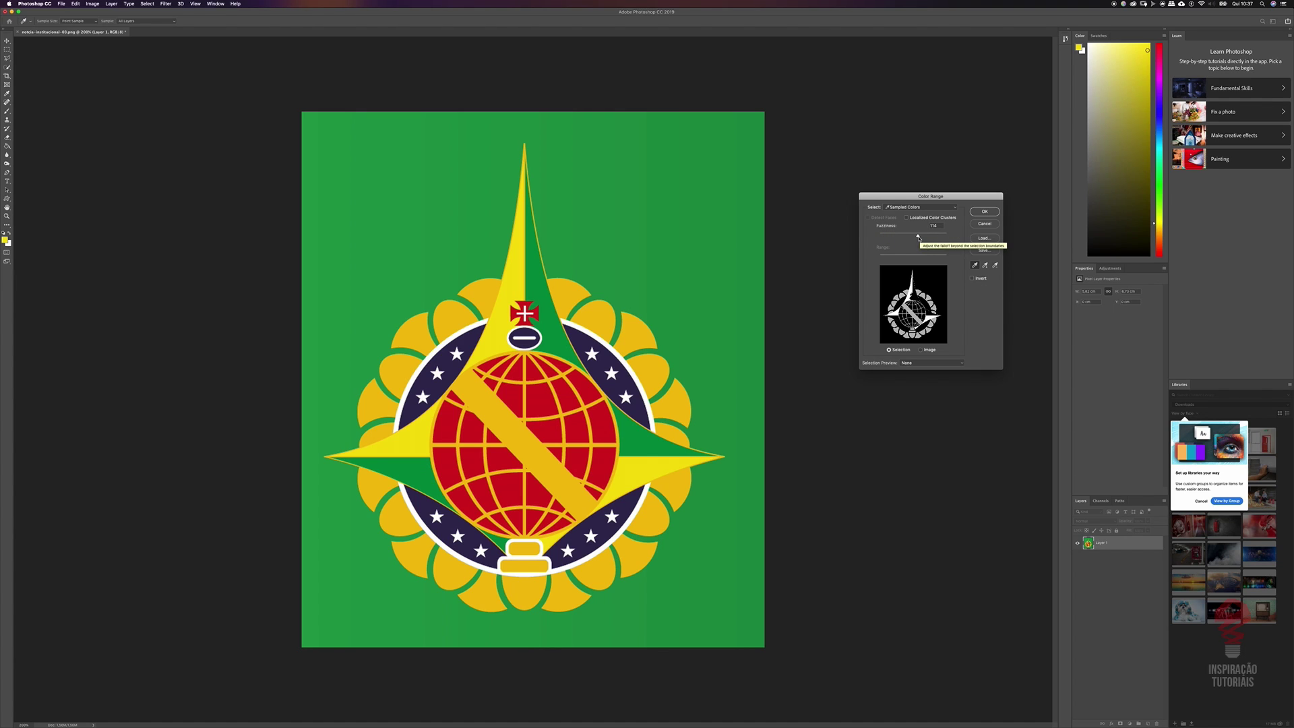
mouse_move(917, 237)
mouse_down()
mouse_move(894, 234)
mouse_move(908, 238)
mouse_up()
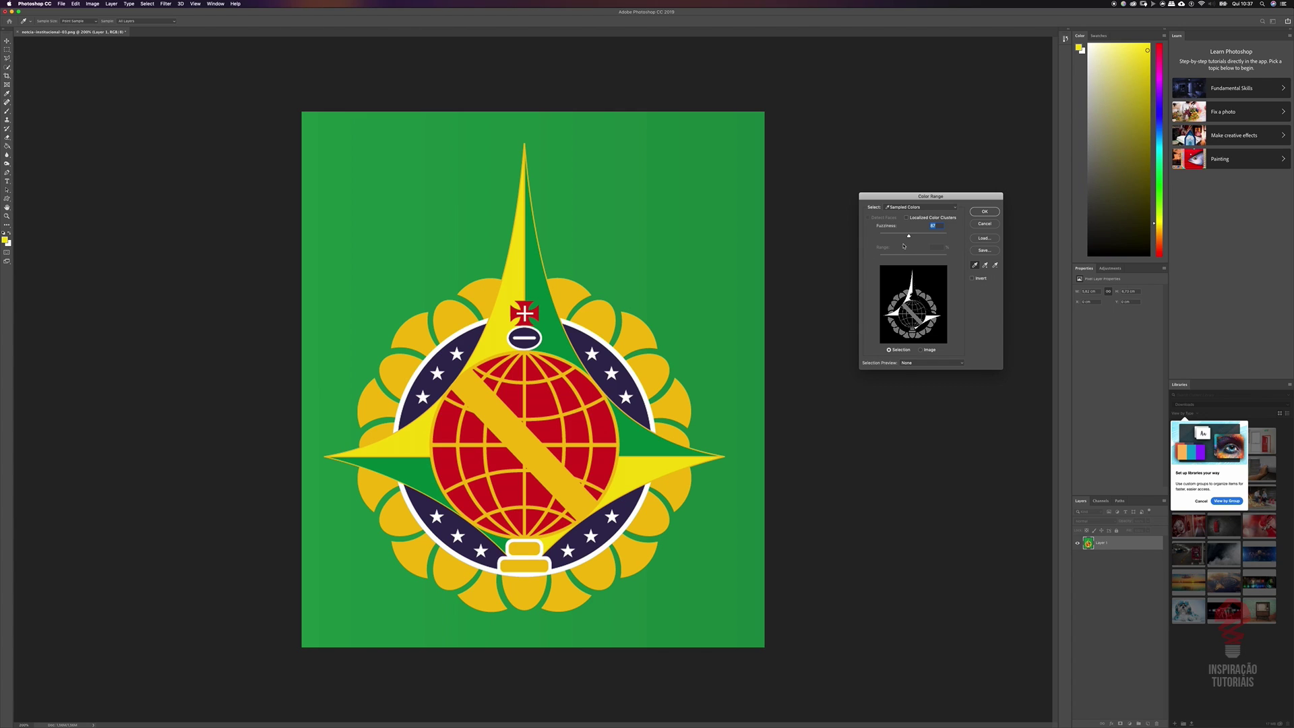
drag(909, 238, 896, 237)
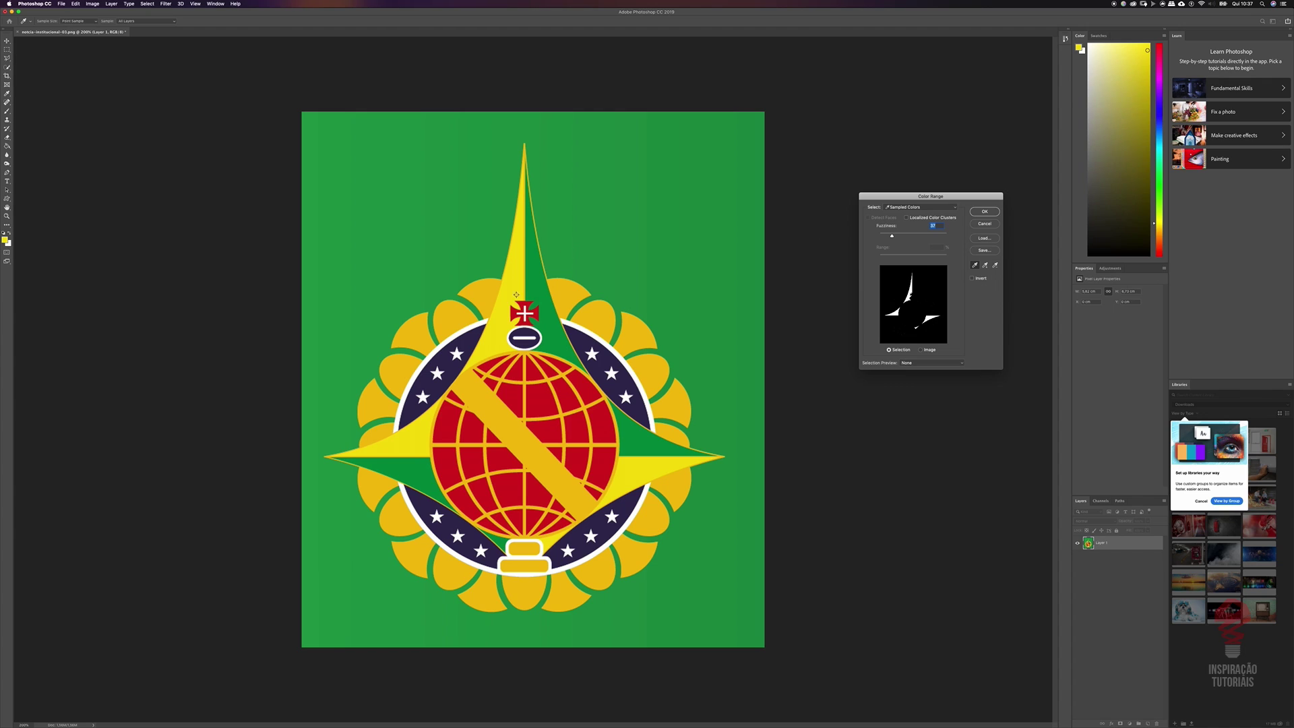
drag(892, 237, 928, 240)
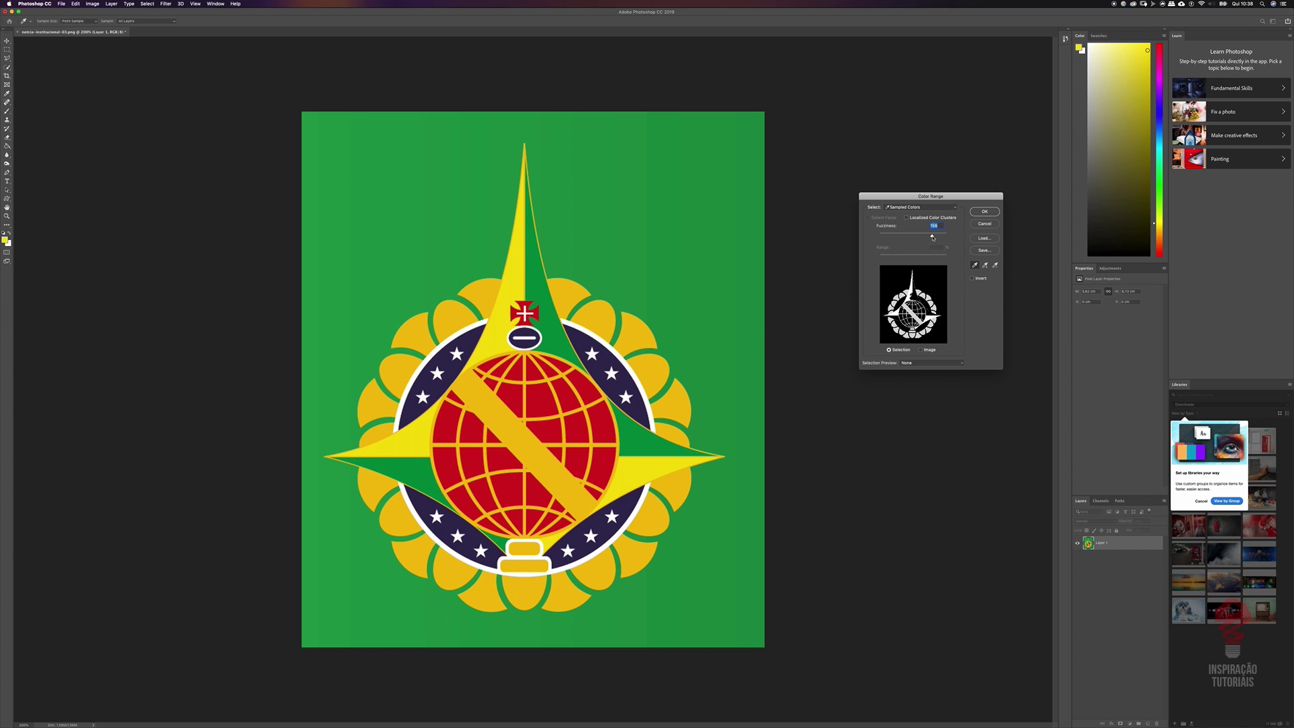
drag(932, 237, 918, 237)
Sample the green background as the colour range, set the fuzziness to about 124 and create the selection
click(650, 166)
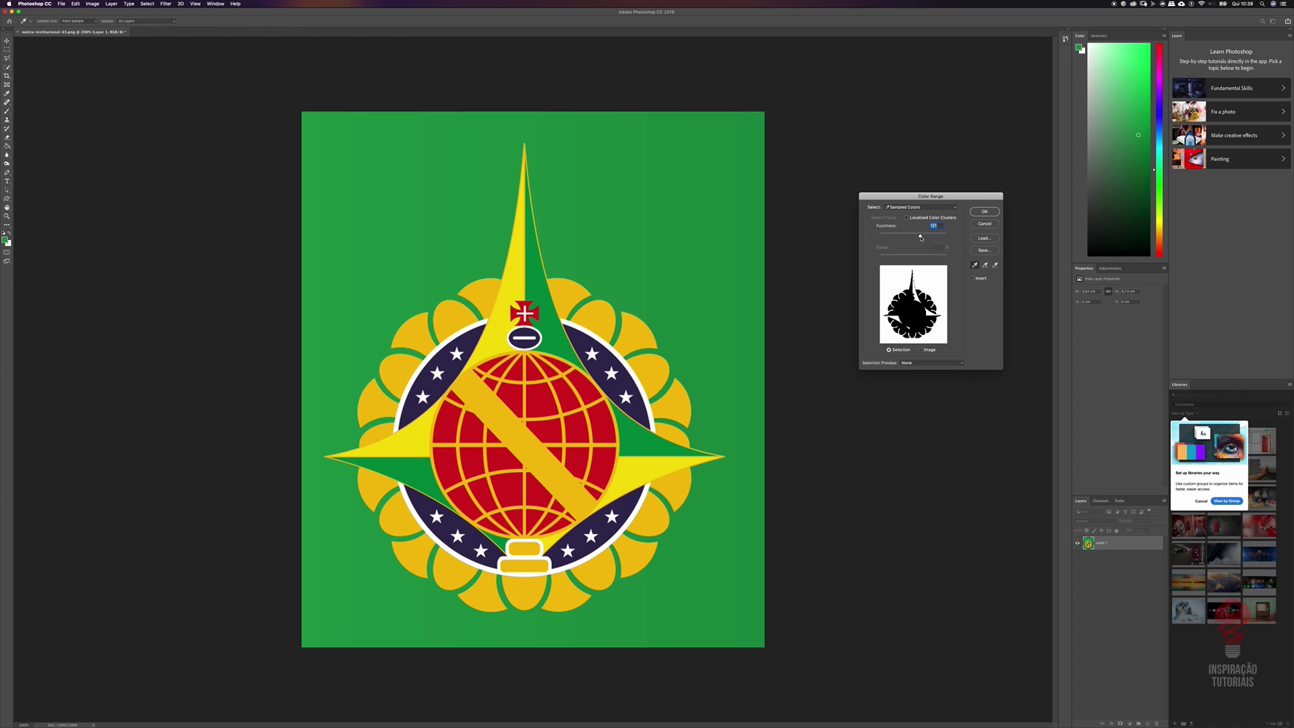
drag(920, 237, 893, 237)
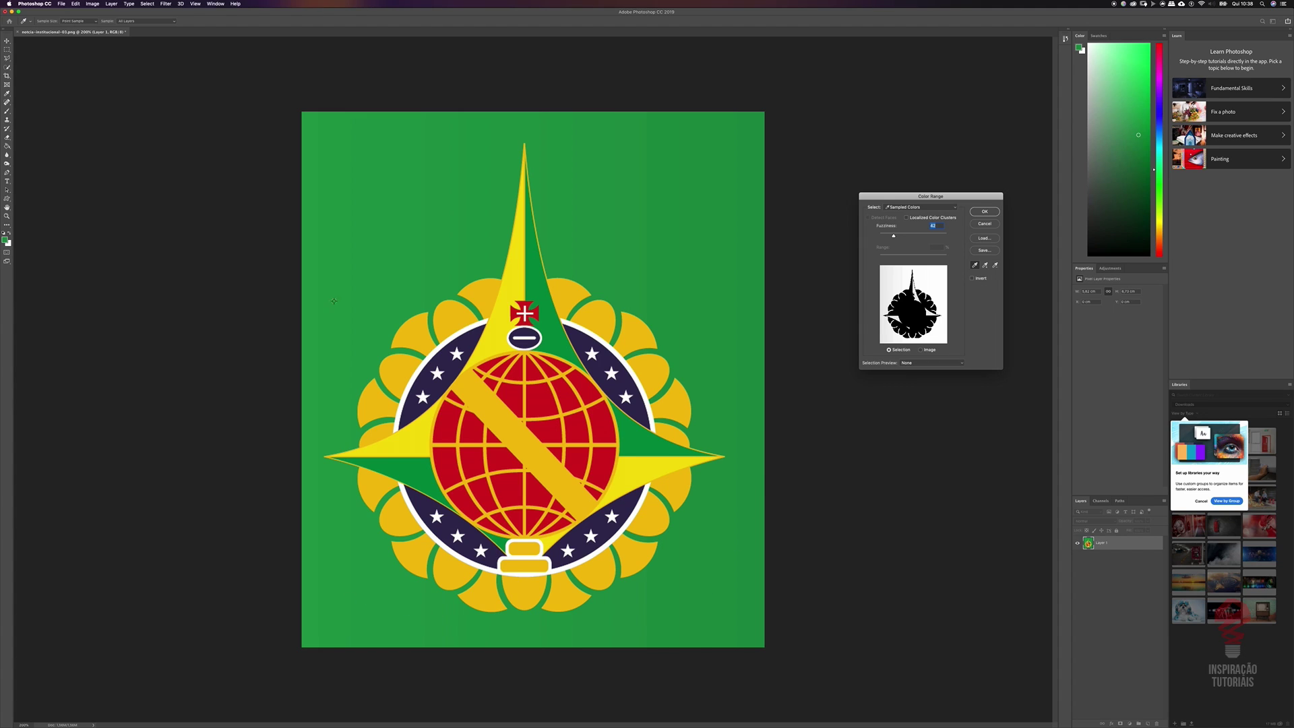
drag(895, 236, 923, 239)
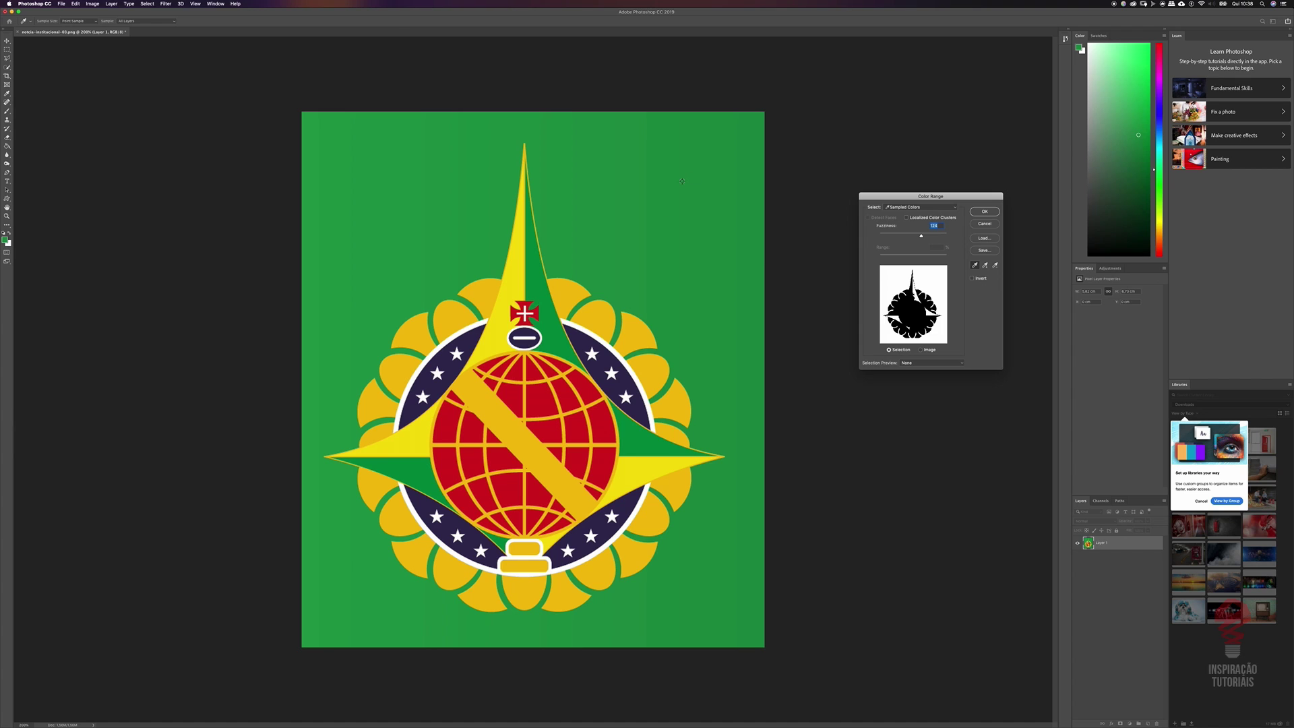
click(983, 212)
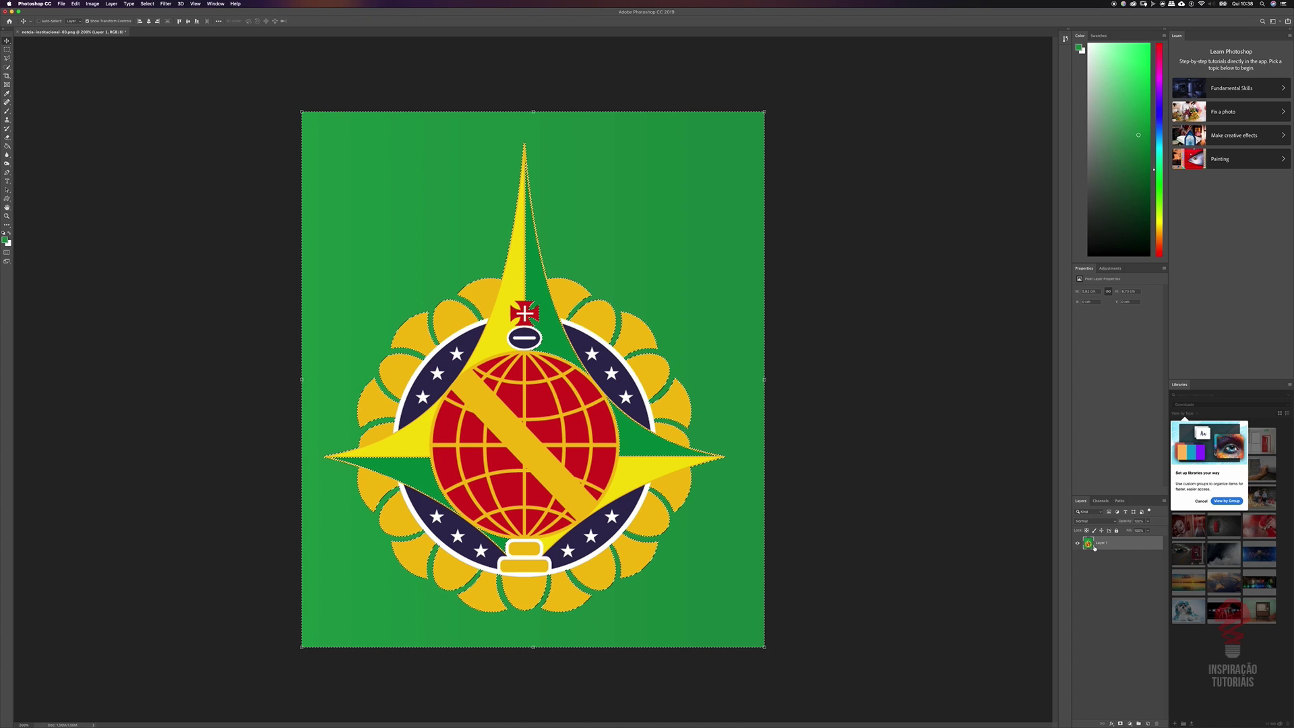
Invert the selection so it covers the emblem's non-green parts instead of the green areas
key(ctrl+j)
click(1077, 556)
click(6, 50)
right_click(555, 338)
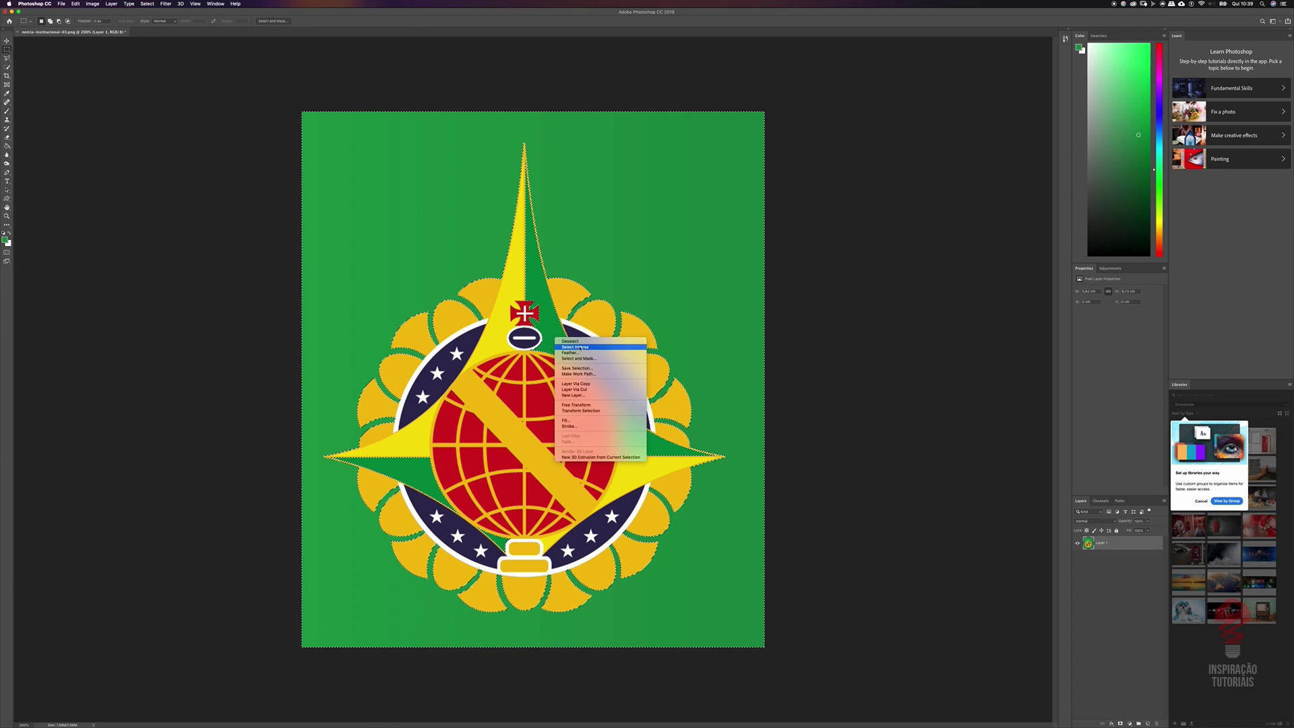
click(618, 350)
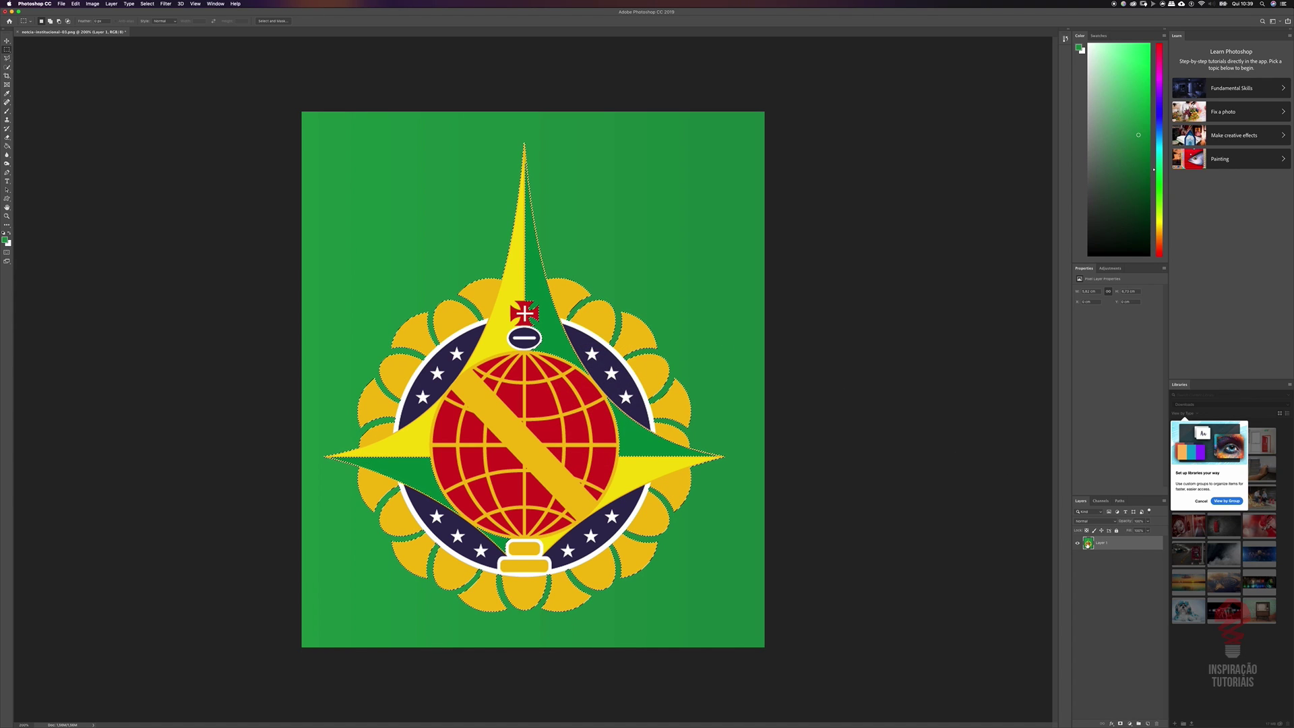
Copy the selected emblem parts to a new layer and hide the original Layer 1
key(super+j)
click(1077, 556)
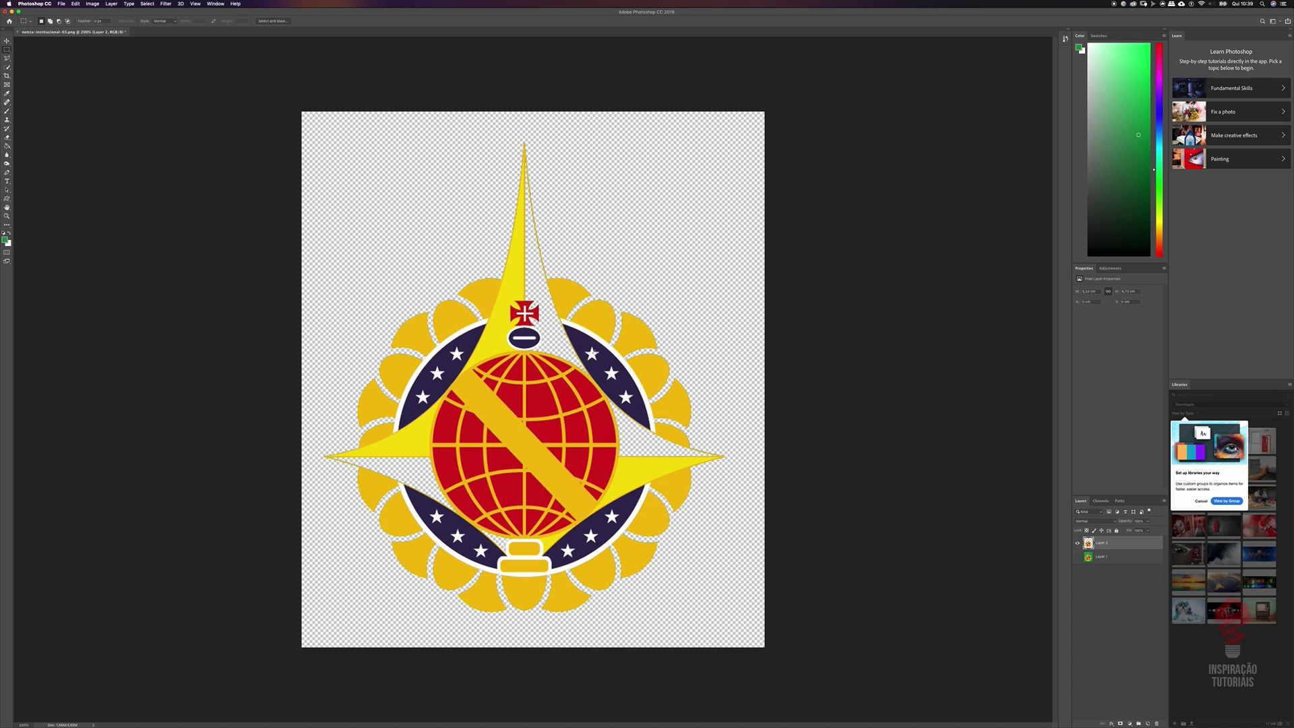
key(v)
mouse_move(583, 324)
mouse_down()
mouse_move(661, 270)
mouse_move(438, 279)
mouse_move(605, 336)
mouse_move(588, 302)
mouse_move(604, 322)
mouse_up()
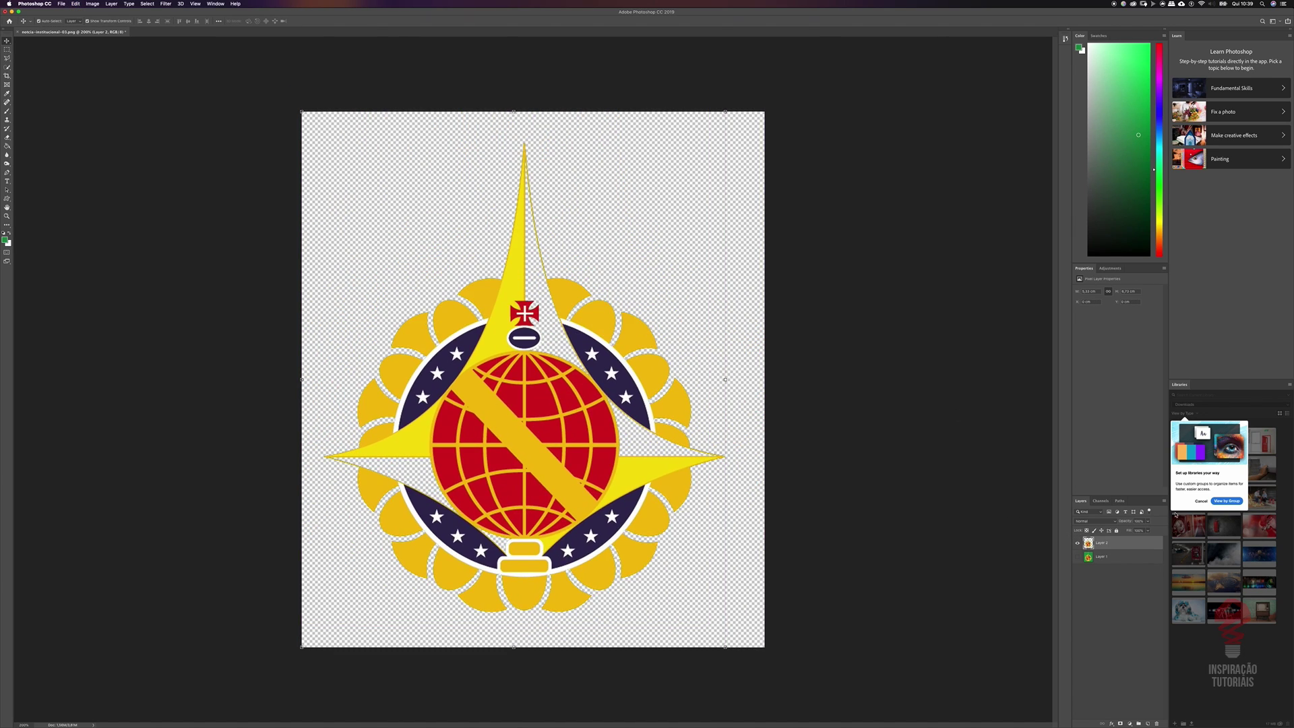
Duplicate the hidden Layer 1 and make the copy visible
click(1077, 557)
click(1077, 557)
click(1088, 557)
key(super+j)
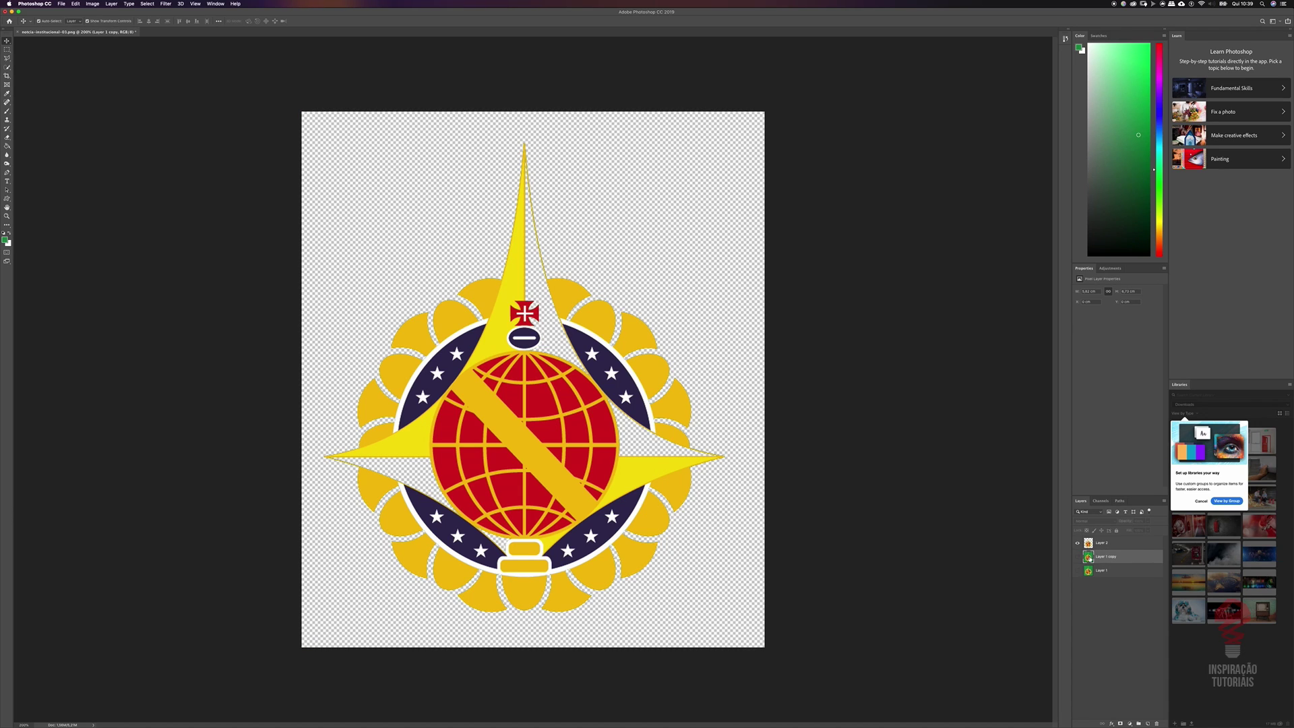
click(1077, 556)
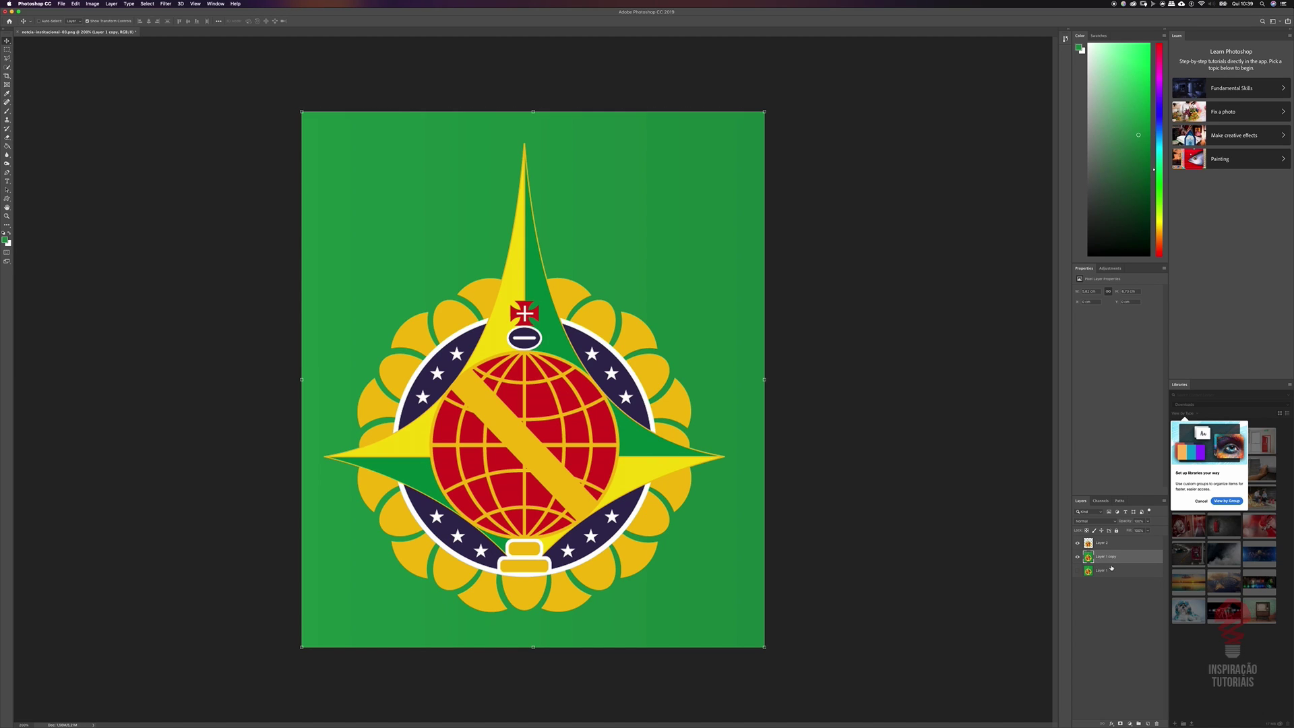
Try Hue/Saturation on the Layer 1 copy with the lightness at both extremes, and discard the adjustment
key(super+u)
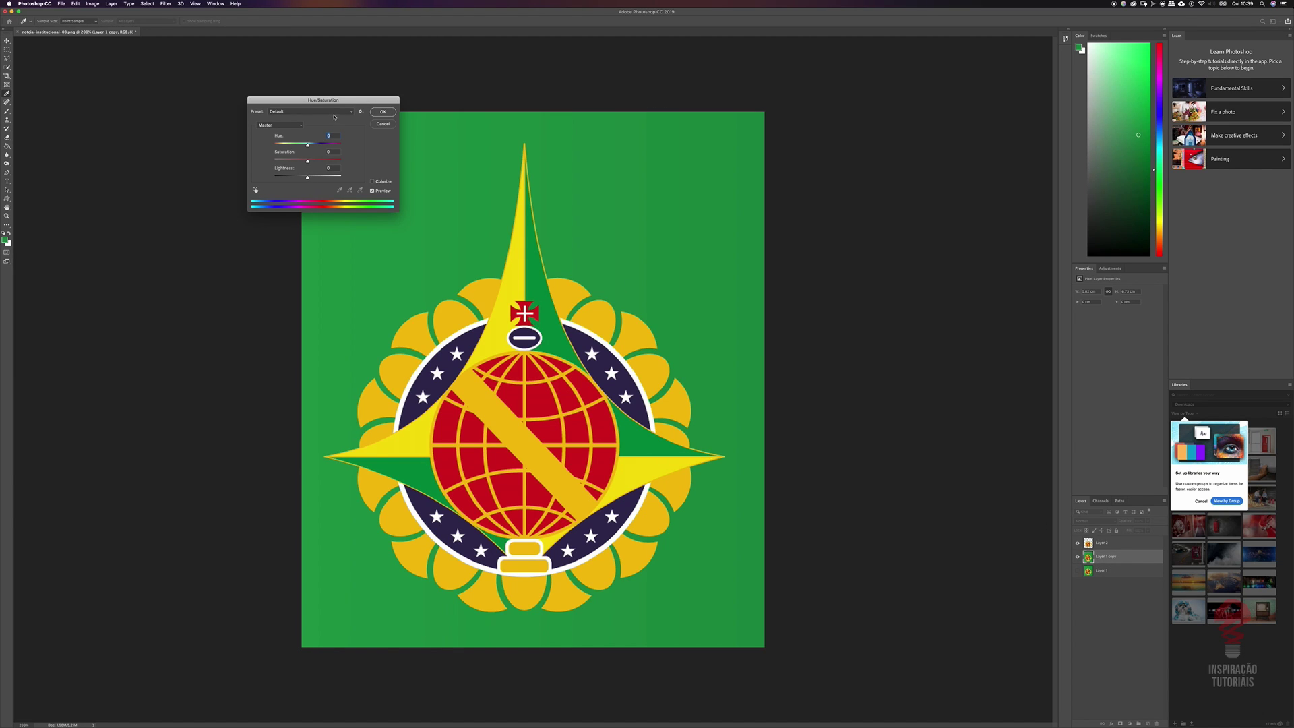
drag(343, 101, 864, 443)
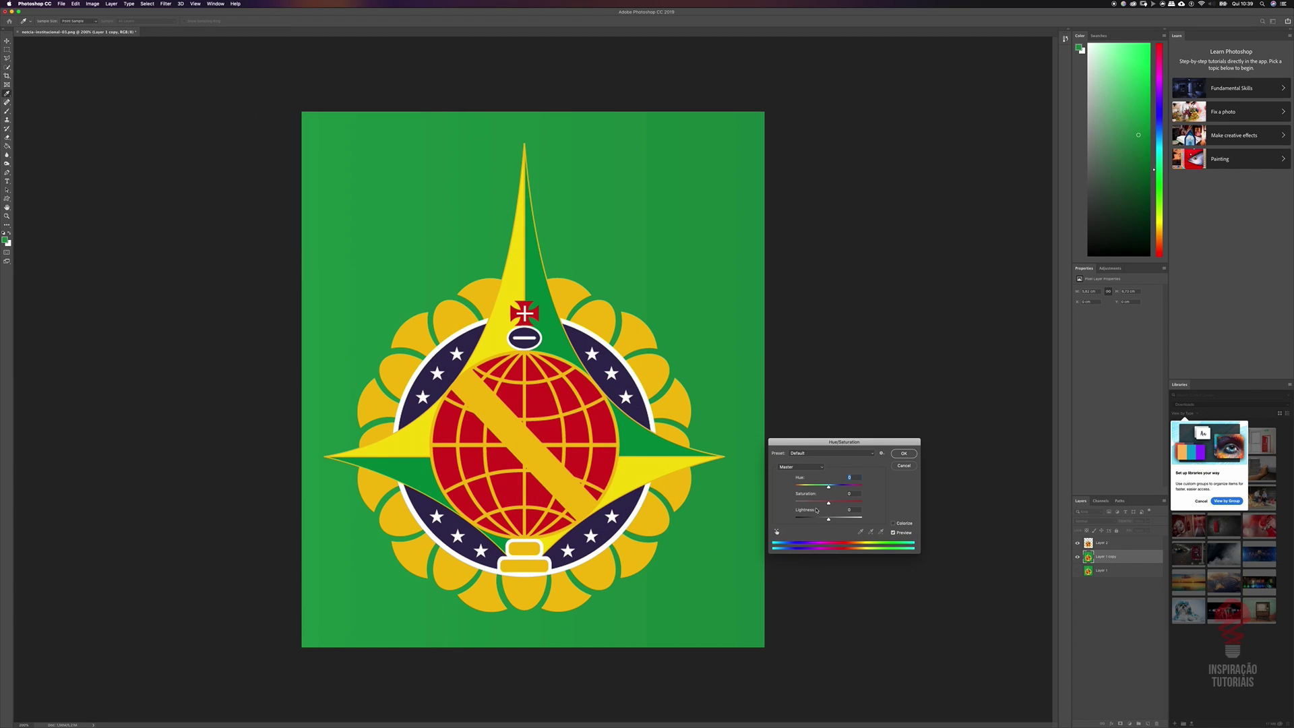
drag(829, 520, 793, 519)
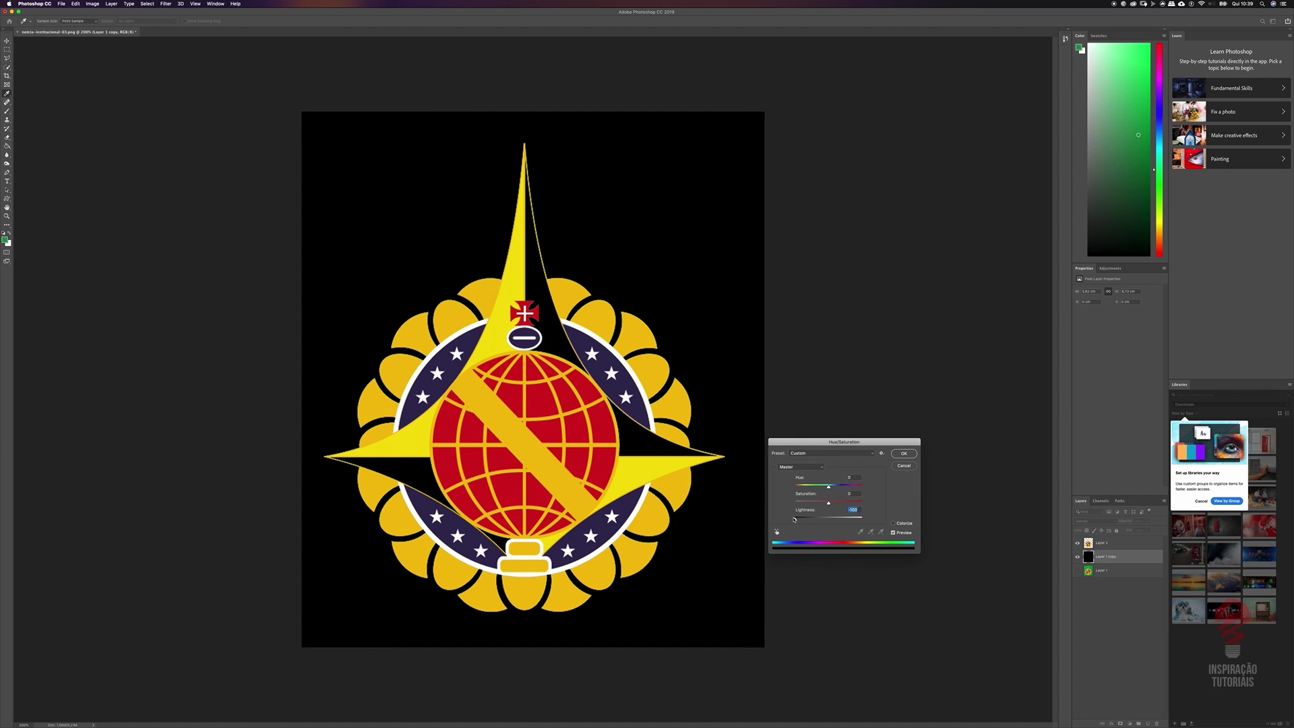
drag(794, 518, 884, 523)
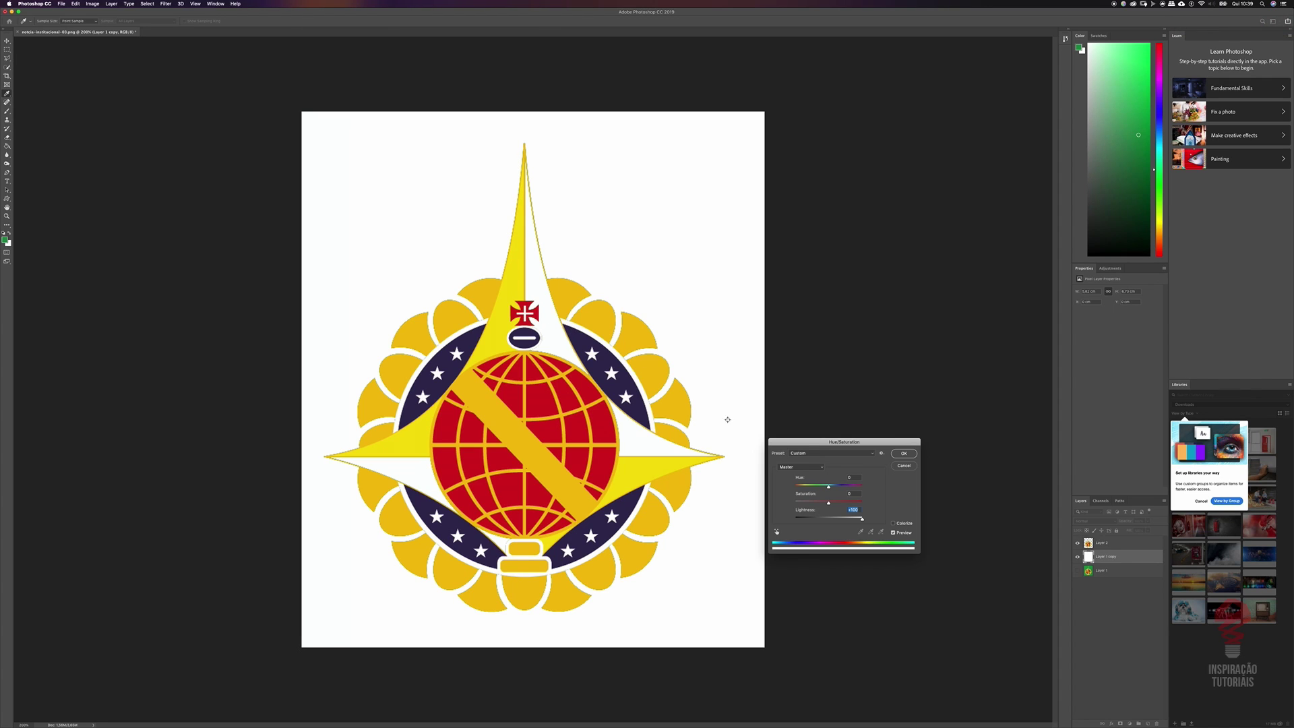
click(903, 466)
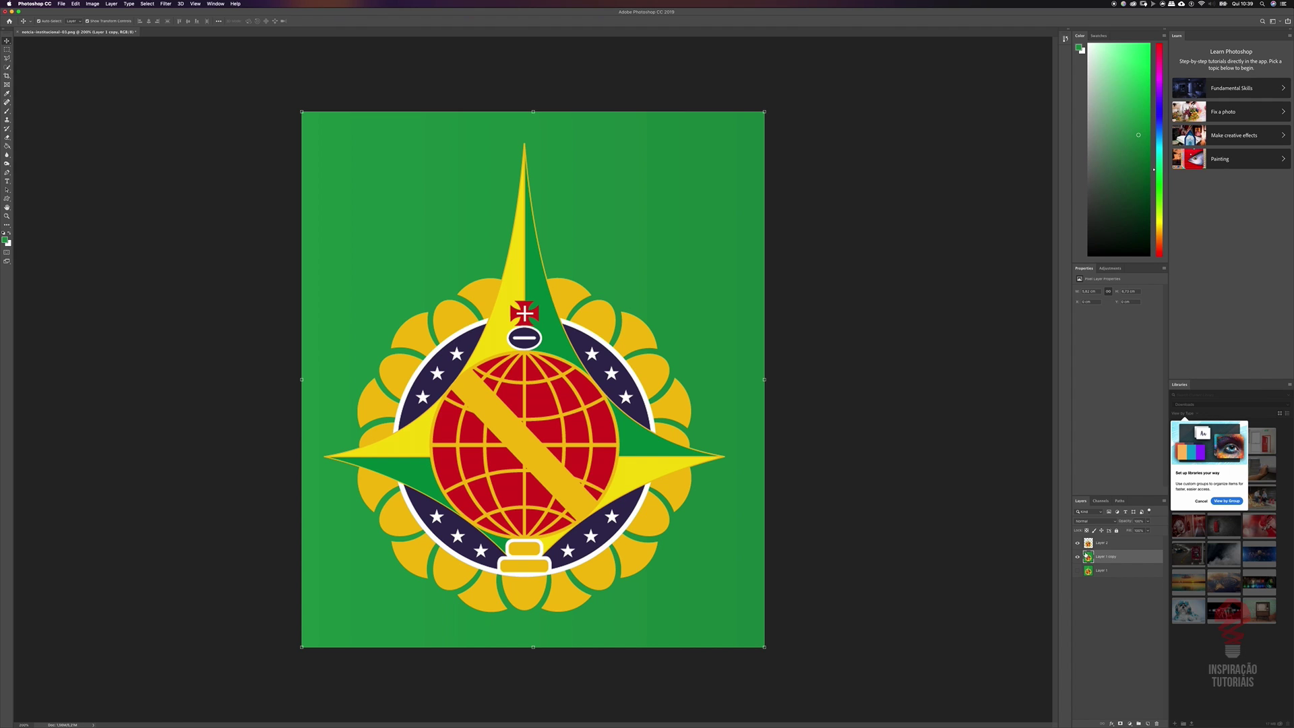
Undo the Layer 1 duplication, the copied emblem layer and the selection inversion
key(super+z)
key(super+z)
key(super+z)
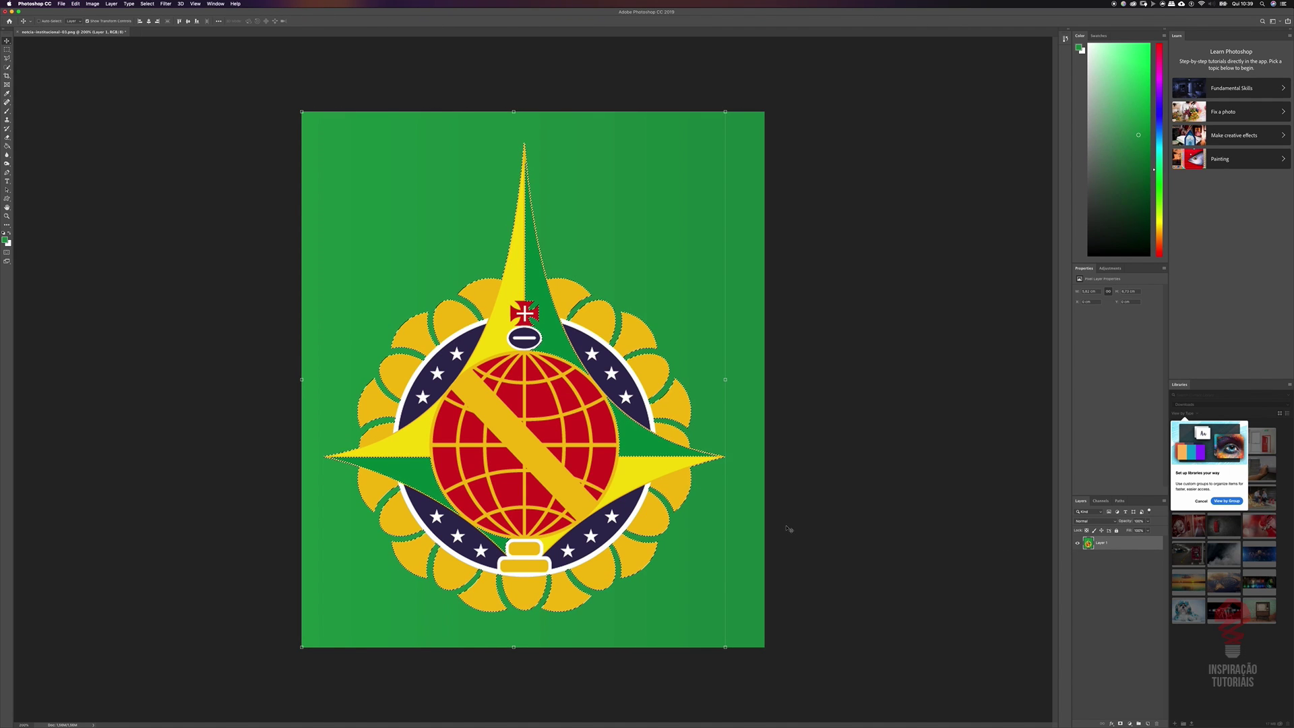
key(super+d)
key(super+z)
click(6, 50)
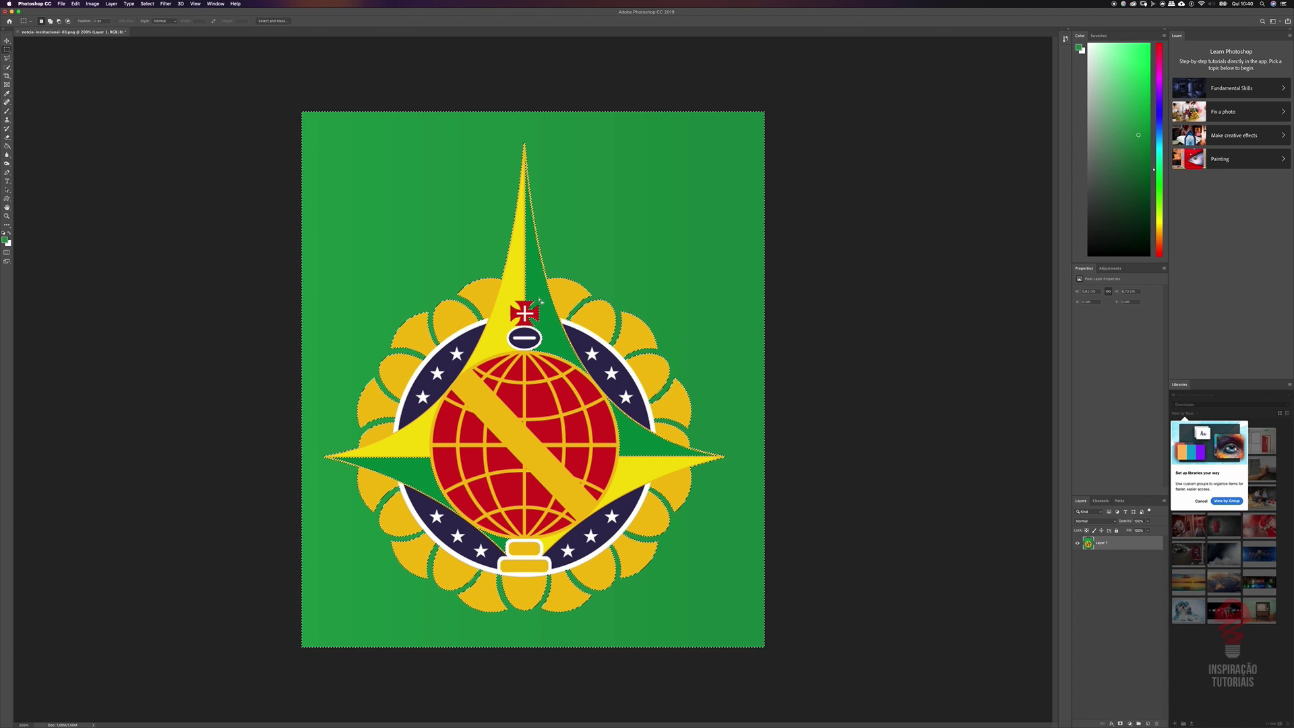
Open Select and Mask for the green selection, invert it and preview it with the On White view
key(alt+super+r)
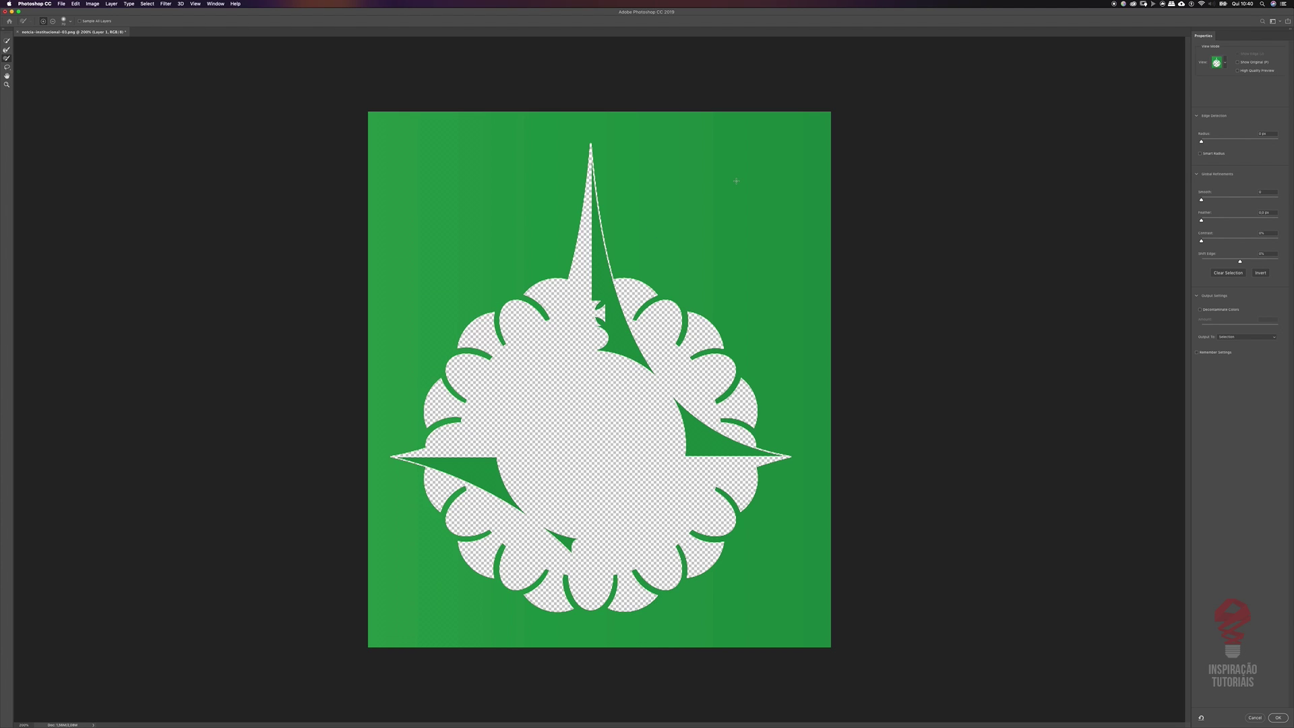
click(1260, 273)
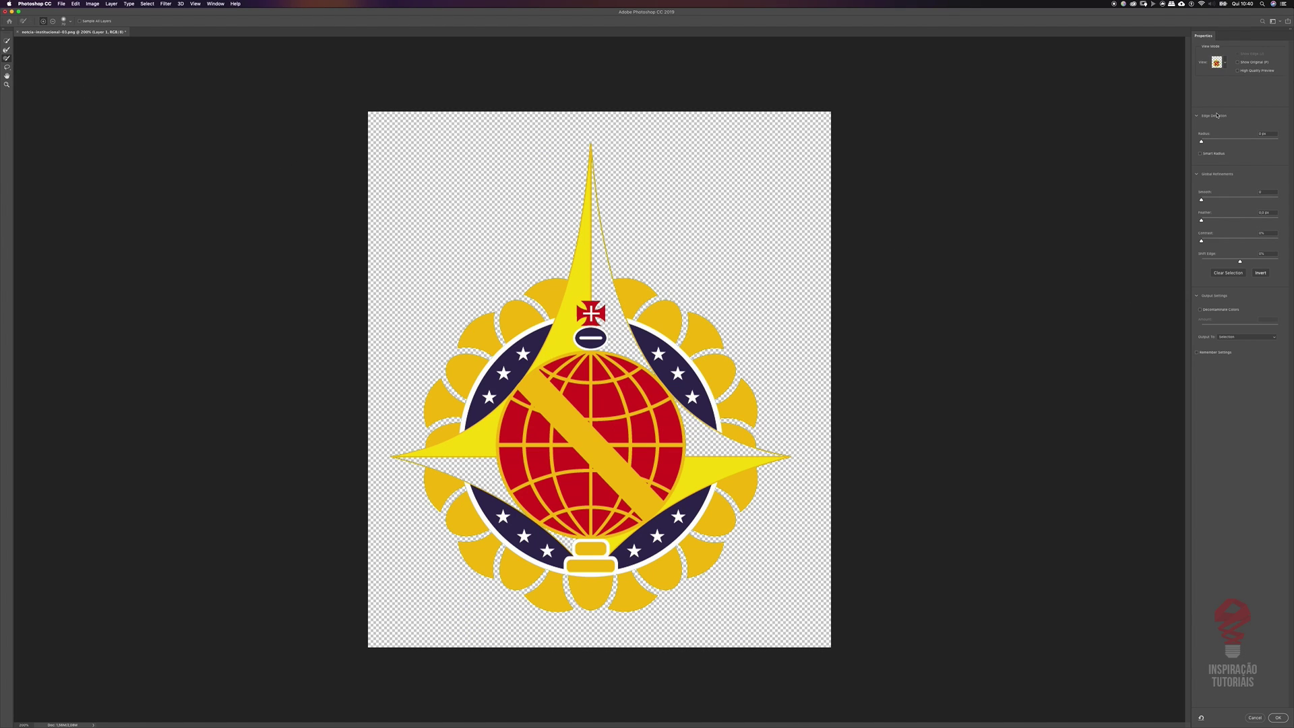
click(1224, 62)
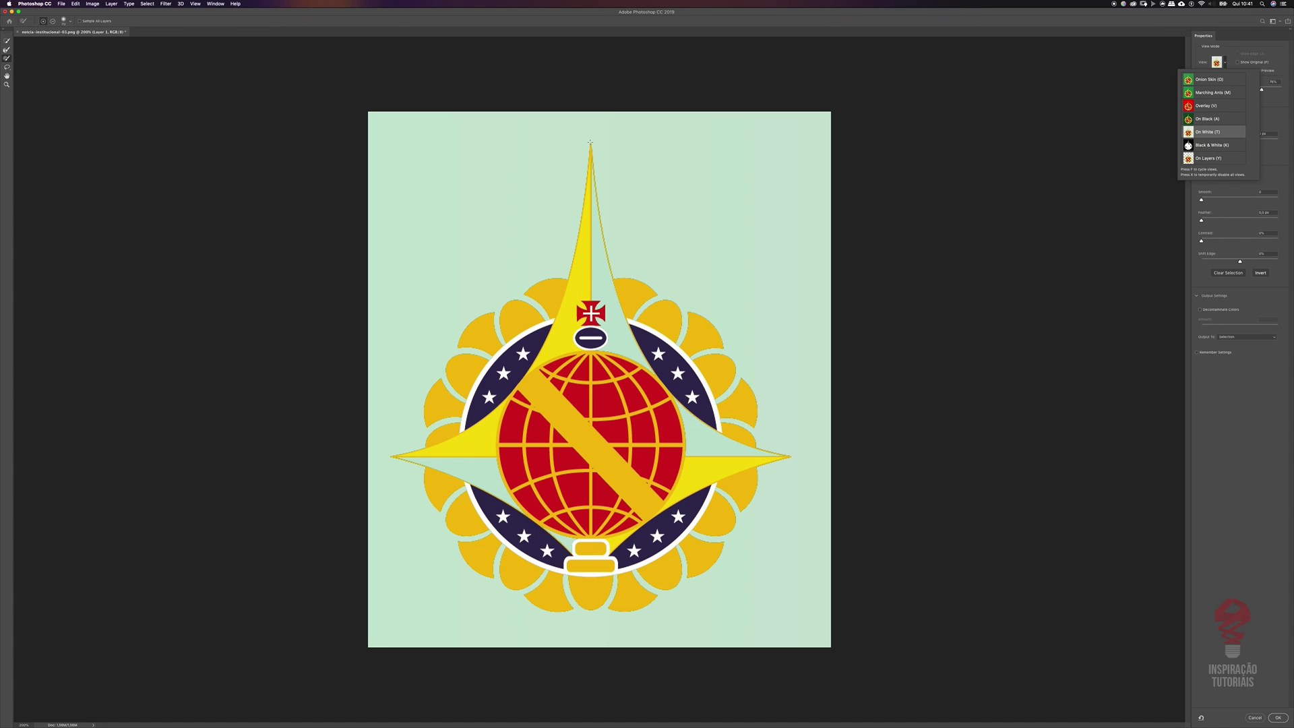
click(1122, 74)
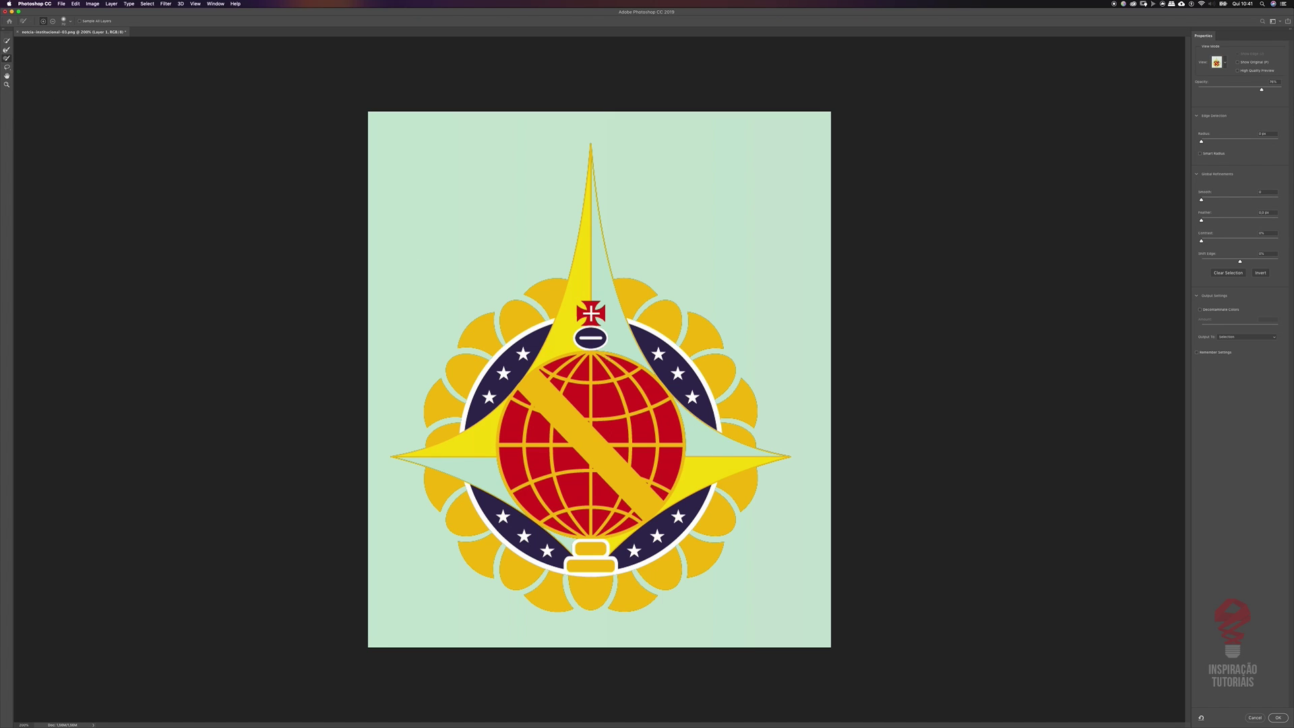
Brush the green area beside the red cross in the star's upper arm back into the selection
mouse_move(634, 357)
mouse_down()
mouse_move(607, 323)
mouse_move(614, 311)
mouse_move(637, 350)
mouse_move(622, 365)
mouse_move(649, 369)
mouse_up()
drag(760, 228, 787, 215)
key(super+z)
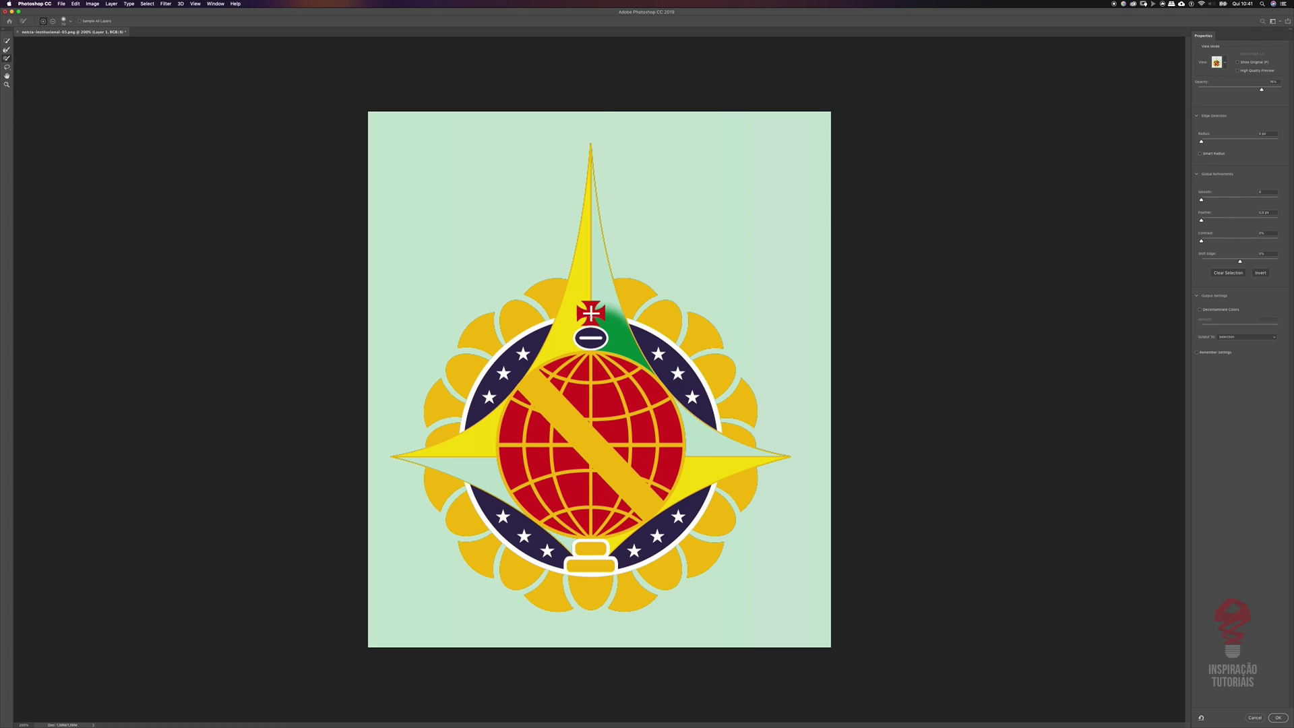
drag(610, 310, 601, 278)
Reduce the brush size and set its hardness to about 17%, undoing the test dab on the background
right_click(608, 408)
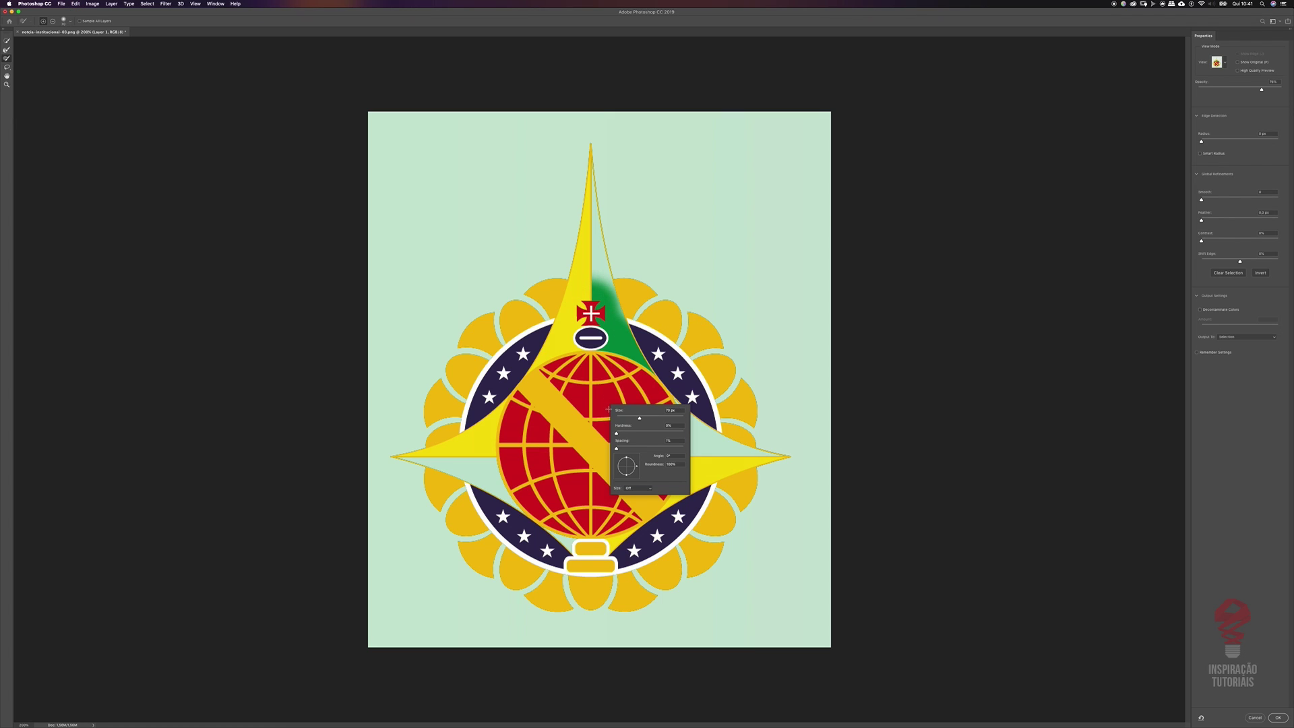
mouse_move(639, 411)
mouse_down()
mouse_move(660, 412)
mouse_move(636, 418)
mouse_up()
mouse_move(621, 435)
mouse_down()
mouse_move(687, 437)
mouse_move(625, 421)
mouse_up()
click(739, 191)
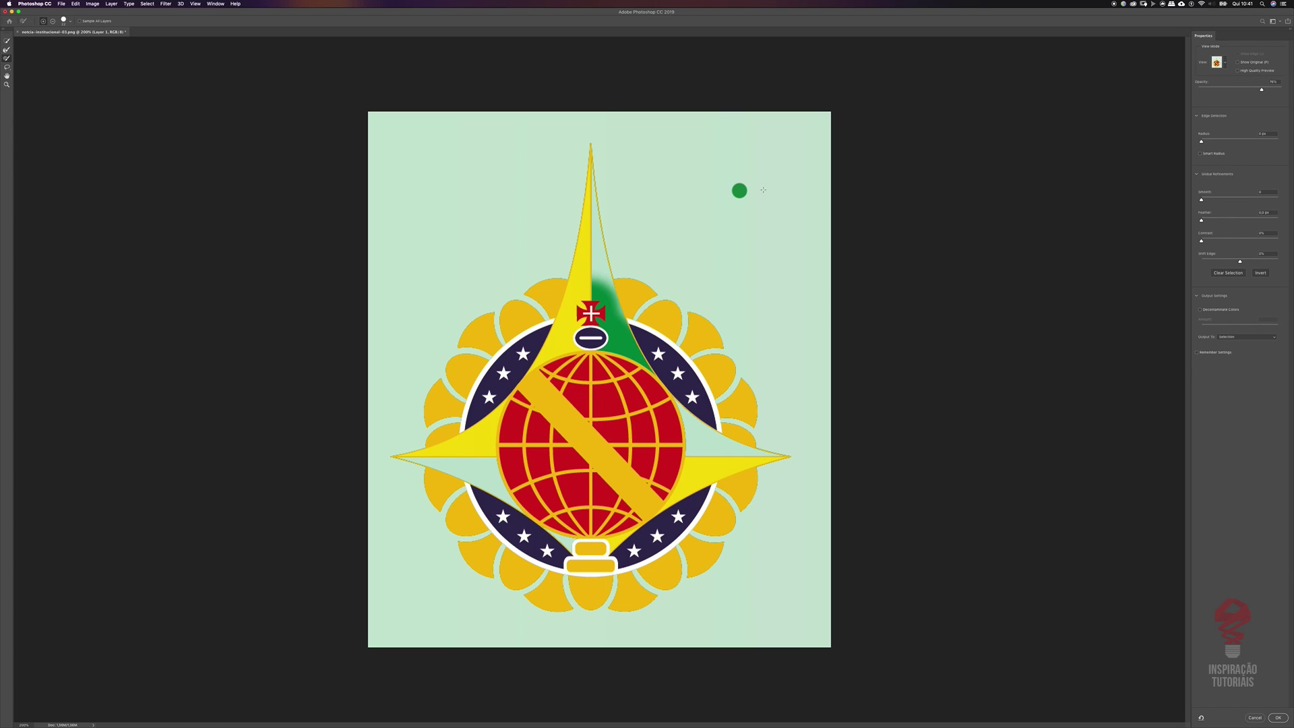
key(super+z)
right_click(610, 323)
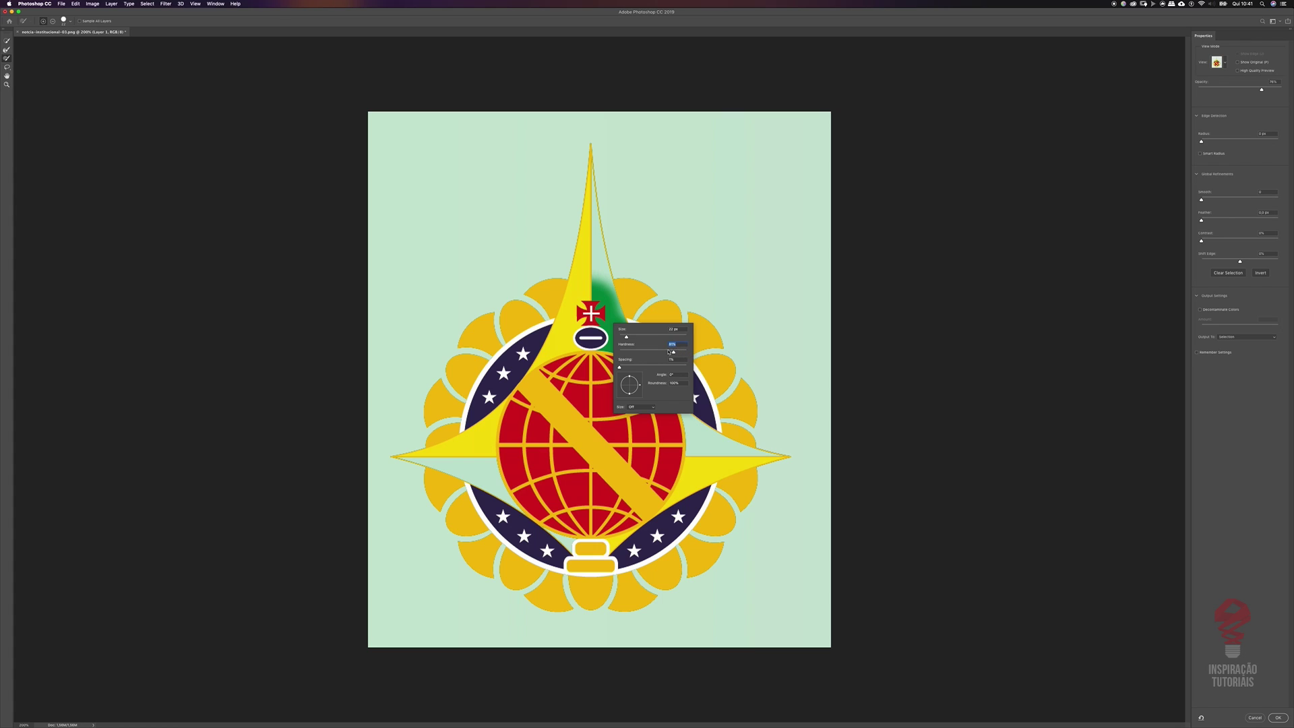
mouse_move(668, 352)
mouse_down()
mouse_move(624, 354)
mouse_move(628, 339)
mouse_up()
Paint the green just above the red cross into the selection, reducing the brush size near the outline
click(591, 289)
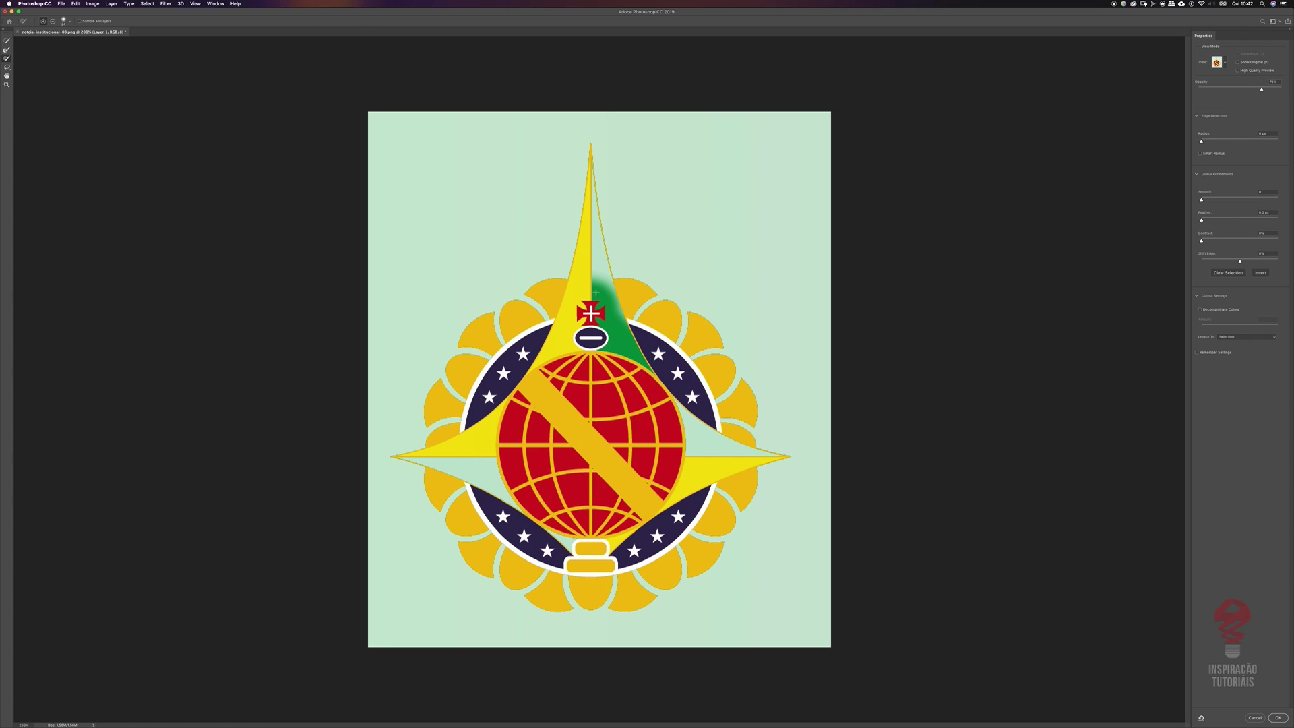
mouse_move(596, 283)
mouse_down()
mouse_move(595, 252)
mouse_move(620, 318)
mouse_move(604, 275)
mouse_up()
key(super+equal)
key(super+equal)
key(super+equal)
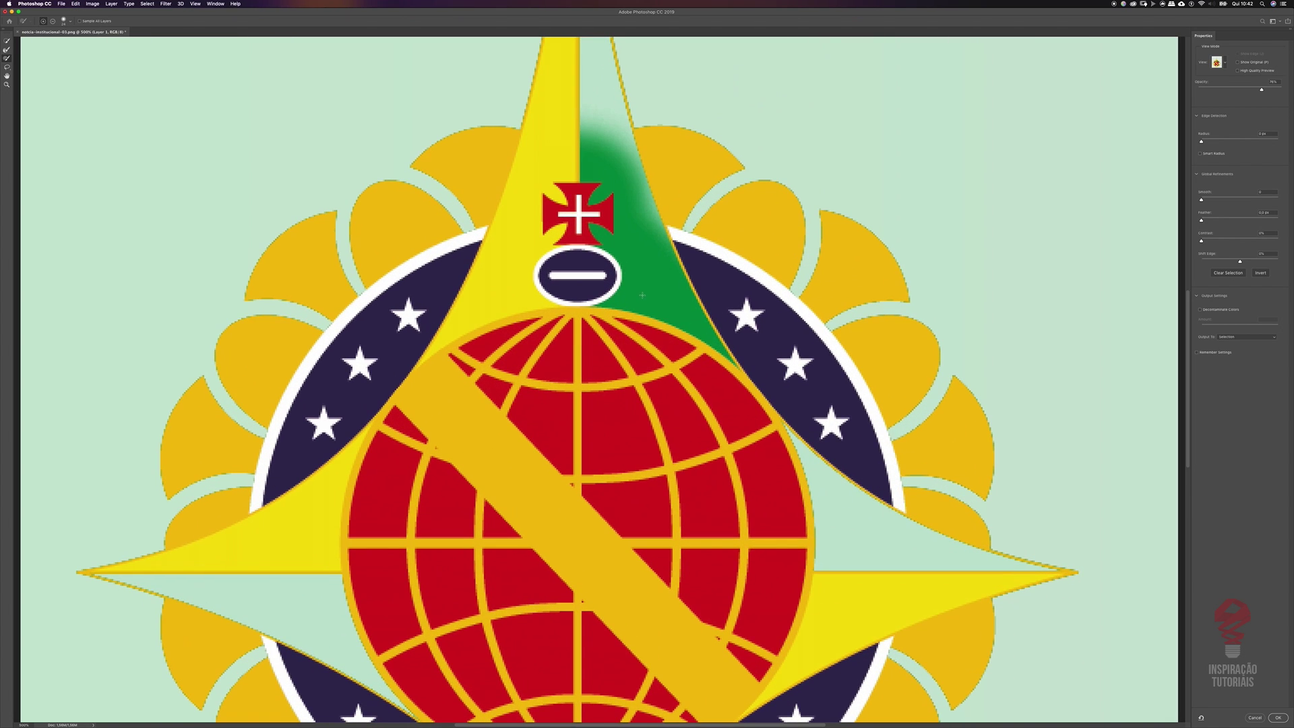
scroll(638, 264, up, 2)
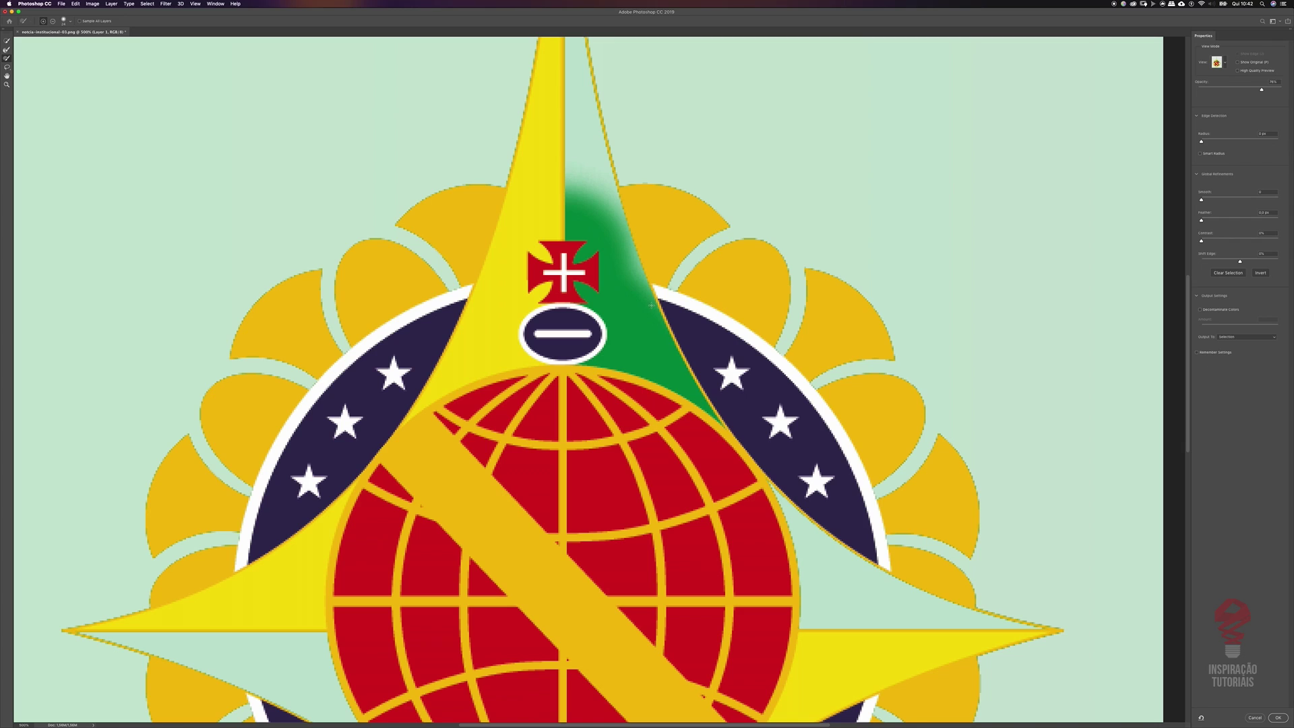
mouse_move(641, 299)
mouse_down()
mouse_move(623, 237)
mouse_move(638, 231)
mouse_move(620, 232)
mouse_move(642, 230)
mouse_move(616, 217)
mouse_move(570, 231)
mouse_up()
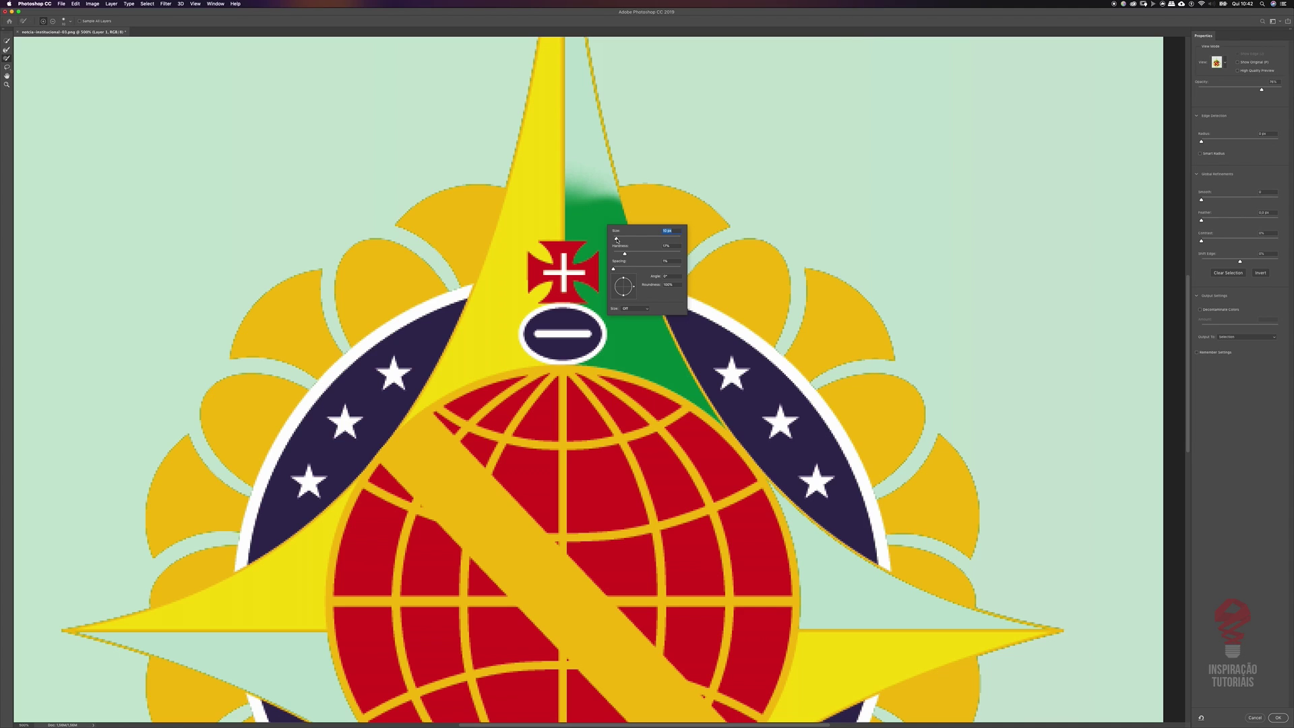
mouse_move(575, 210)
mouse_down()
mouse_move(568, 143)
mouse_move(588, 189)
mouse_move(578, 149)
mouse_move(612, 199)
mouse_up()
scroll(612, 186, up, 5)
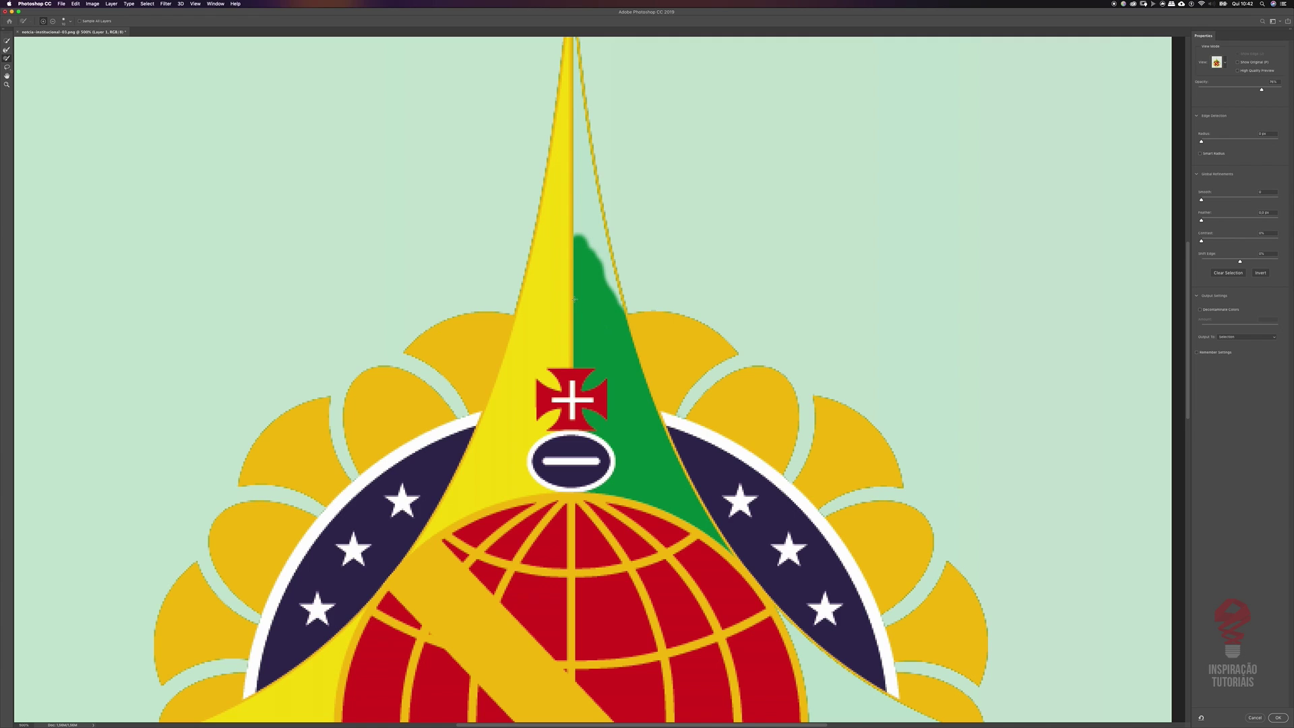
With a finer brush, extend the selected green up the star's upper arm along its yellow centre edge
scroll(599, 379, up, 5)
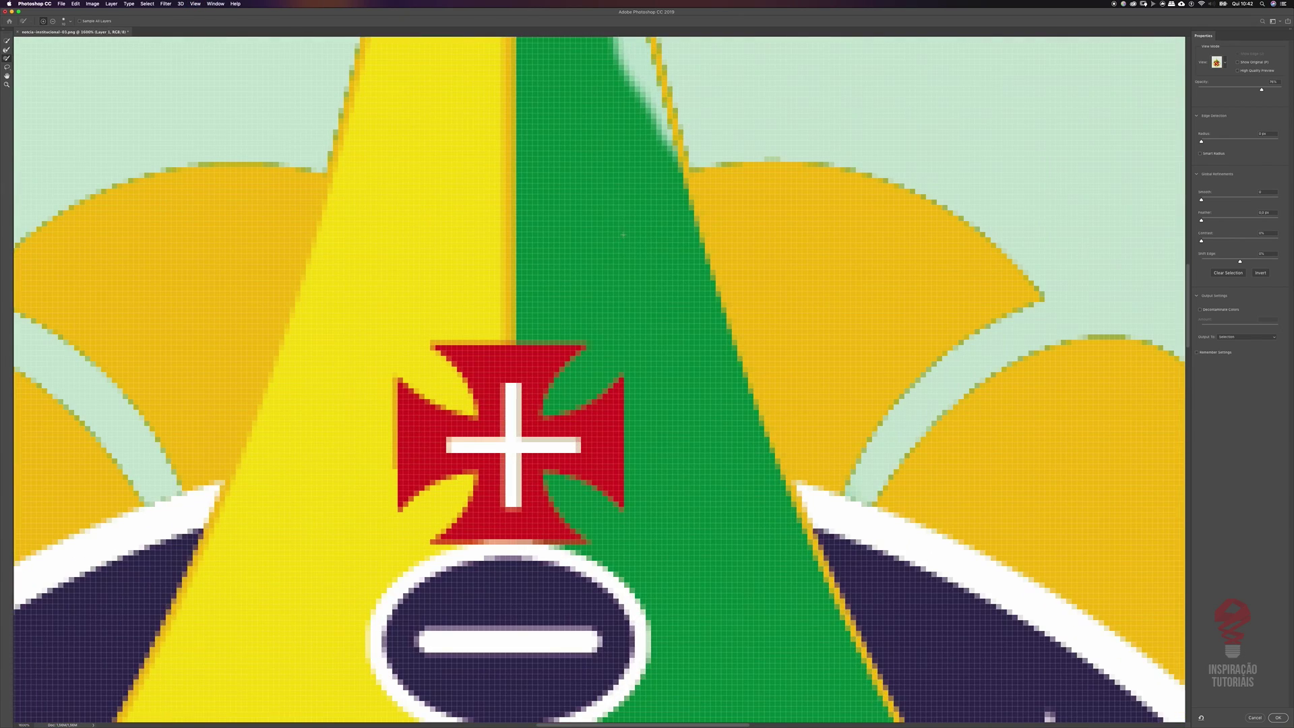
right_click(623, 234)
drag(636, 249, 634, 250)
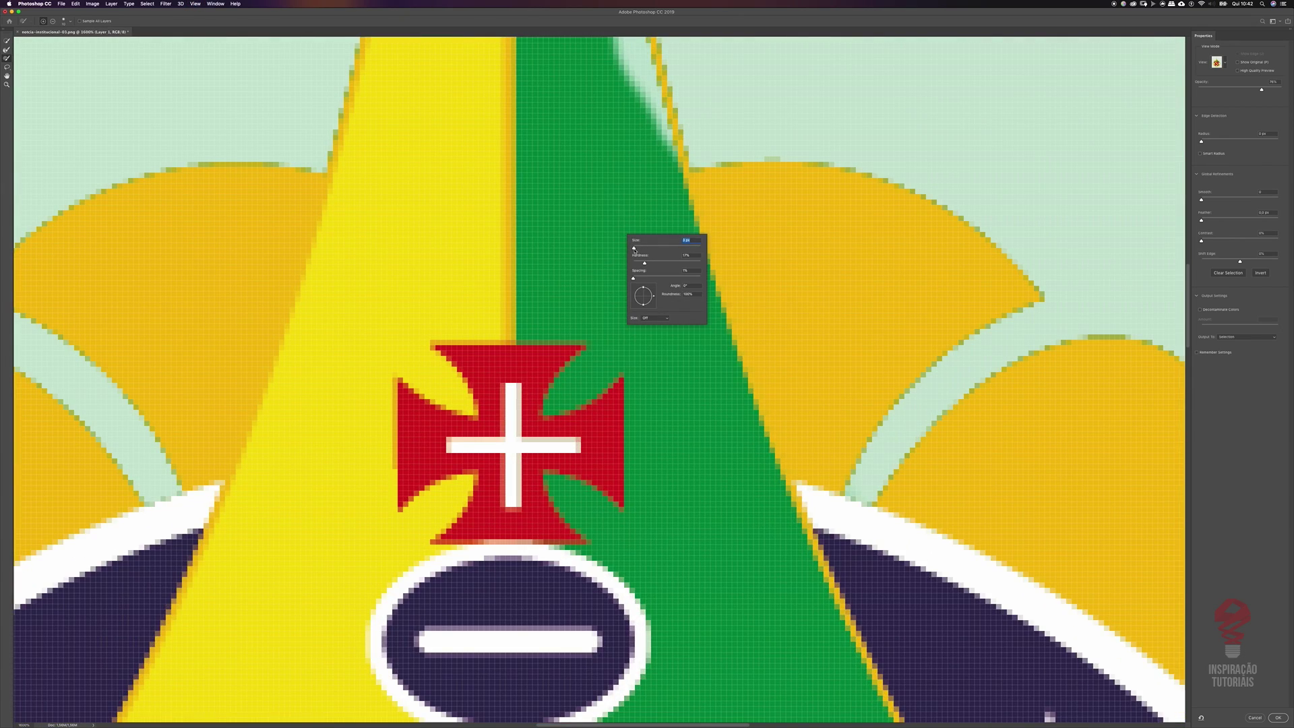
click(591, 209)
click(714, 217)
key(Return)
scroll(607, 283, up, 10)
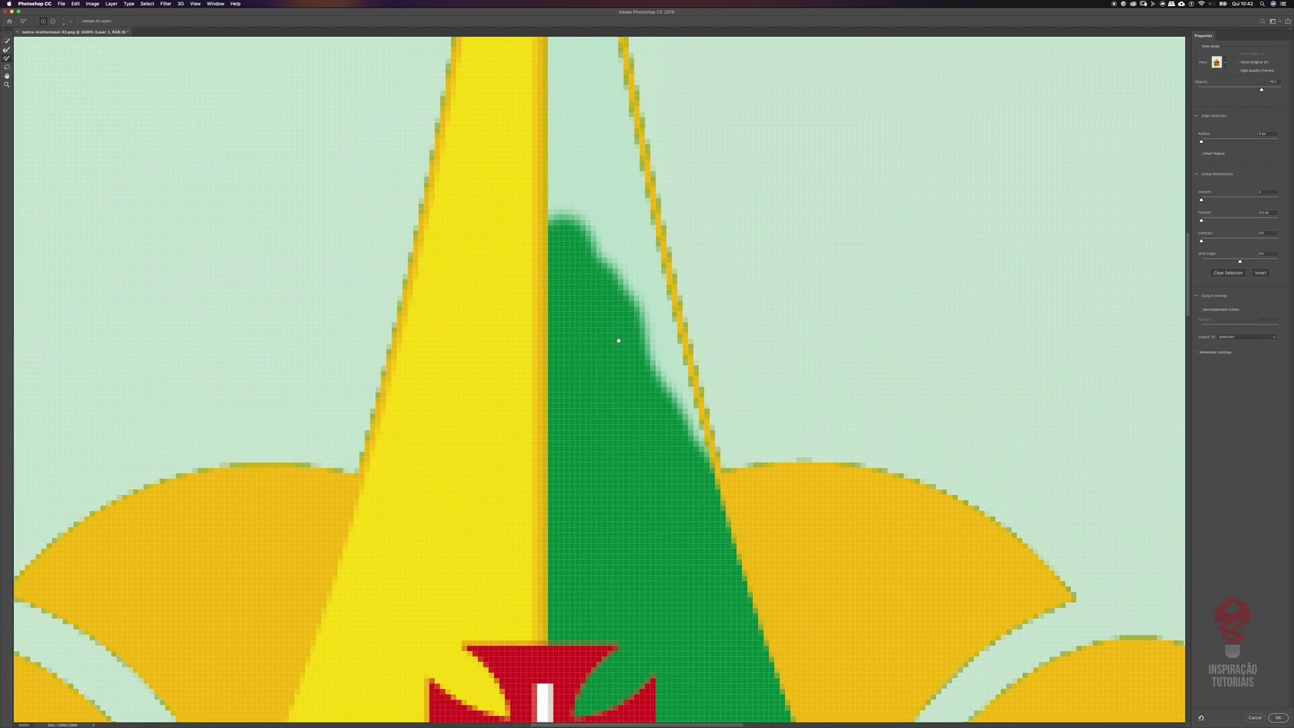
mouse_move(560, 465)
mouse_down()
mouse_move(561, 151)
mouse_move(564, 458)
mouse_move(566, 364)
mouse_move(596, 499)
mouse_move(559, 175)
mouse_up()
right_click(637, 494)
key(Return)
mouse_move(627, 607)
mouse_down()
mouse_move(599, 499)
mouse_move(646, 549)
mouse_move(670, 647)
mouse_up()
mouse_move(553, 327)
mouse_down()
mouse_move(577, 519)
mouse_move(590, 438)
mouse_move(576, 317)
mouse_move(537, 262)
mouse_up()
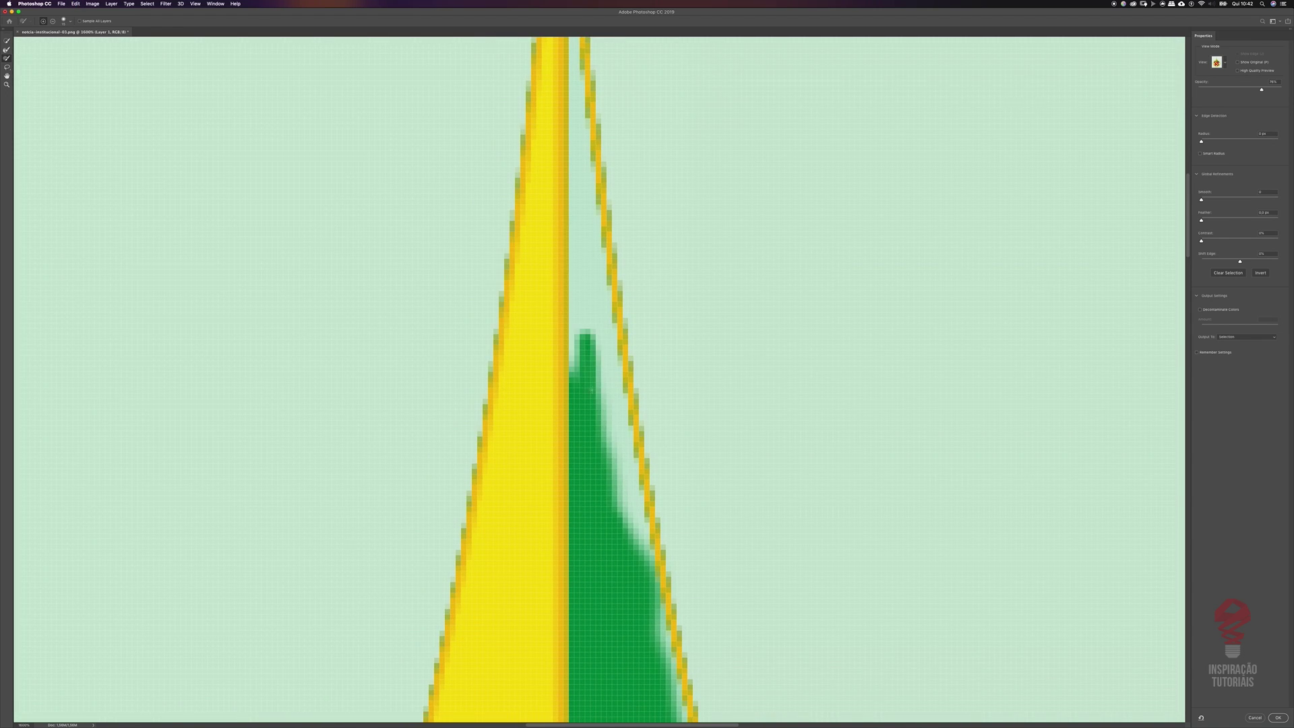
Adjust the brush size and add the narrow green sliver up to the tip of the upper arm to the selection
right_click(605, 439)
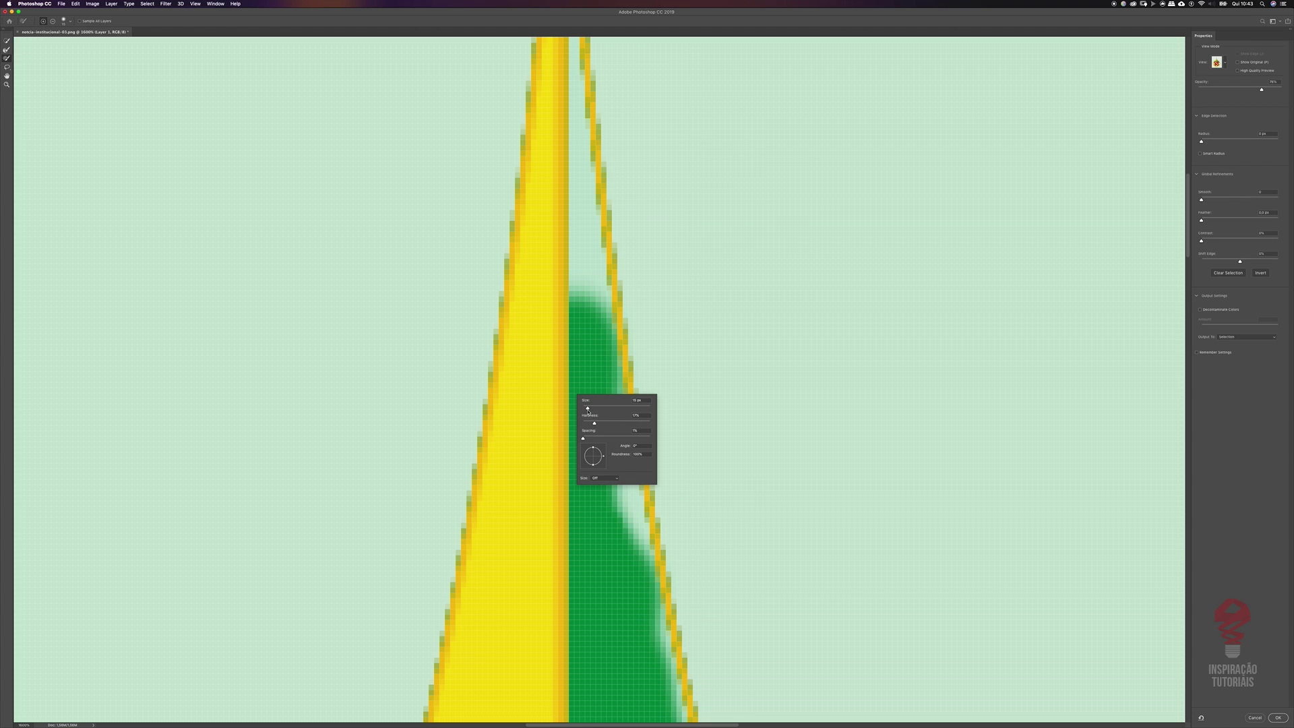
mouse_move(573, 291)
mouse_down()
mouse_move(557, 157)
mouse_move(555, 373)
mouse_up()
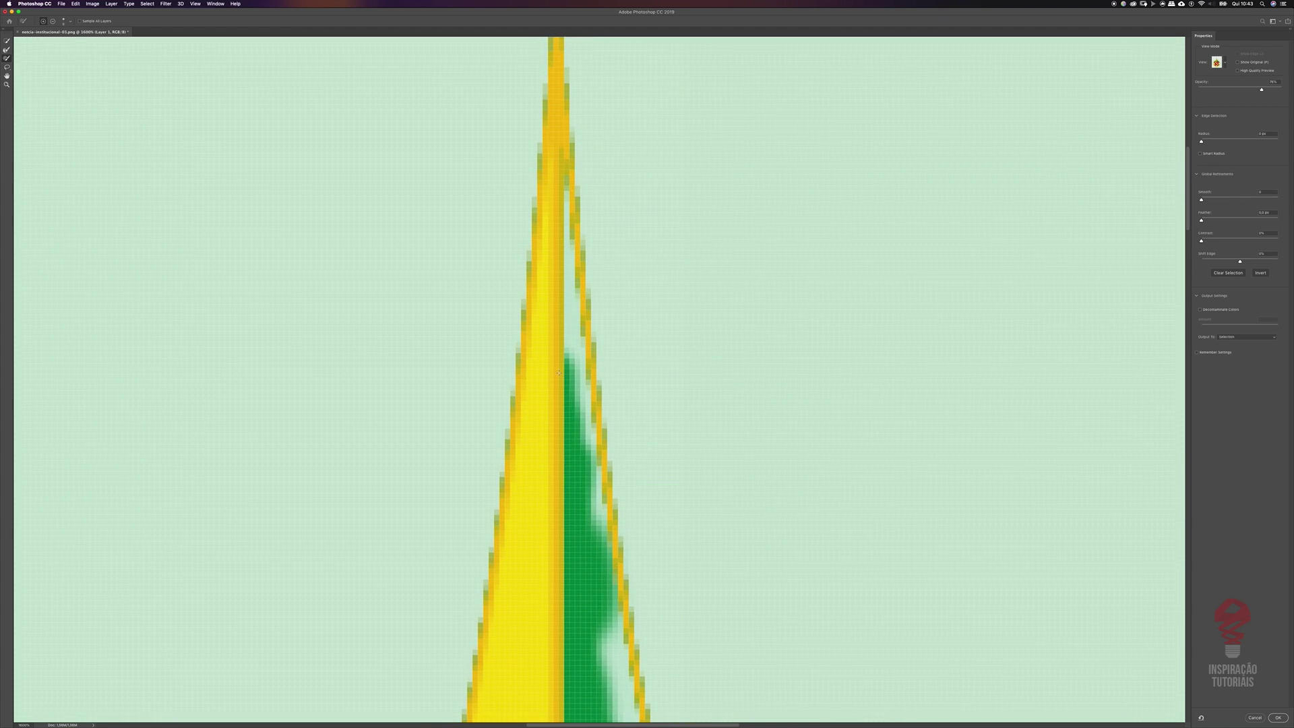
mouse_move(569, 376)
mouse_down()
mouse_move(587, 358)
mouse_move(653, 377)
mouse_move(770, 358)
mouse_move(355, 404)
mouse_move(543, 326)
mouse_move(714, 424)
mouse_move(568, 386)
mouse_move(610, 429)
mouse_move(674, 404)
mouse_move(660, 250)
mouse_up()
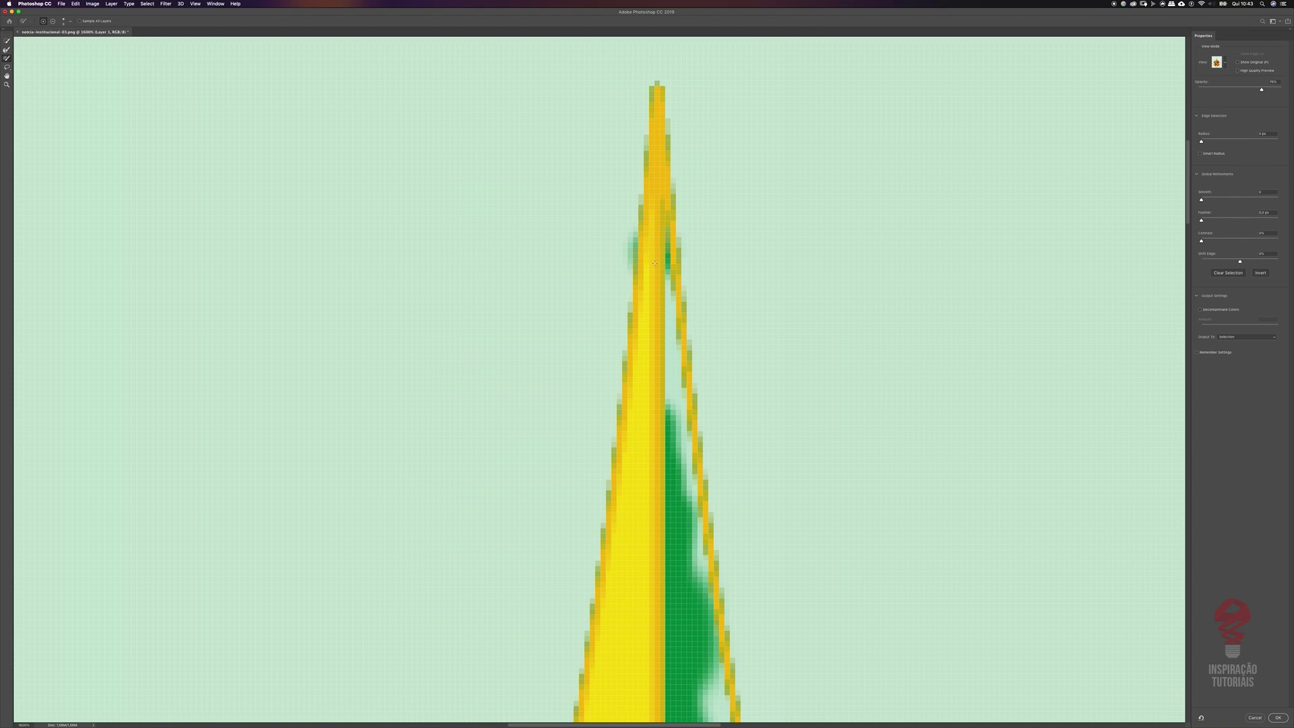
right_click(668, 299)
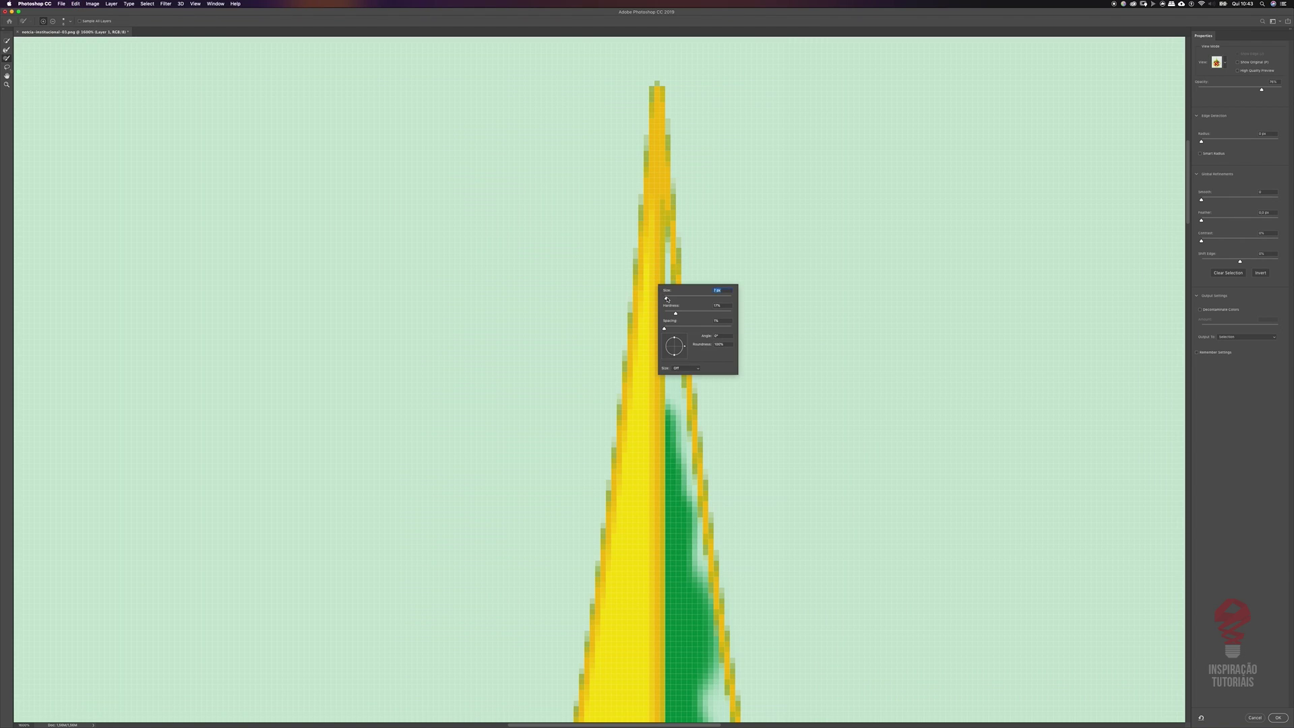
mouse_move(659, 247)
mouse_down()
mouse_move(682, 465)
mouse_move(675, 383)
mouse_up()
mouse_move(655, 258)
mouse_down()
mouse_move(676, 418)
mouse_move(660, 370)
mouse_move(672, 438)
mouse_move(666, 380)
mouse_move(677, 364)
mouse_move(688, 499)
mouse_move(676, 453)
mouse_move(691, 489)
mouse_move(685, 405)
mouse_move(698, 573)
mouse_move(682, 533)
mouse_move(696, 539)
mouse_move(682, 470)
mouse_up()
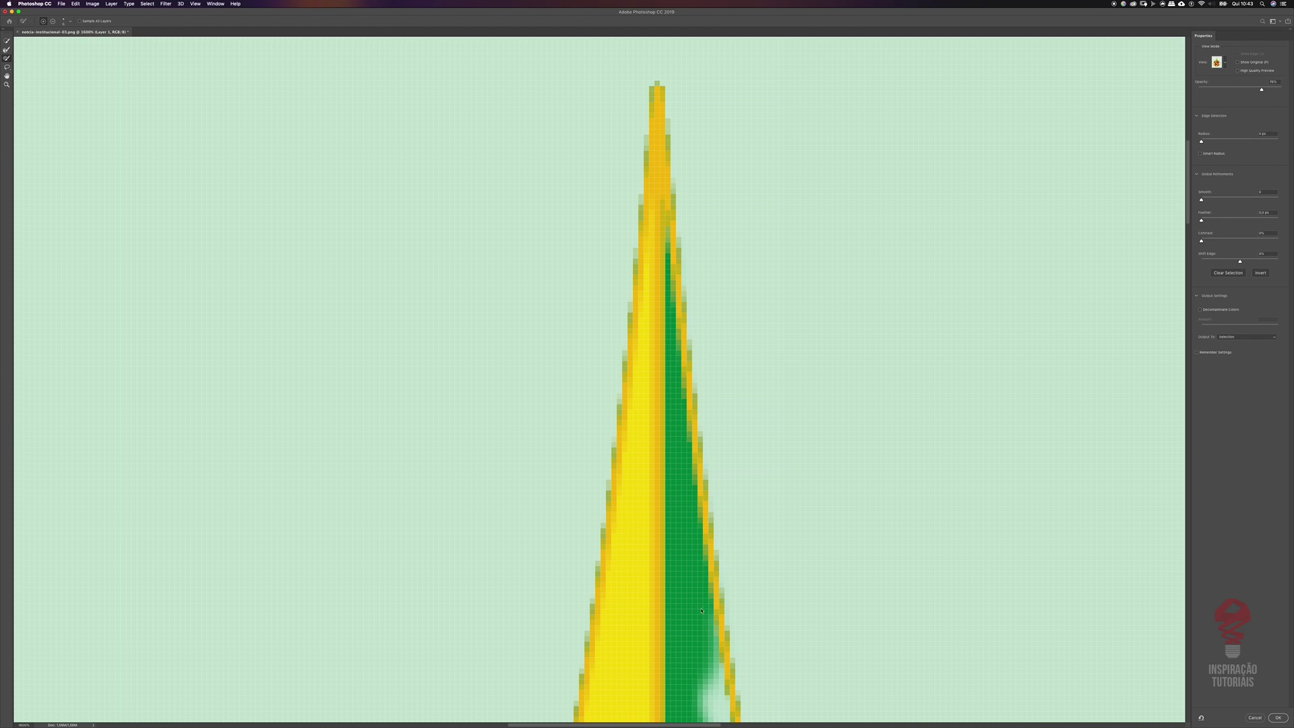
Fill the remaining gaps between the upper arm's green area and its golden outline down to the petals
scroll(692, 552, down, 5)
mouse_move(663, 484)
mouse_down()
mouse_move(674, 290)
mouse_move(687, 448)
mouse_move(706, 482)
mouse_move(701, 424)
mouse_move(726, 586)
mouse_move(727, 573)
mouse_up()
mouse_move(710, 501)
mouse_down()
mouse_move(632, 306)
mouse_move(644, 185)
mouse_up()
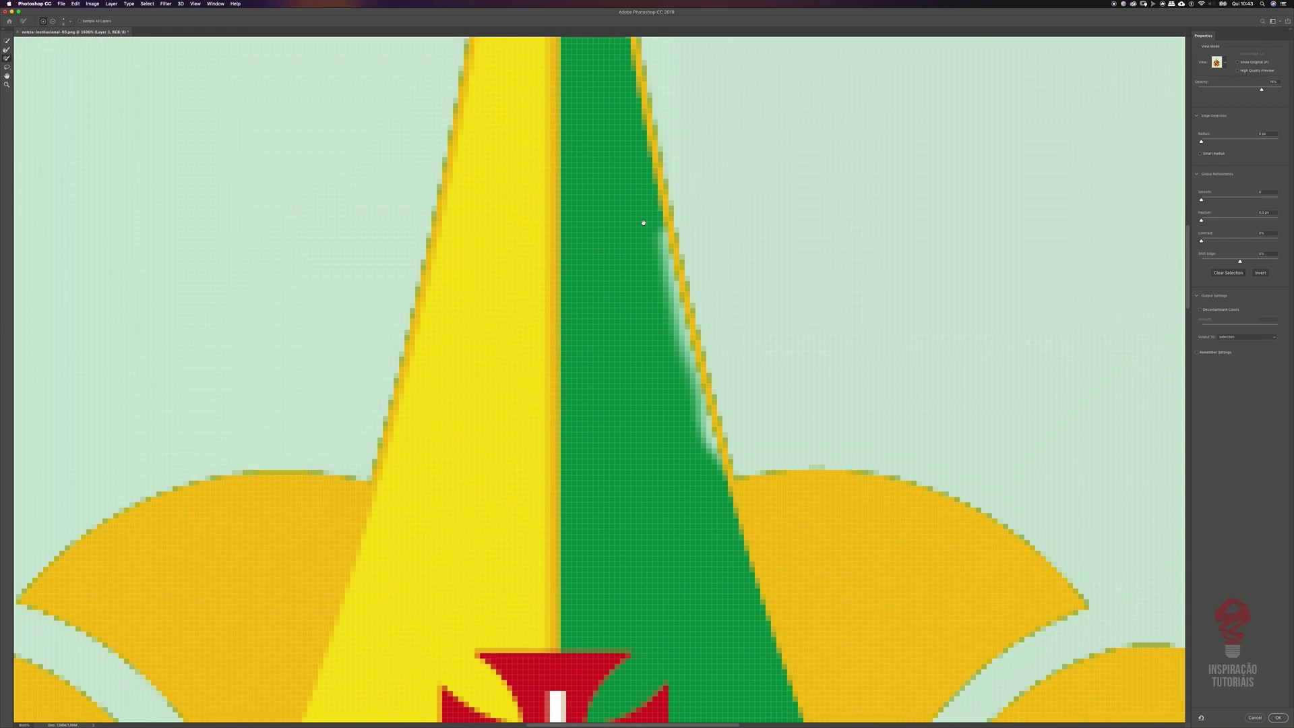
mouse_move(648, 229)
mouse_down()
mouse_move(707, 457)
mouse_move(659, 249)
mouse_move(691, 439)
mouse_up()
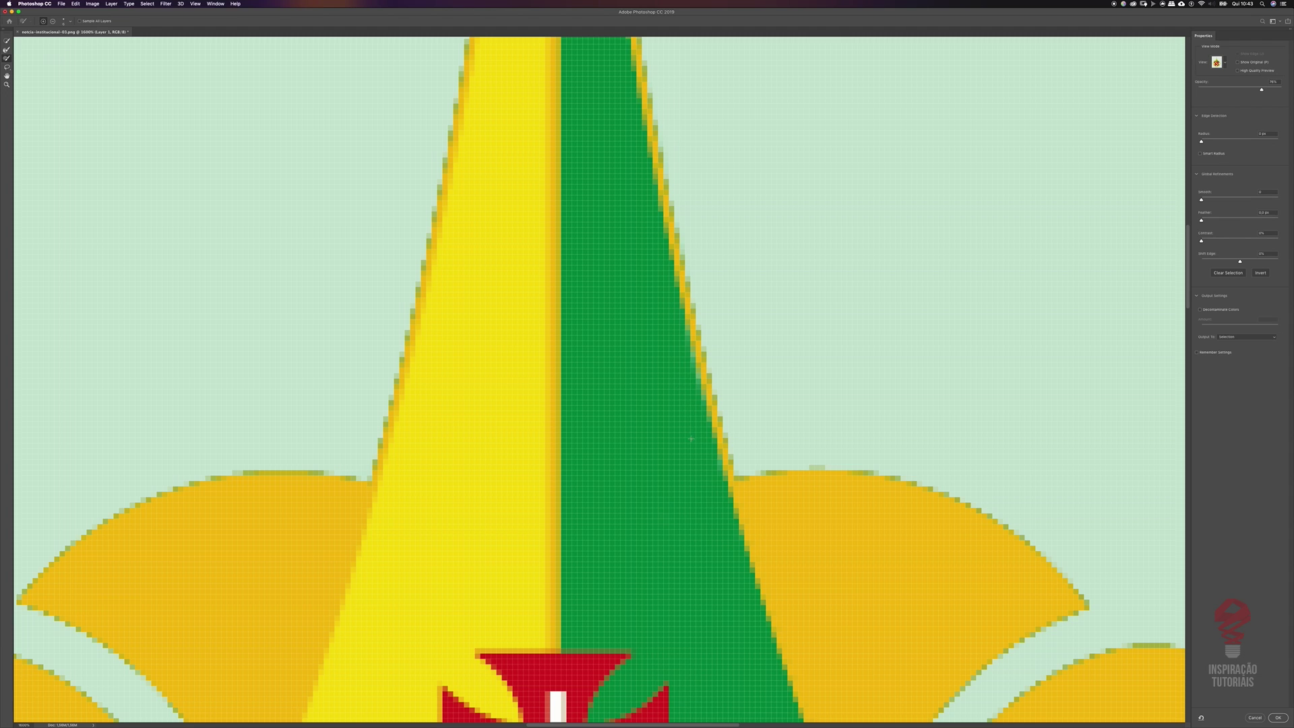
Paint the green upper half of the star's right arm into the selection, from the globe to the tip
mouse_move(670, 341)
mouse_down()
mouse_move(689, 394)
mouse_move(669, 317)
mouse_move(599, 240)
mouse_move(539, 247)
mouse_up()
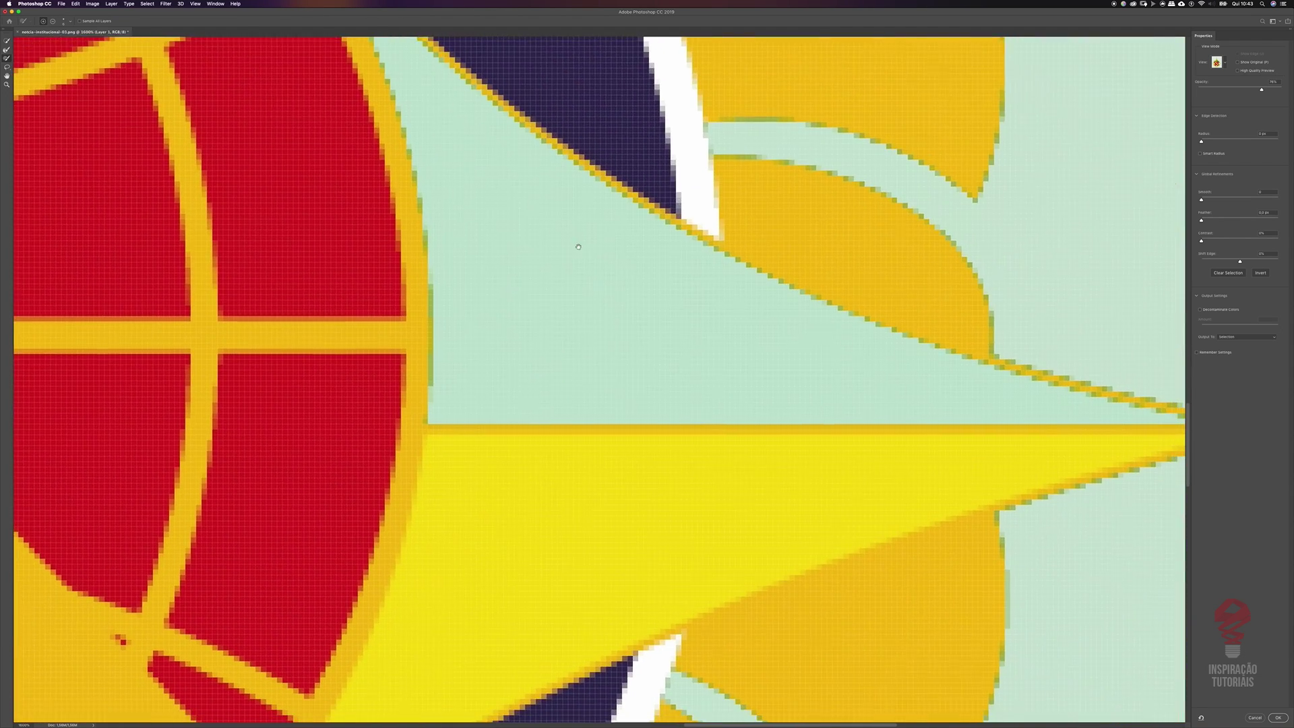
mouse_move(490, 202)
mouse_down()
mouse_move(592, 216)
mouse_move(580, 175)
mouse_move(424, 306)
mouse_move(326, 468)
mouse_move(577, 124)
mouse_move(398, 235)
mouse_move(346, 336)
mouse_move(470, 101)
mouse_move(419, 162)
mouse_move(468, 358)
mouse_move(479, 261)
mouse_move(374, 367)
mouse_move(399, 350)
mouse_move(298, 264)
mouse_up()
scroll(299, 264, down, 5)
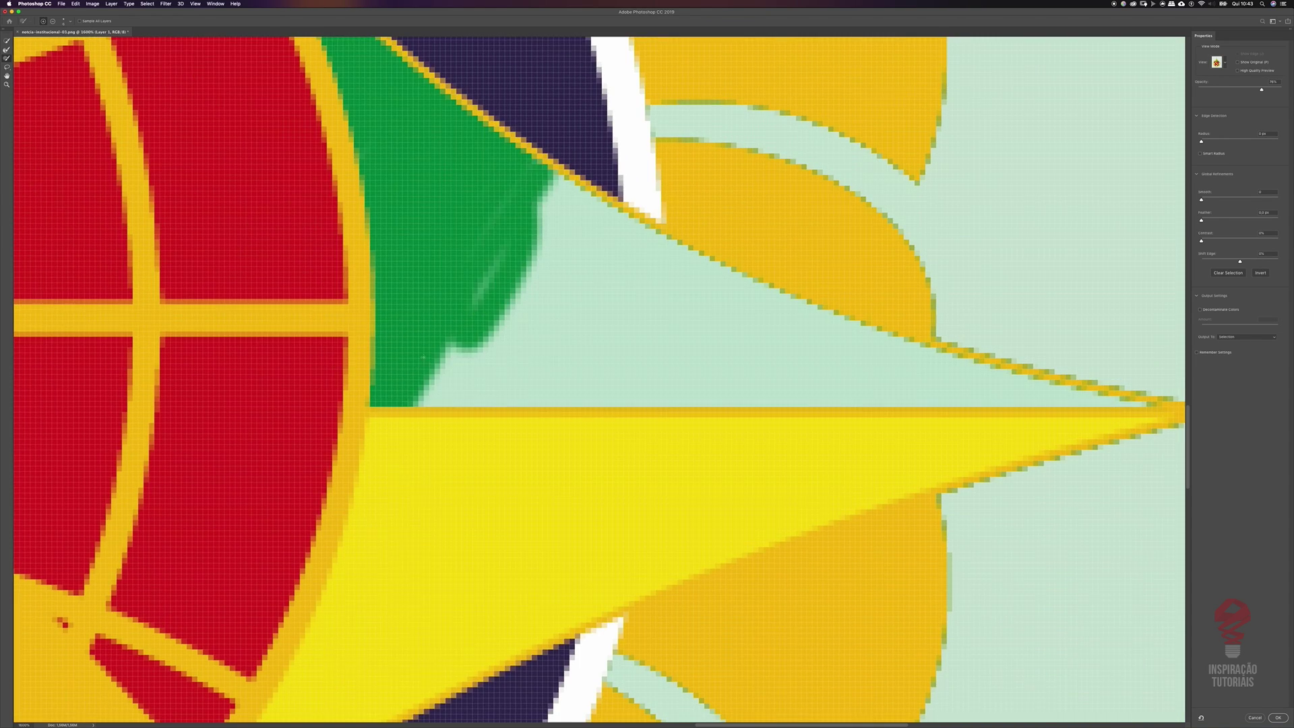
mouse_move(458, 424)
mouse_down()
mouse_move(639, 452)
mouse_move(806, 369)
mouse_move(1011, 424)
mouse_move(903, 397)
mouse_up()
drag(820, 405, 663, 420)
mouse_move(808, 404)
mouse_down()
mouse_move(922, 424)
mouse_move(801, 372)
mouse_up()
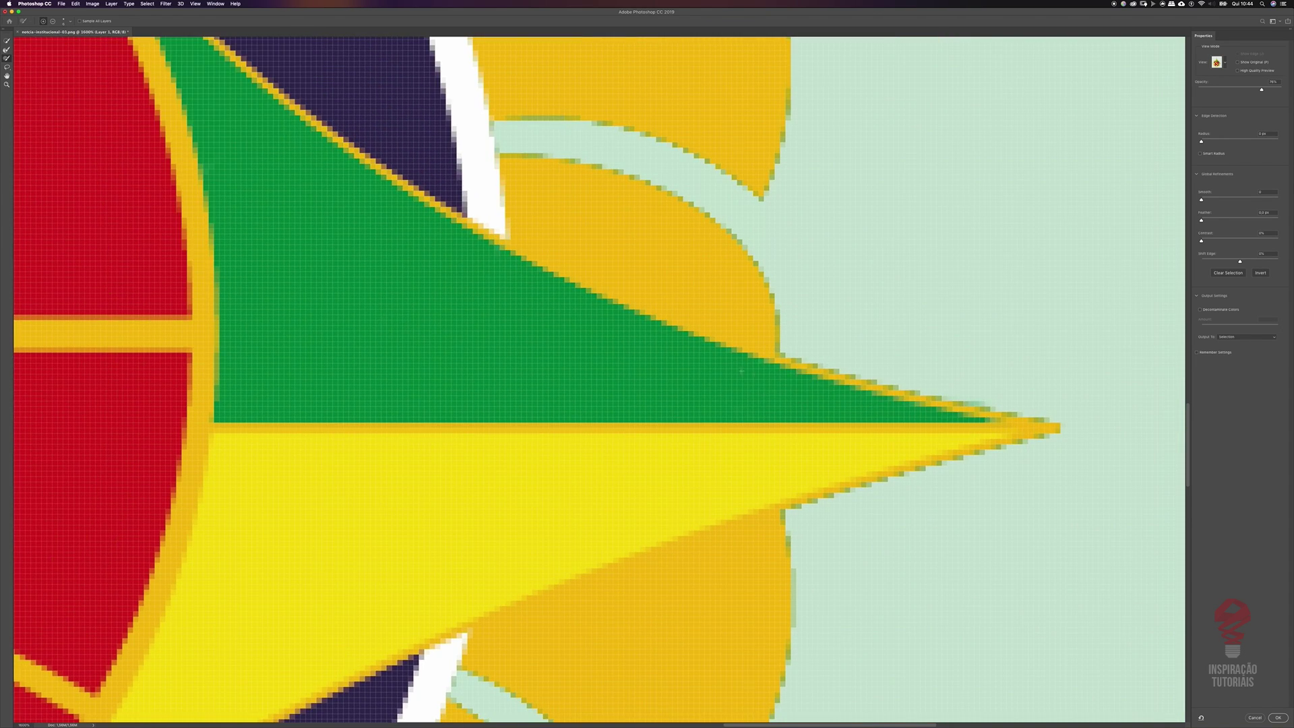
Enlarge the brush and paint the green lower half of the star's left arm into the selection
key(super+minus)
key(super+minus)
key(super+minus)
key(super+equal)
right_click(569, 450)
drag(574, 467, 581, 467)
click(445, 547)
drag(353, 535, 396, 560)
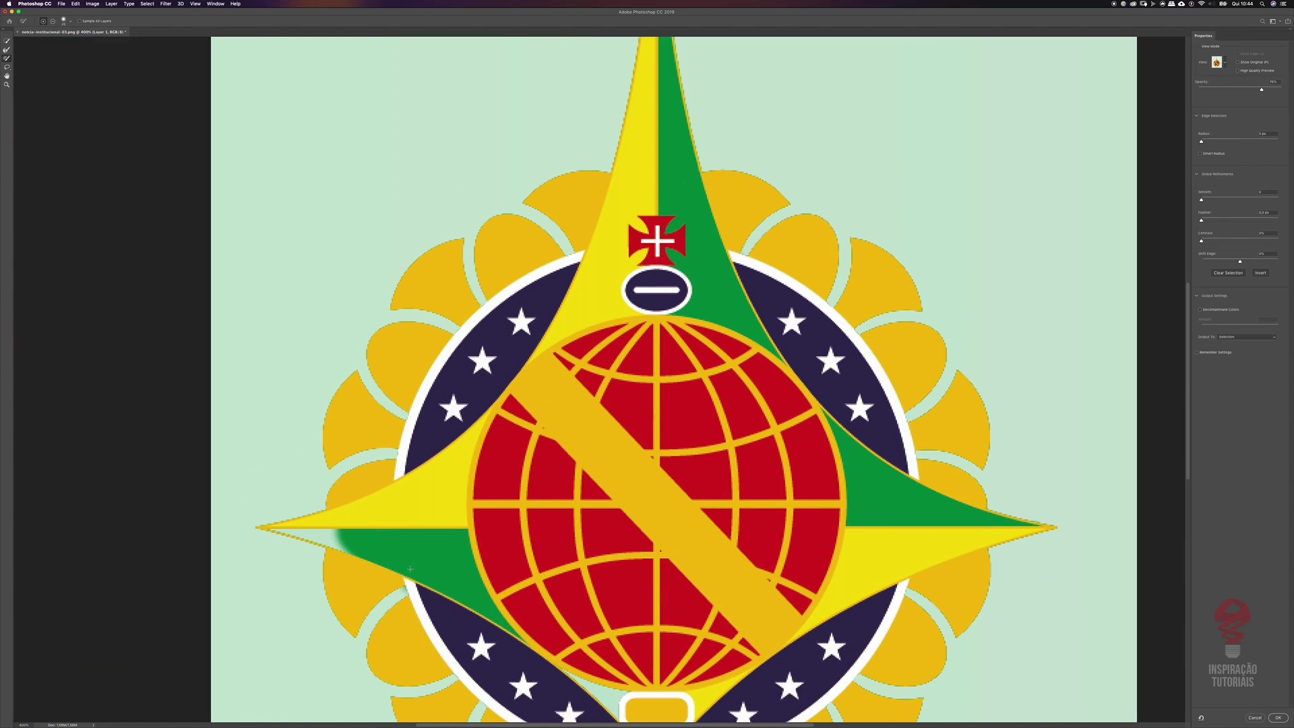
Reduce the brush size and extend the left arm's green area towards its tip, inside the golden outline
key(super+minus)
key(super+equal)
key(super+equal)
key(super+equal)
key(super+equal)
key(super+equal)
right_click(464, 571)
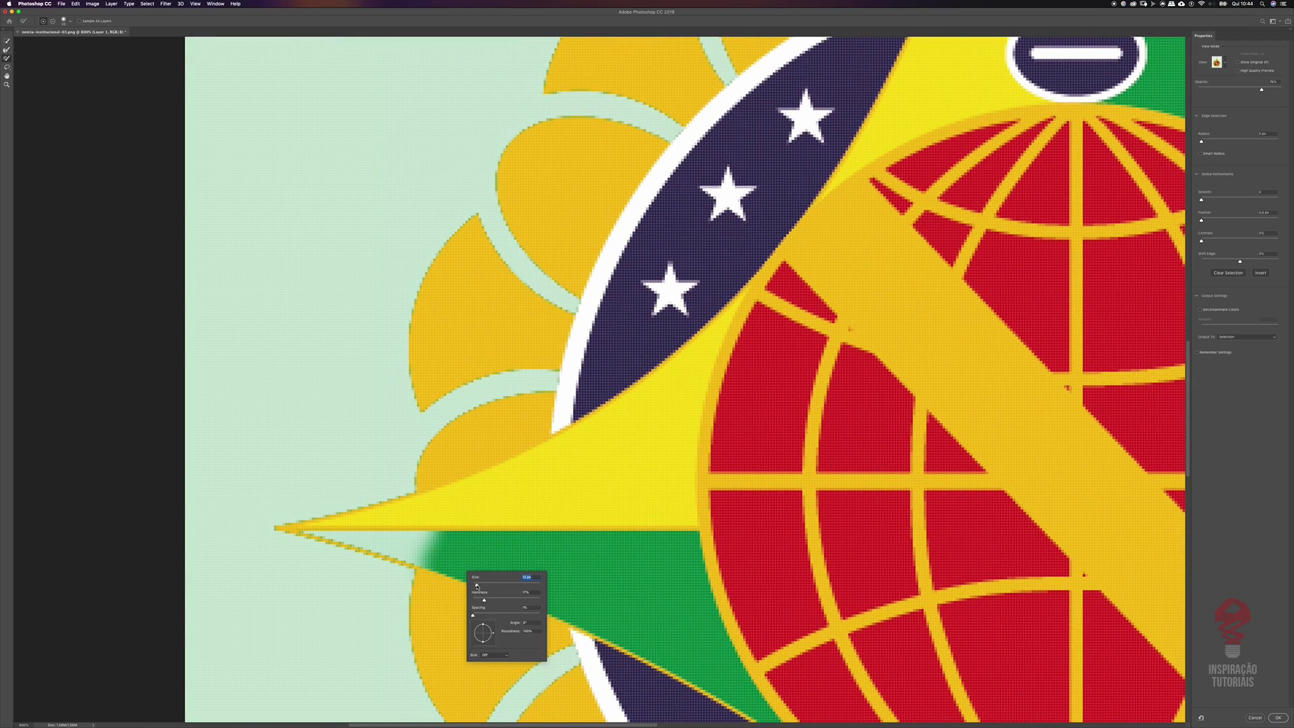
right_click(468, 542)
mouse_move(438, 543)
mouse_down()
mouse_move(358, 536)
mouse_move(427, 562)
mouse_up()
With a finer brush, add the last green sliver at the left arm's tip to the selection
key(super+equal)
key(super+equal)
key(super+equal)
right_click(559, 427)
mouse_move(531, 429)
mouse_down()
mouse_move(382, 410)
mouse_move(635, 485)
mouse_up()
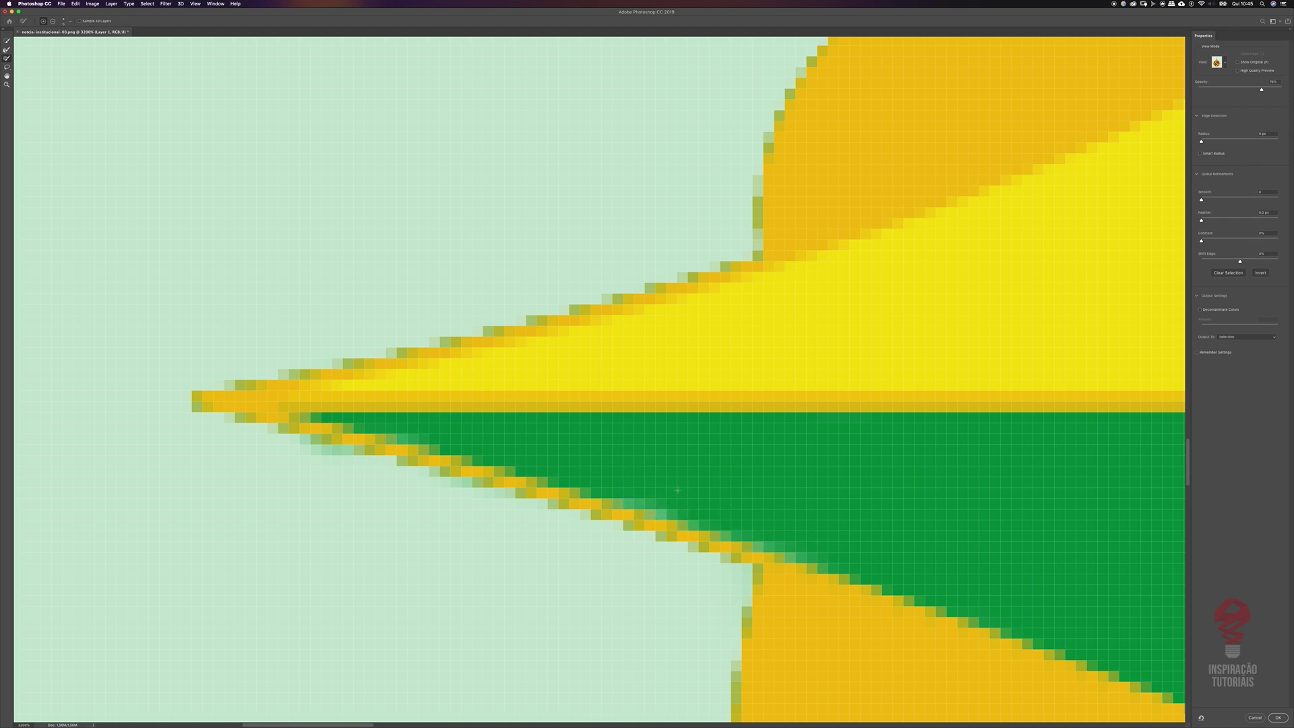
Check the left arm's painted tip and the complete emblem in the selection preview
key(super+minus)
key(super+minus)
key(super+minus)
key(super+minus)
key(super+minus)
key(super+minus)
key(super+minus)
key(super+minus)
key(super+minus)
key(super+minus)
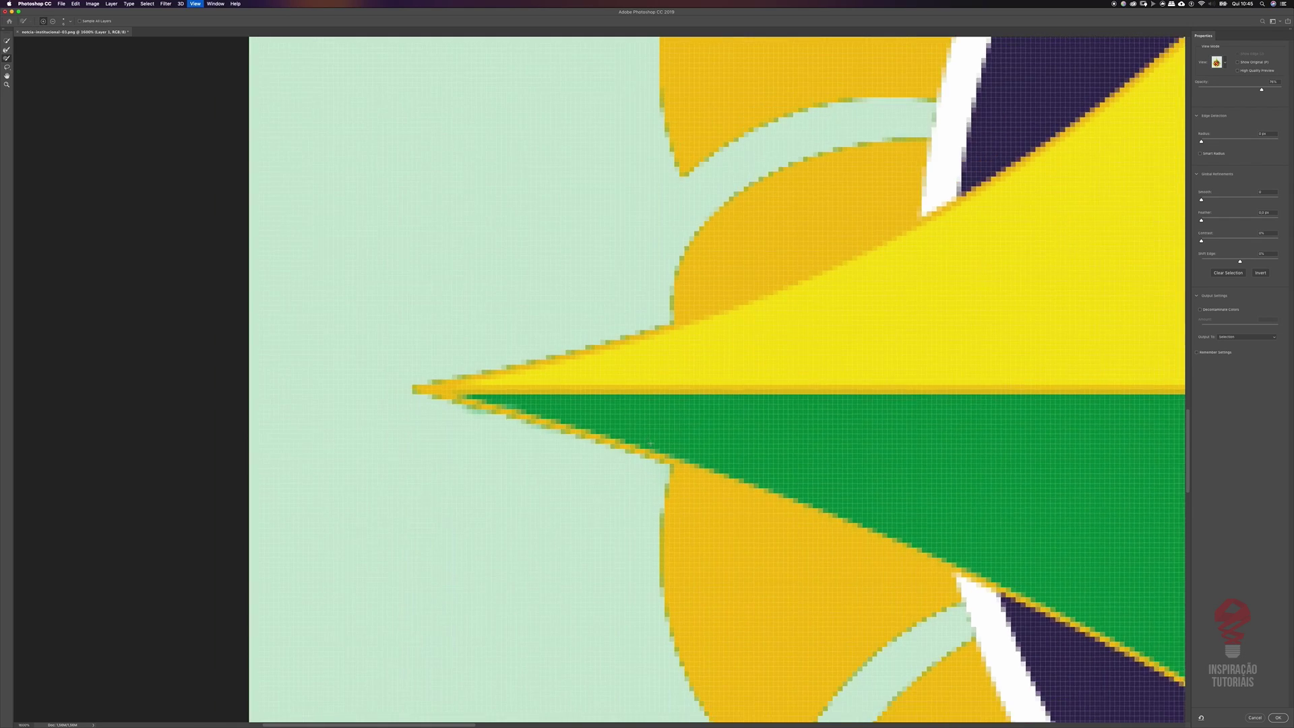
key(super+equal)
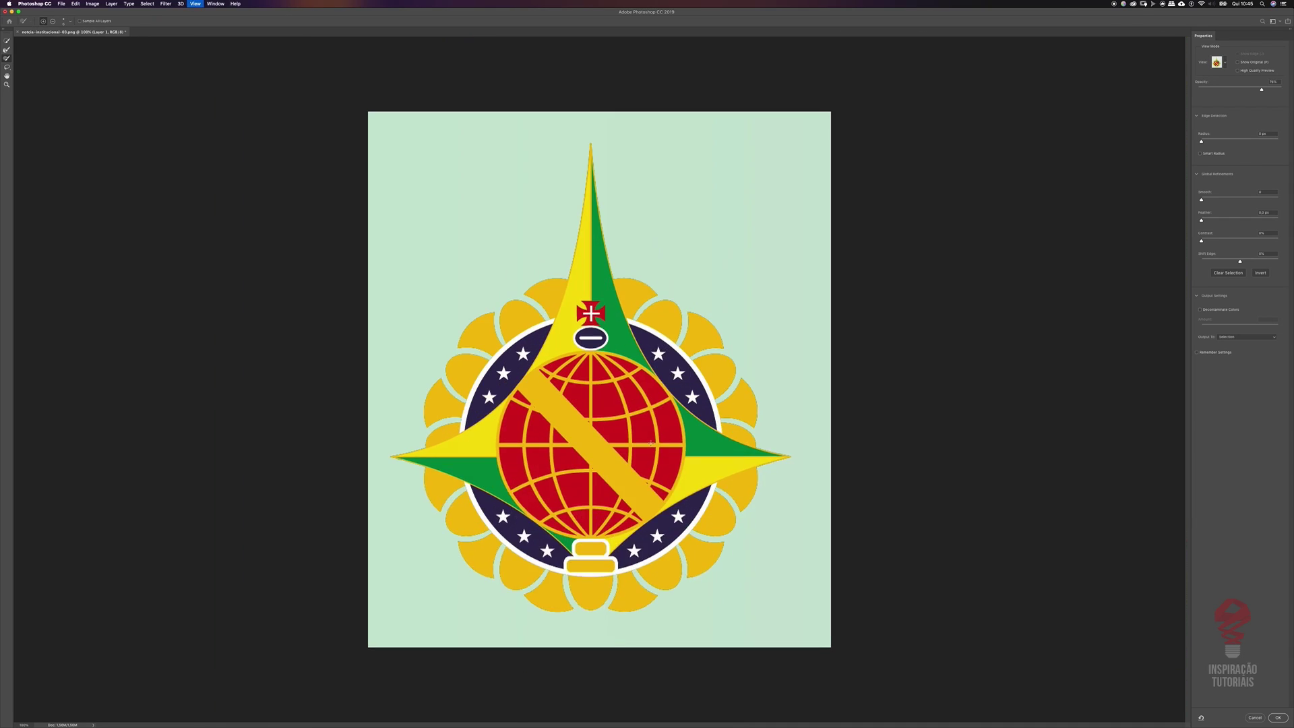
key(super+equal)
key(super+minus)
Try out the Smooth, Feather and Contrast refinements on the emblem's selection edge
drag(1204, 201, 1274, 202)
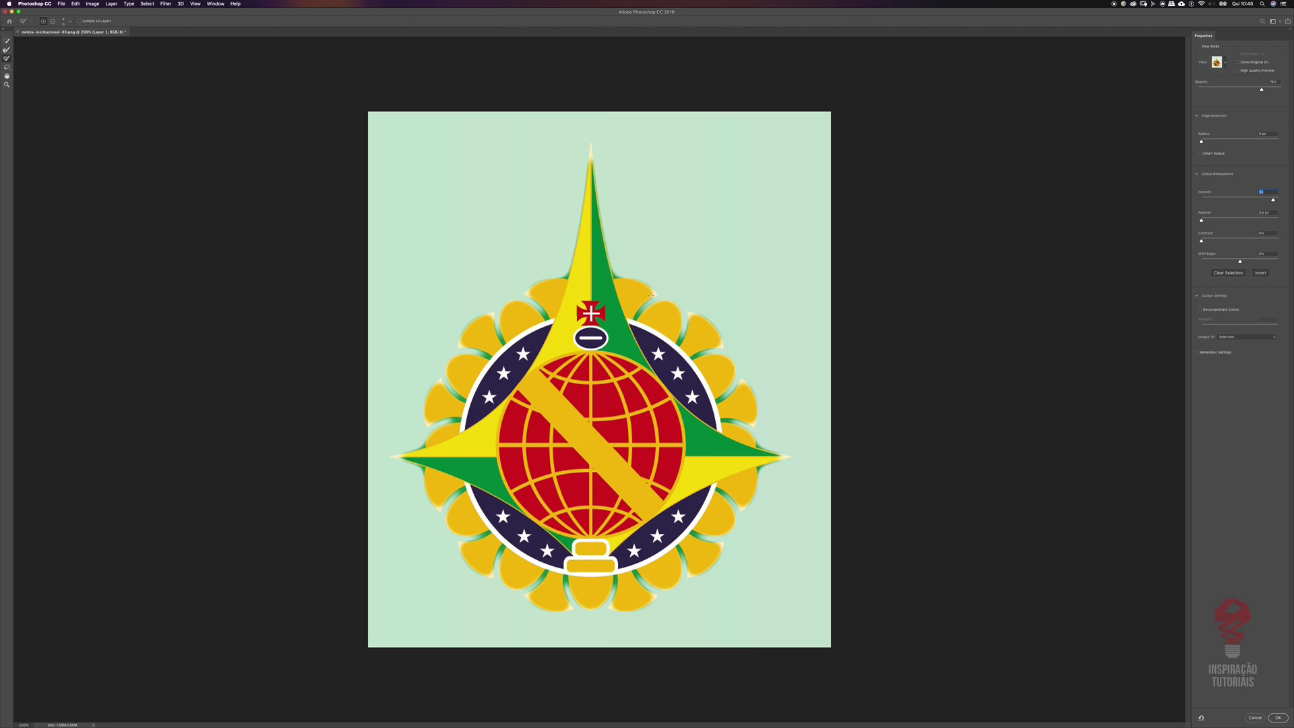
mouse_move(1216, 203)
mouse_down()
mouse_move(1196, 203)
mouse_move(1209, 221)
mouse_up()
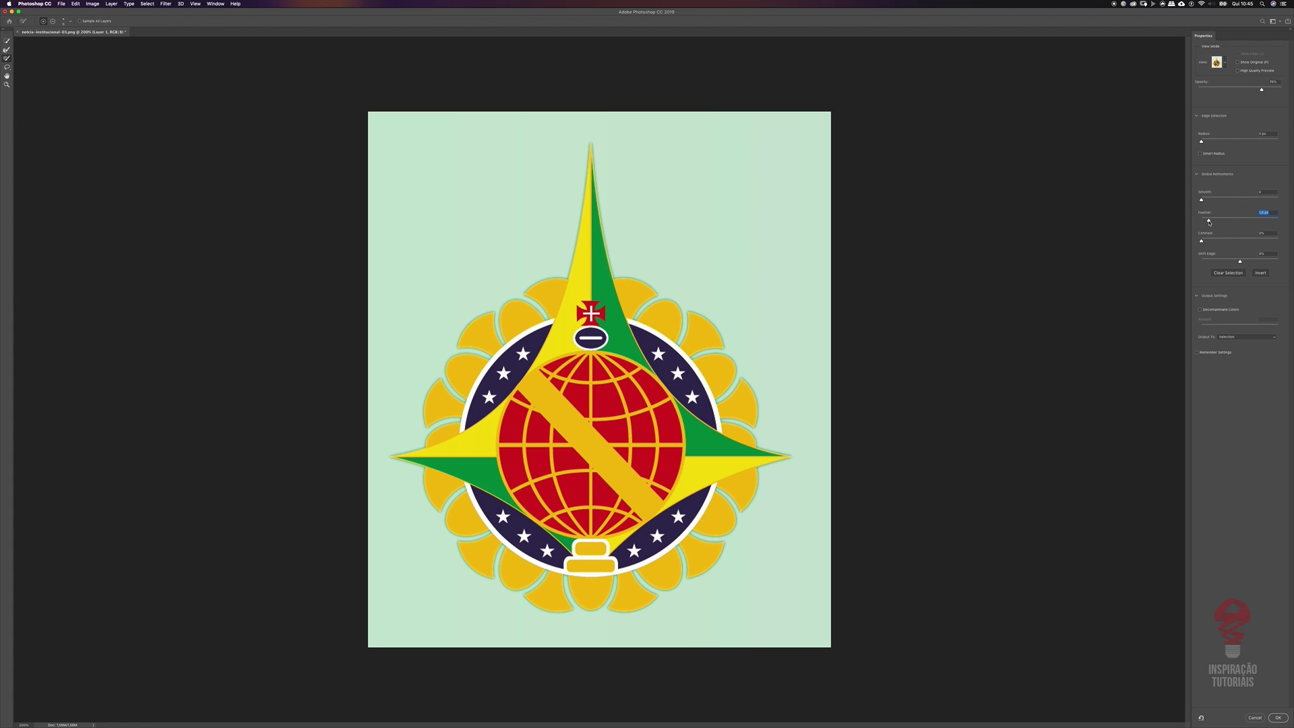
drag(1209, 222, 1256, 242)
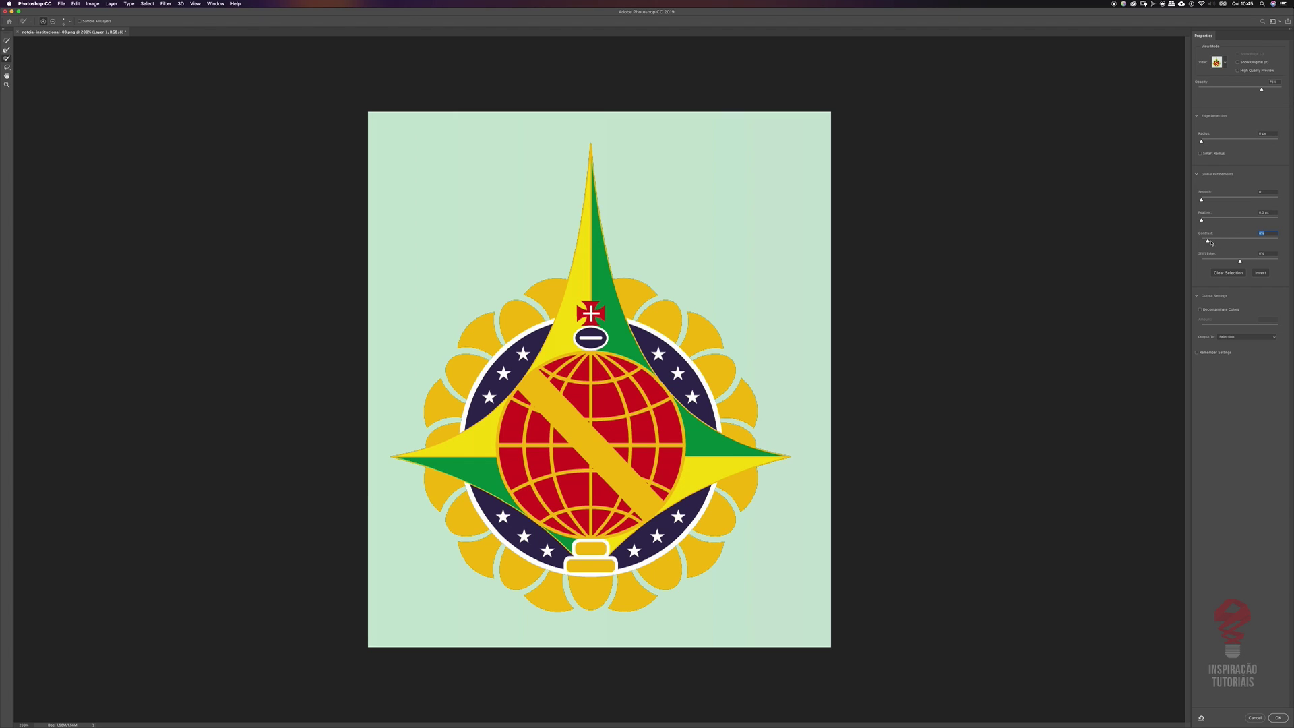
mouse_move(1217, 241)
mouse_down()
mouse_move(1202, 242)
mouse_move(1238, 242)
mouse_move(1208, 240)
mouse_up()
Increase the edge detection radius and shift the selection edge slightly inwards
click(1203, 142)
mouse_move(1208, 143)
mouse_down()
mouse_move(1245, 145)
mouse_move(1228, 146)
mouse_up()
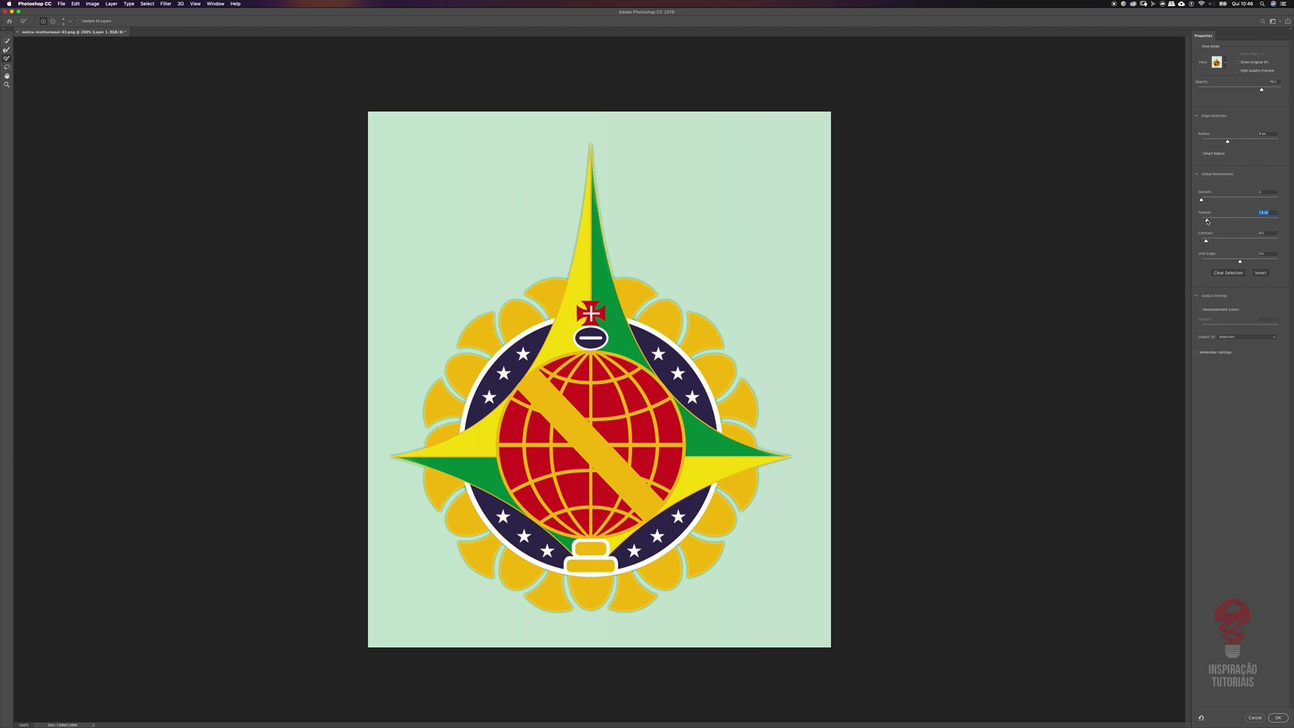
drag(1238, 263, 1233, 263)
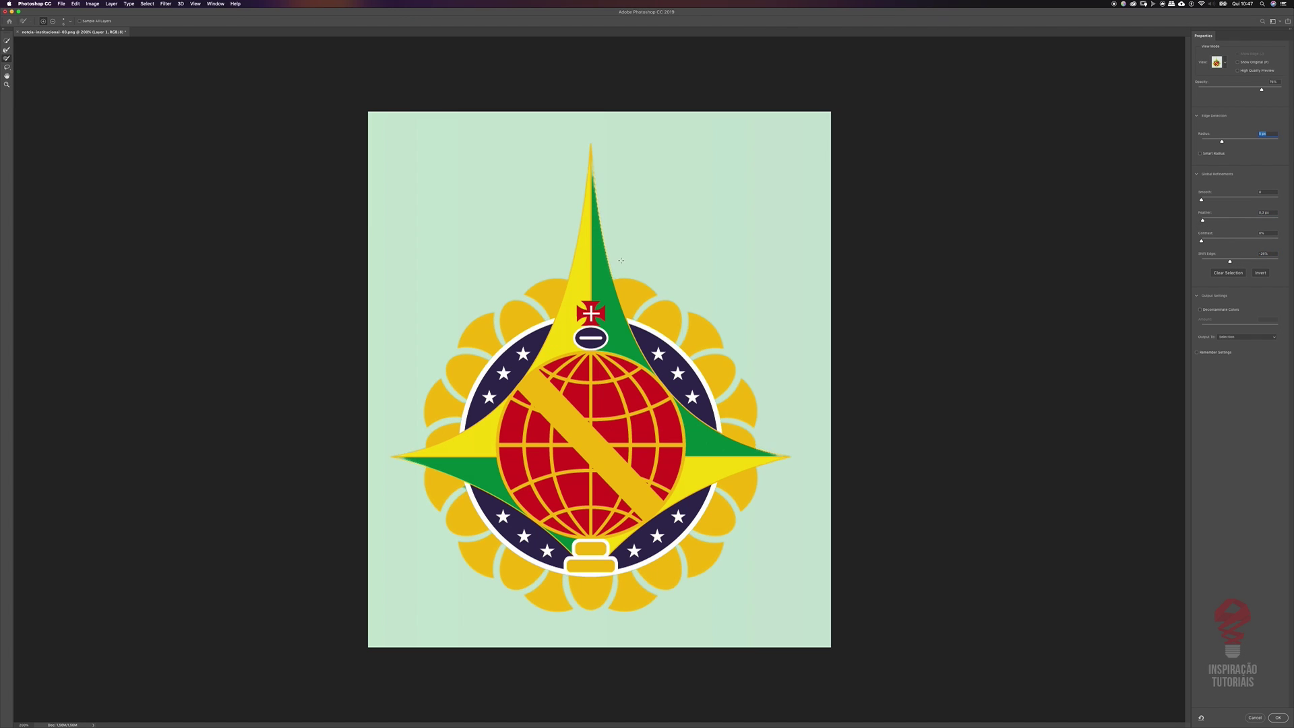
Examine the refined selection edges around the star's arms, the petals and the globe for damaged areas
key(super+plus)
key(super+plus)
drag(635, 211, 662, 378)
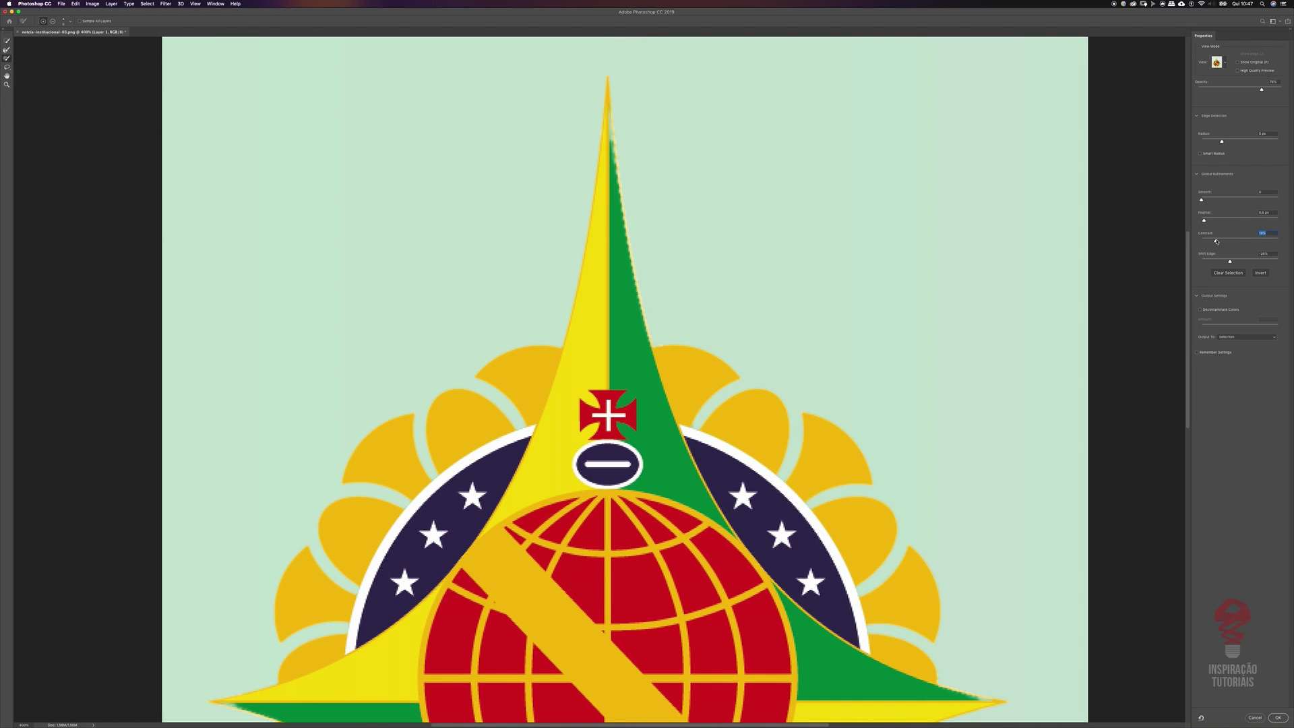
scroll(941, 382, down, 5)
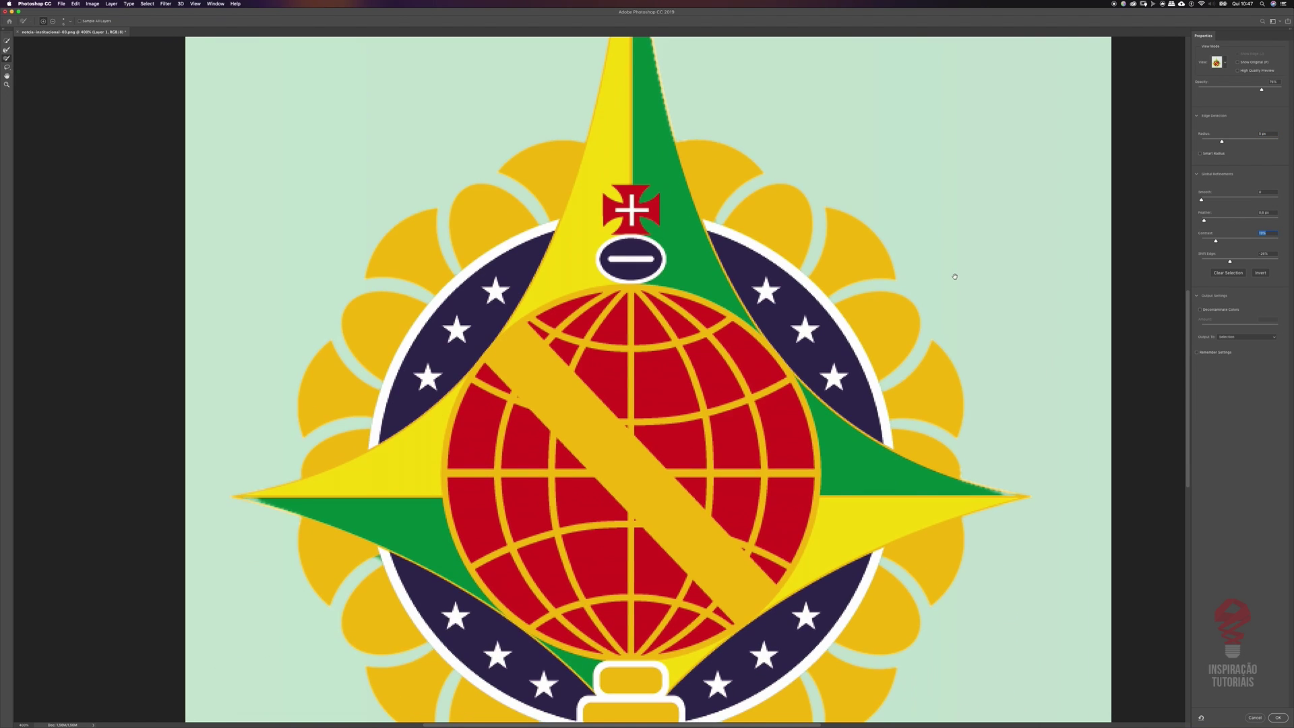
scroll(910, 375, left, 3)
scroll(472, 449, left, 2)
scroll(444, 449, down, 1)
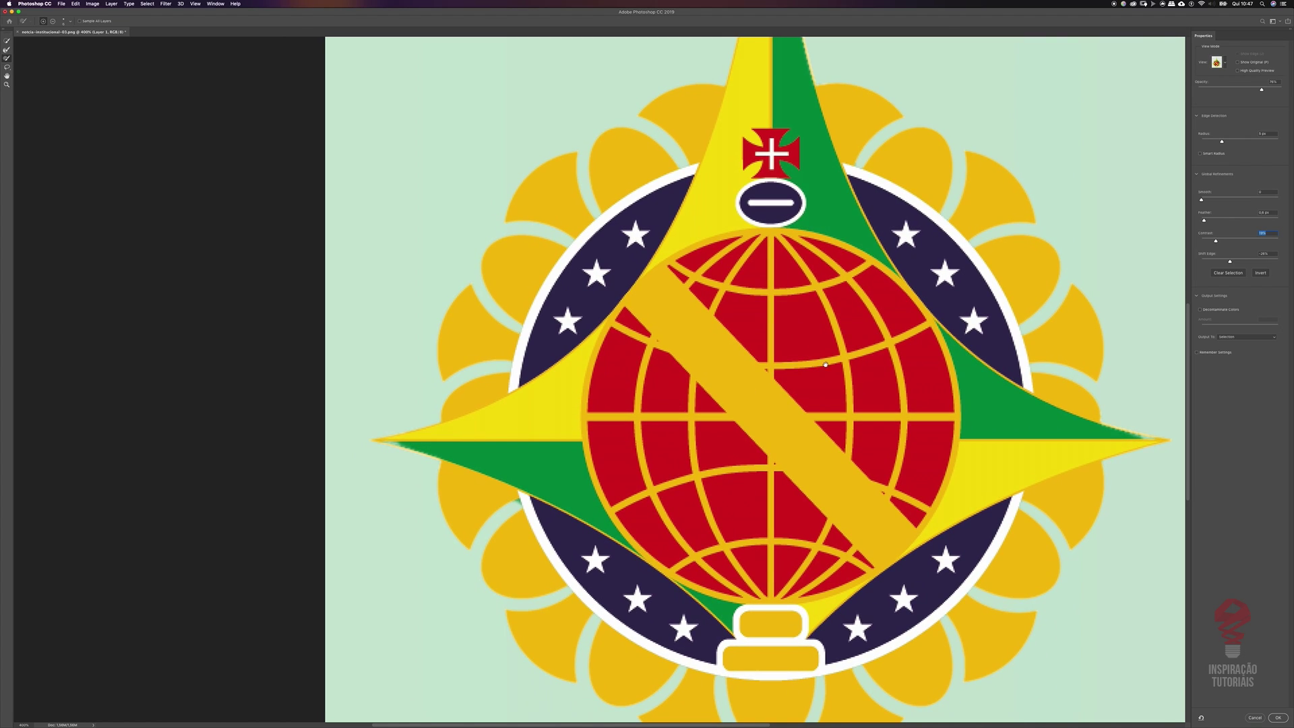
scroll(774, 373, right, 2)
scroll(754, 337, up, 5)
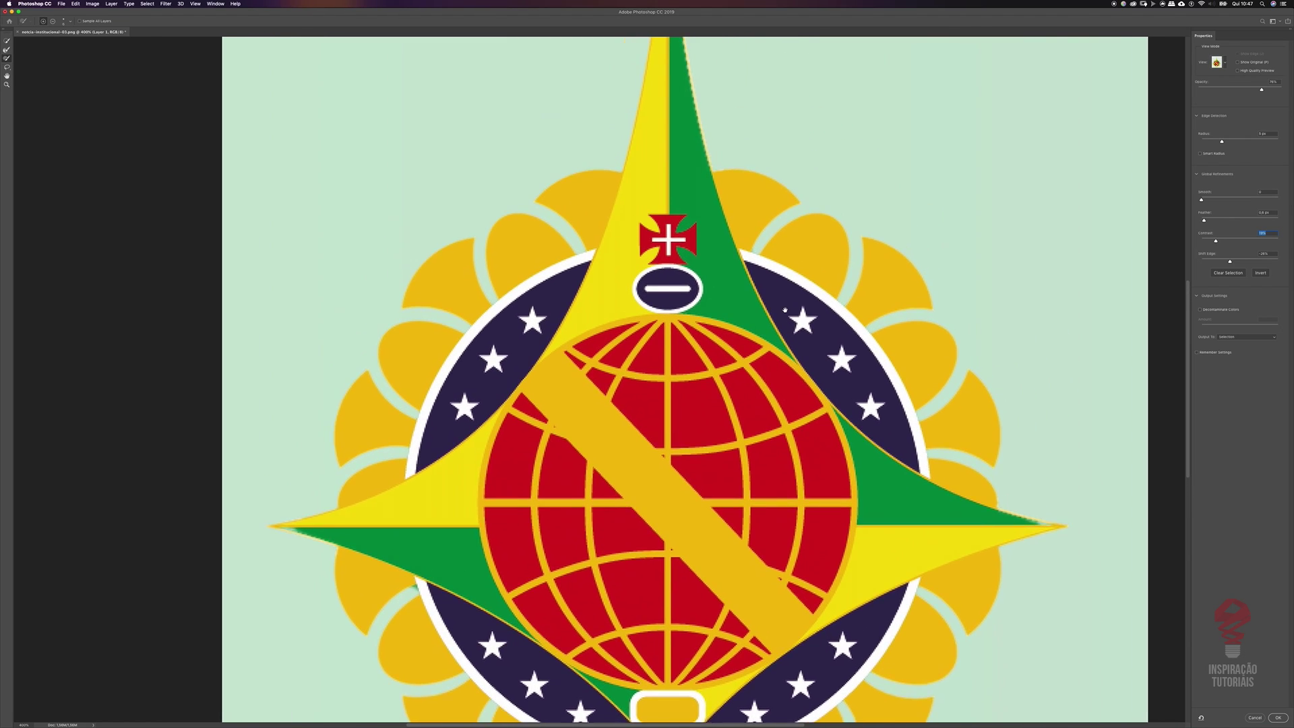
scroll(739, 296, up, 1)
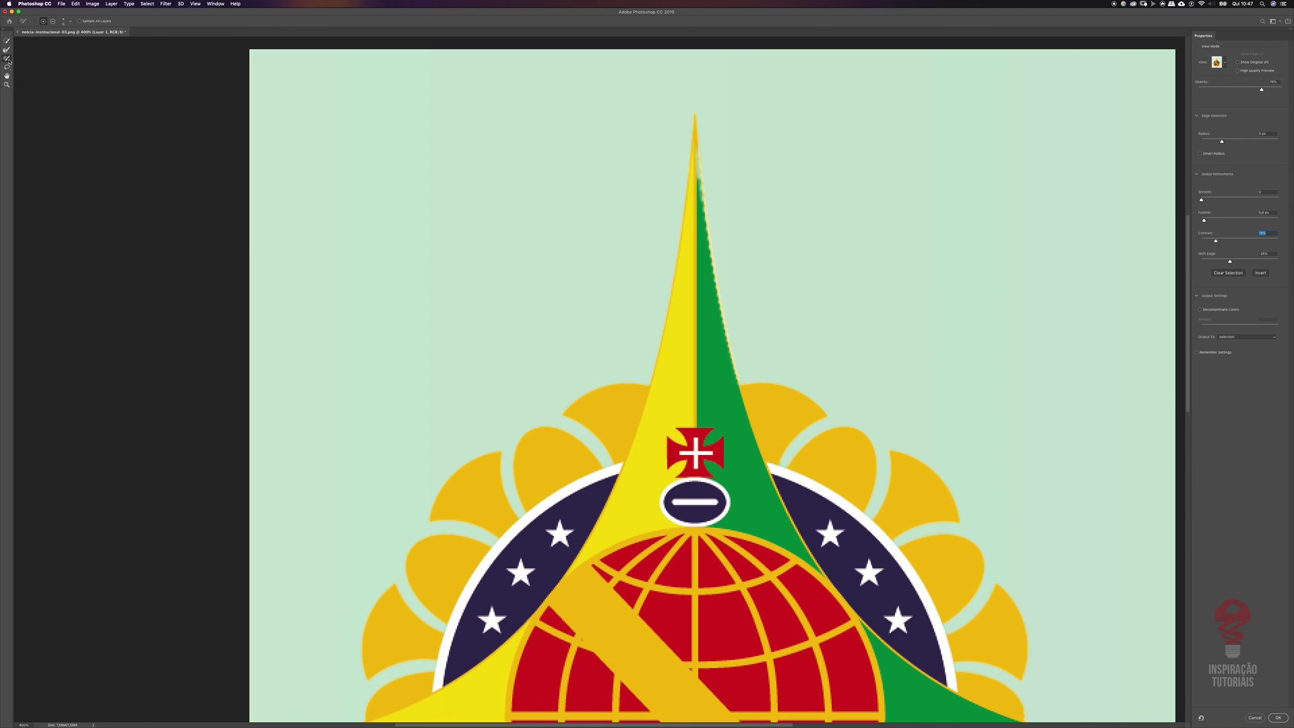
Repaint the golden outline and missing green along the green side of the star's upper arm
right_click(714, 305)
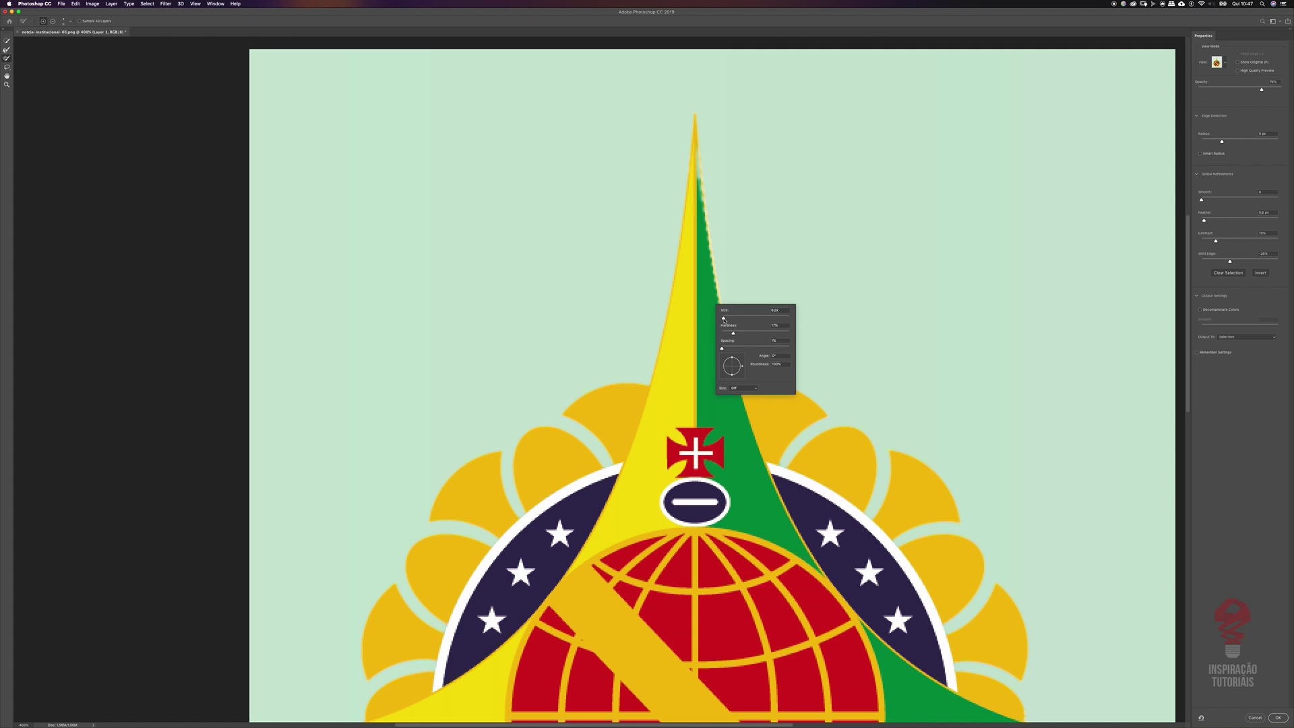
key(Escape)
key(super+plus)
key(super+plus)
key(super+plus)
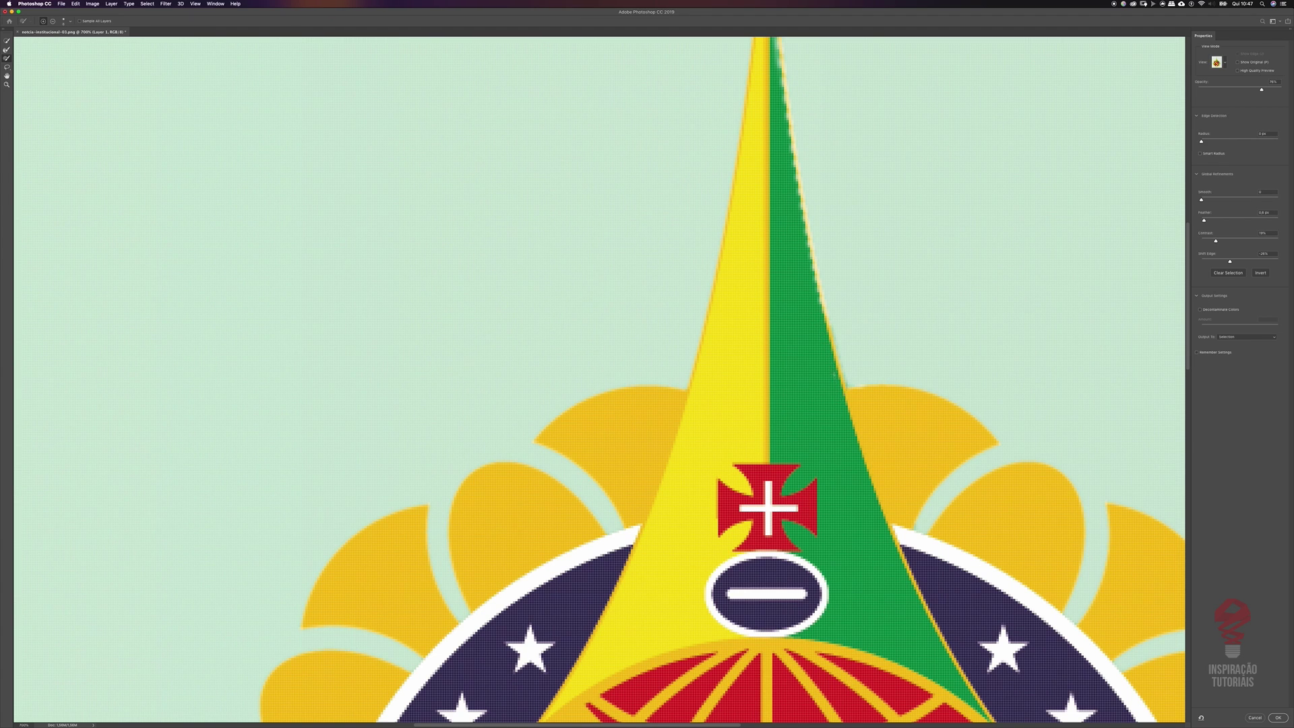
key(super+equal)
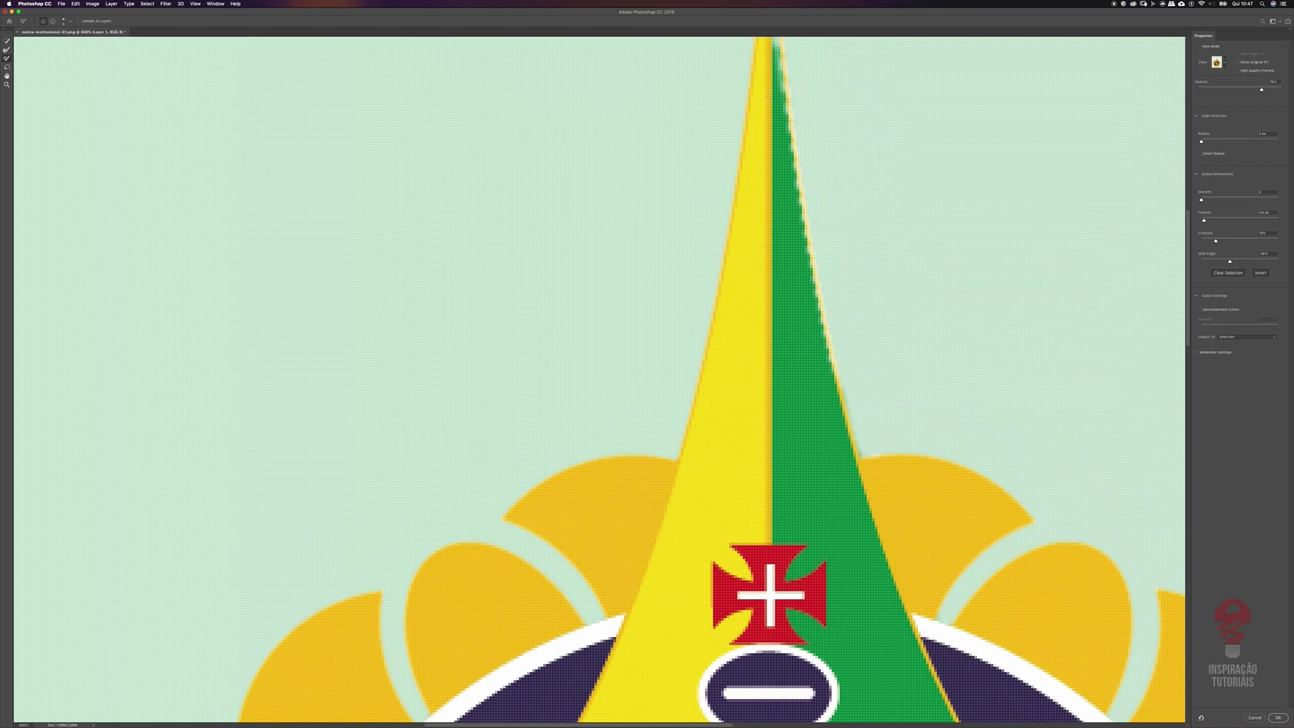
drag(768, 96, 826, 369)
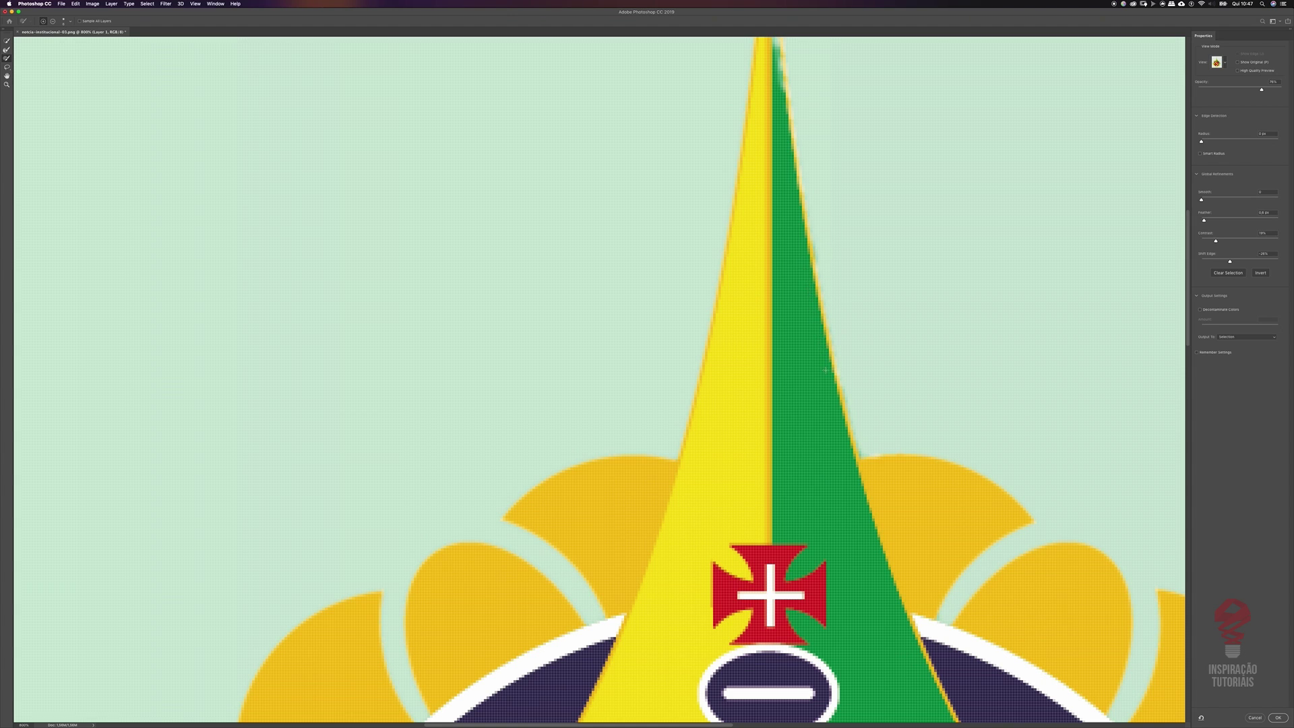
scroll(798, 257, up, 3)
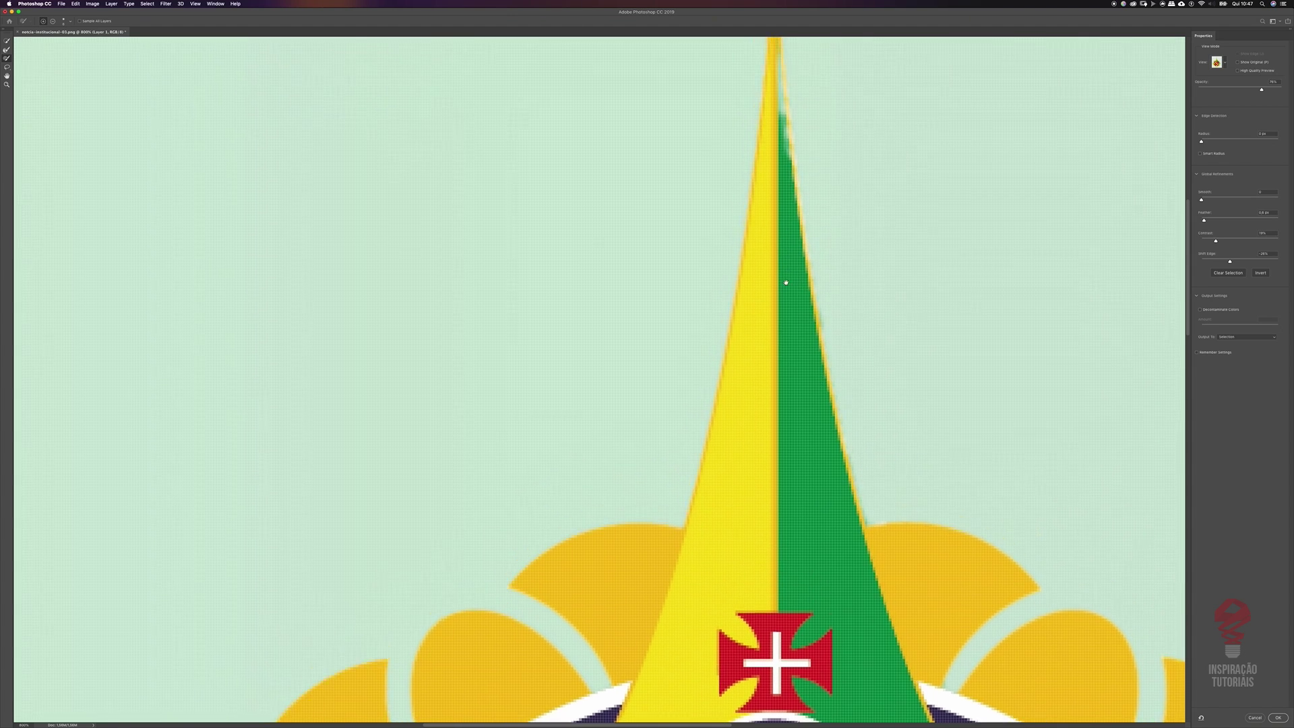
drag(779, 79, 786, 191)
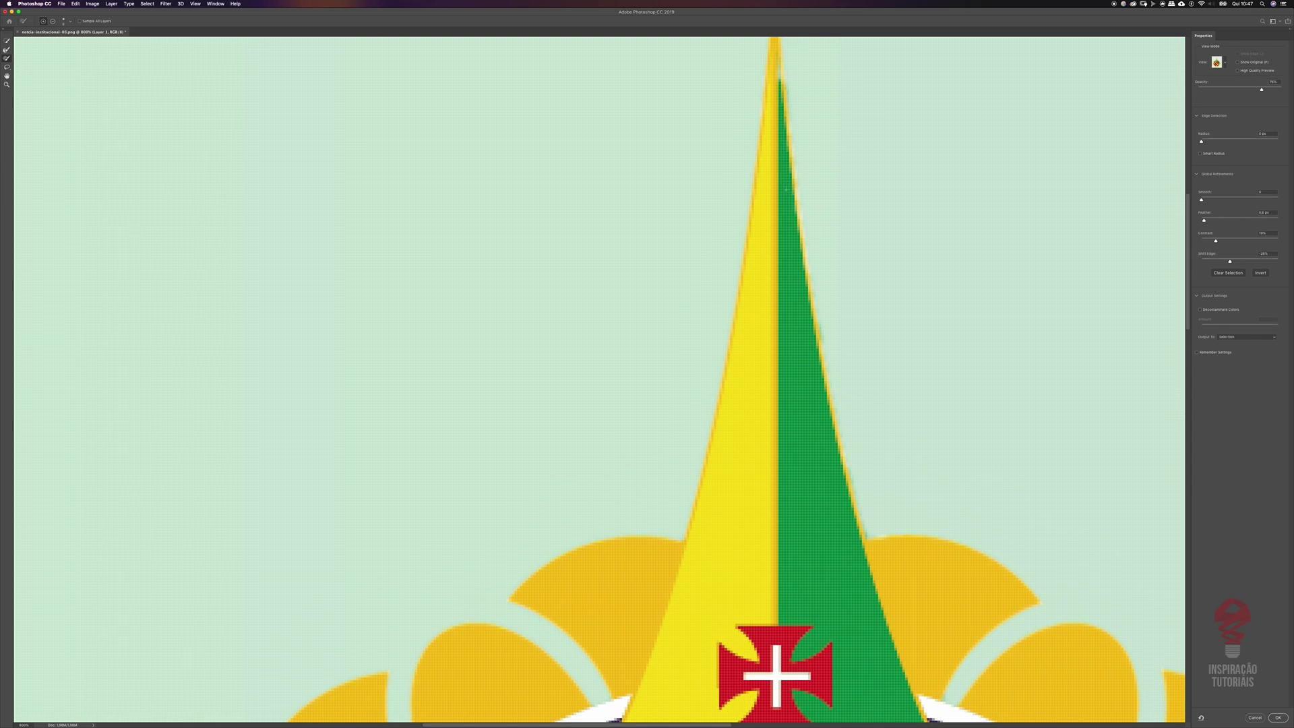
scroll(783, 189, up, 2)
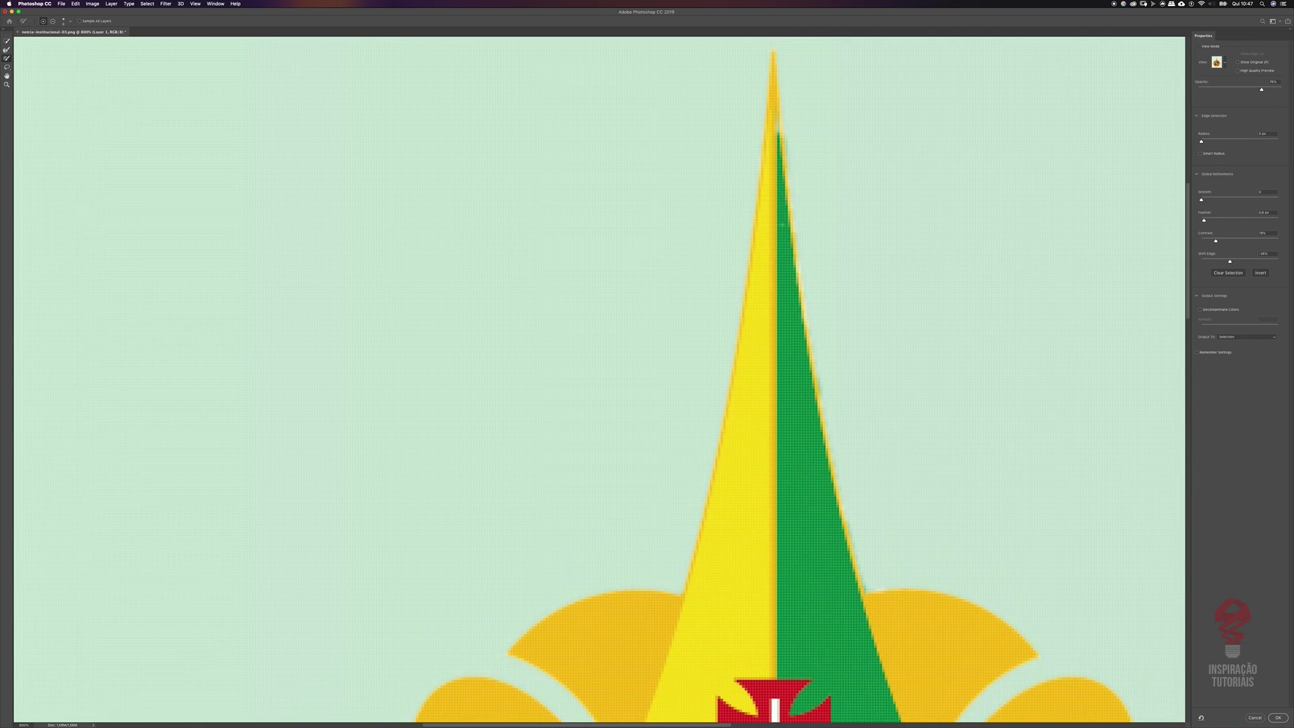
With a finer brush, restore the green sliver just below the tip of the upper arm
right_click(786, 253)
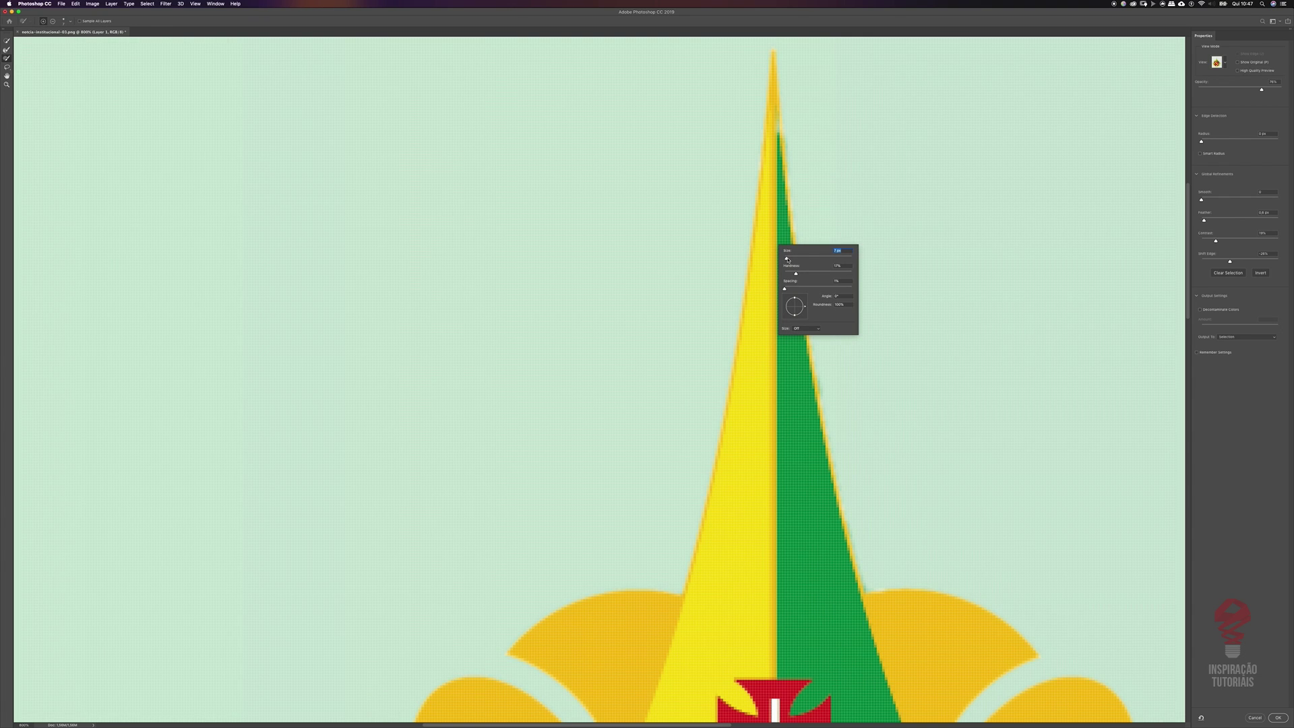
key(super+plus)
key(super+plus)
drag(915, 190, 838, 360)
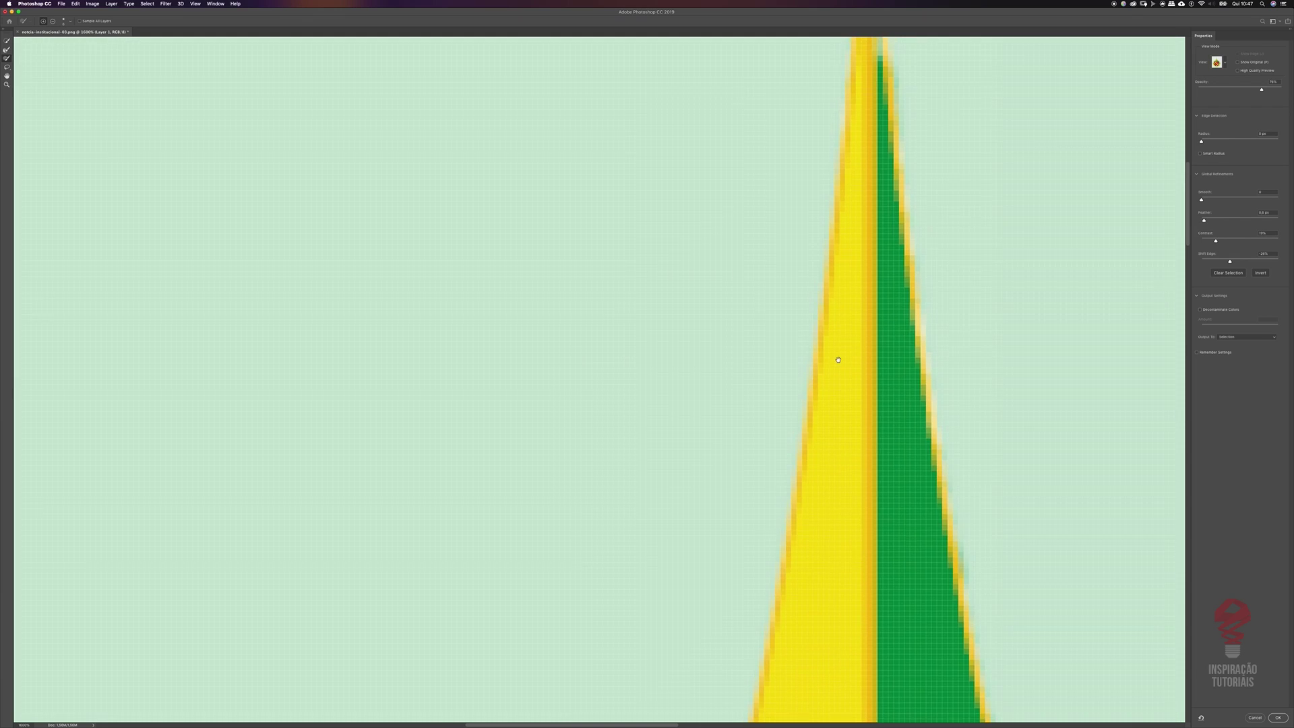
scroll(838, 360, up, 3)
drag(857, 101, 854, 119)
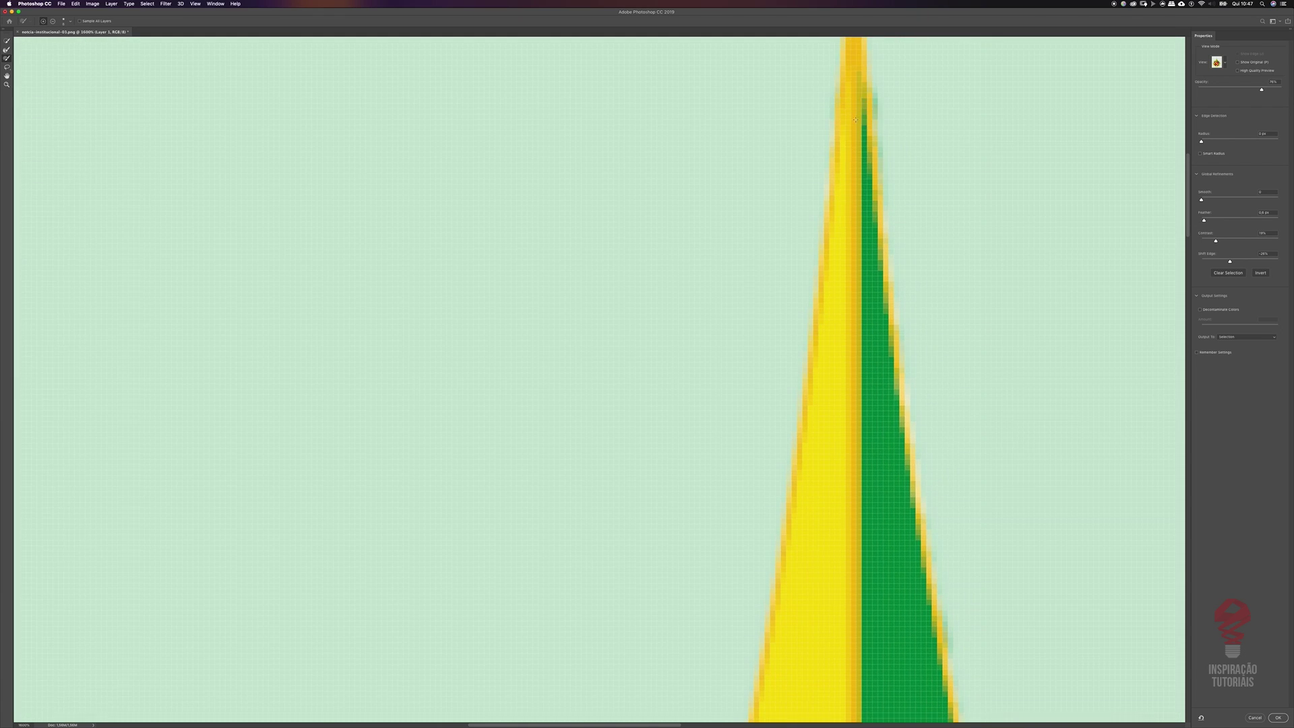
right_click(874, 140)
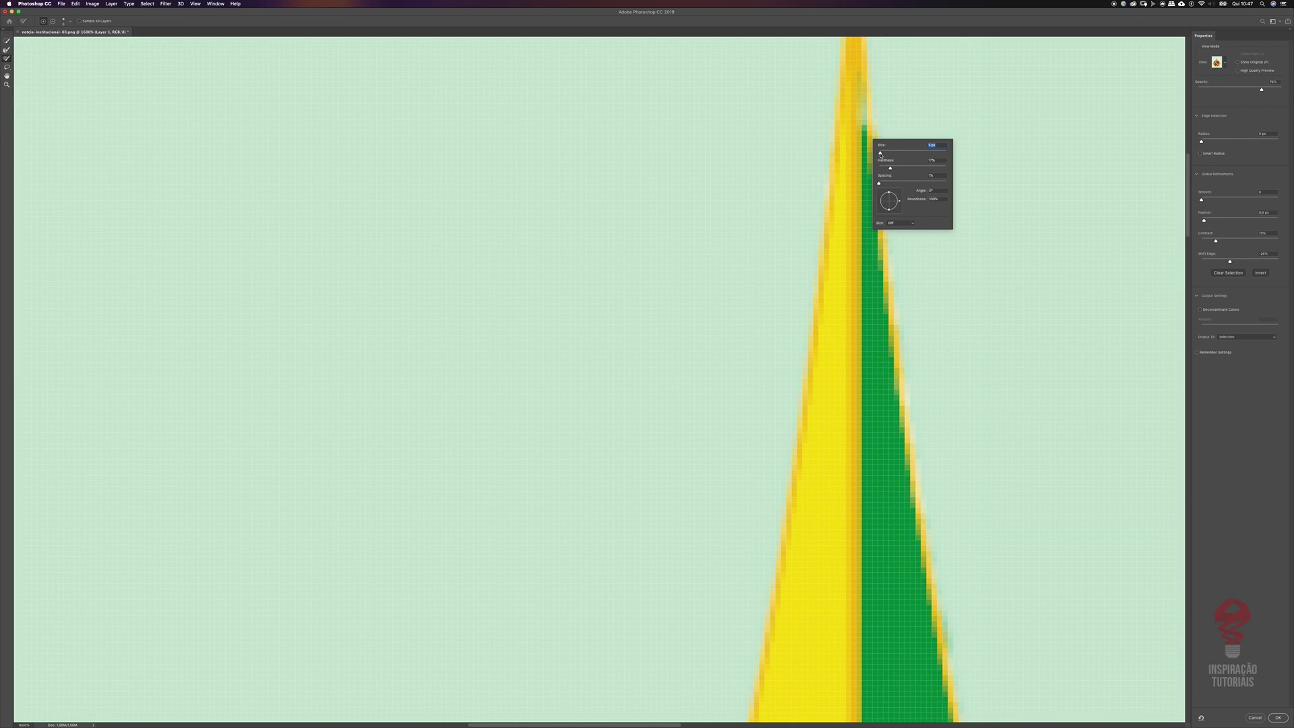
key(Return)
drag(856, 108, 856, 152)
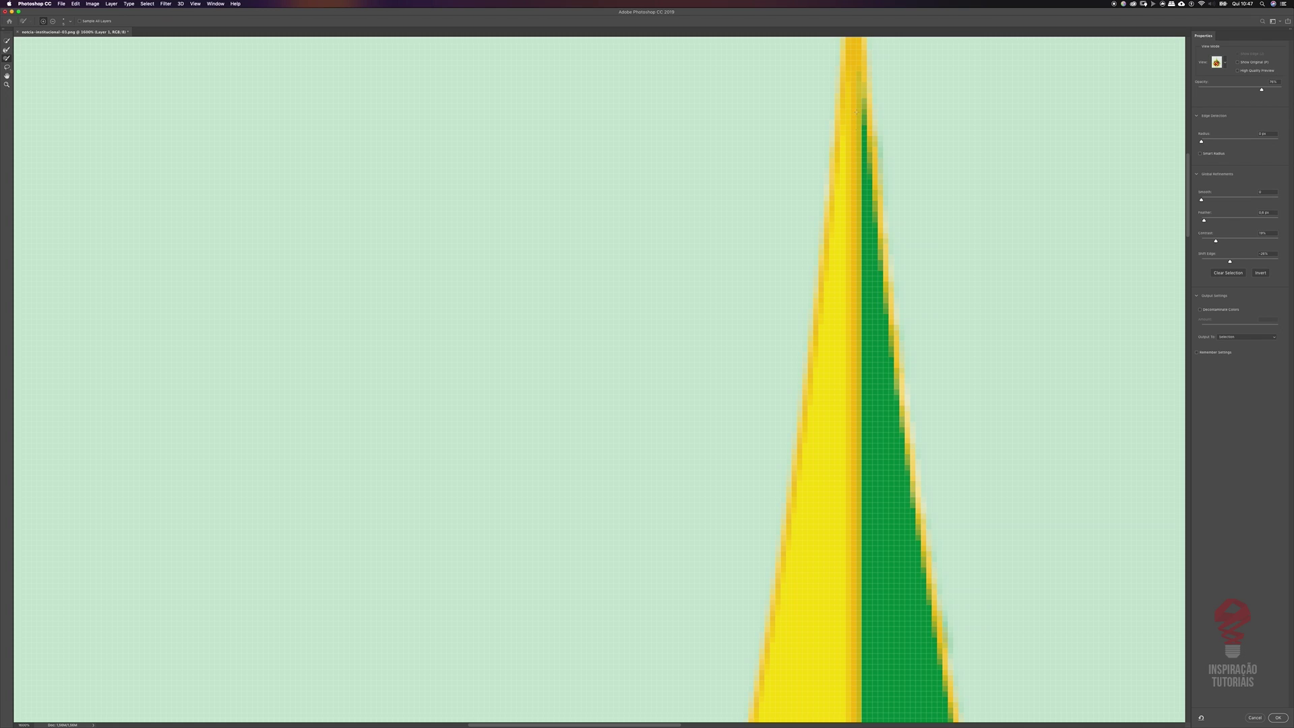
Inspect the edges of the star's upper, right and left arms and the emblem as a whole
scroll(886, 272, down, 8)
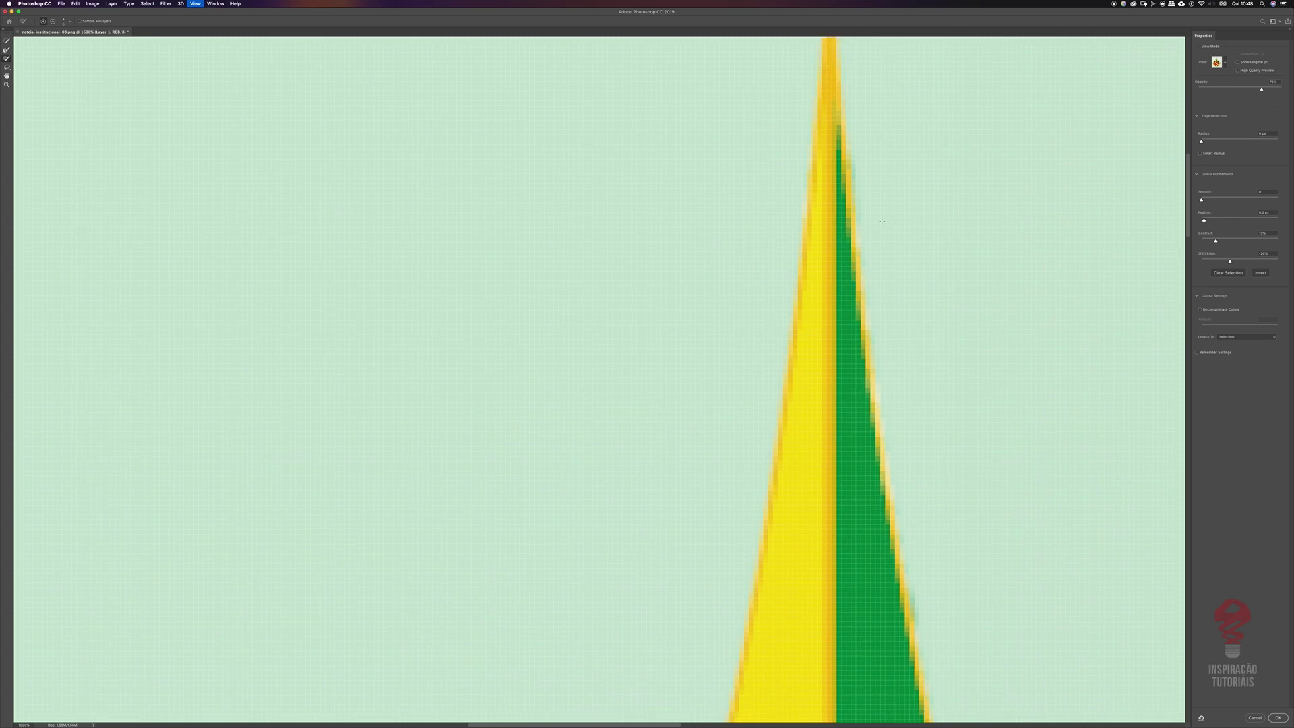
scroll(690, 441, down, 6)
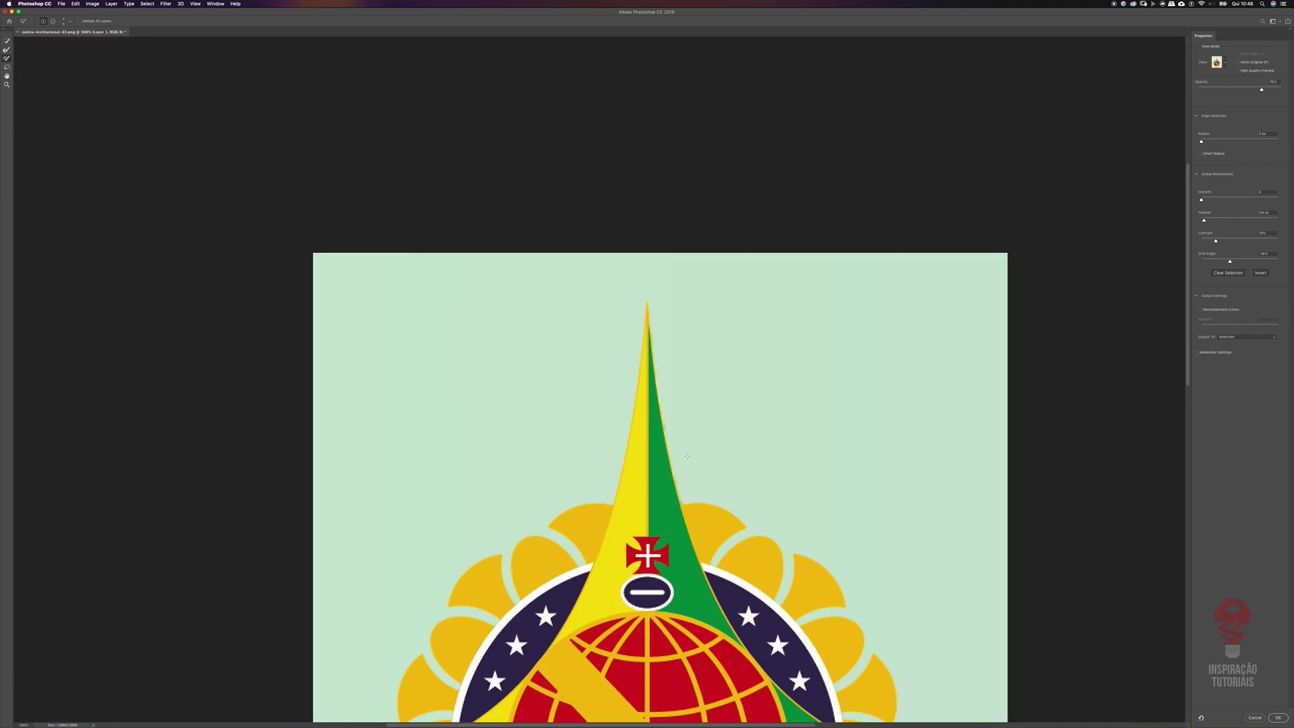
scroll(746, 430, up, 2)
scroll(746, 430, up, 2)
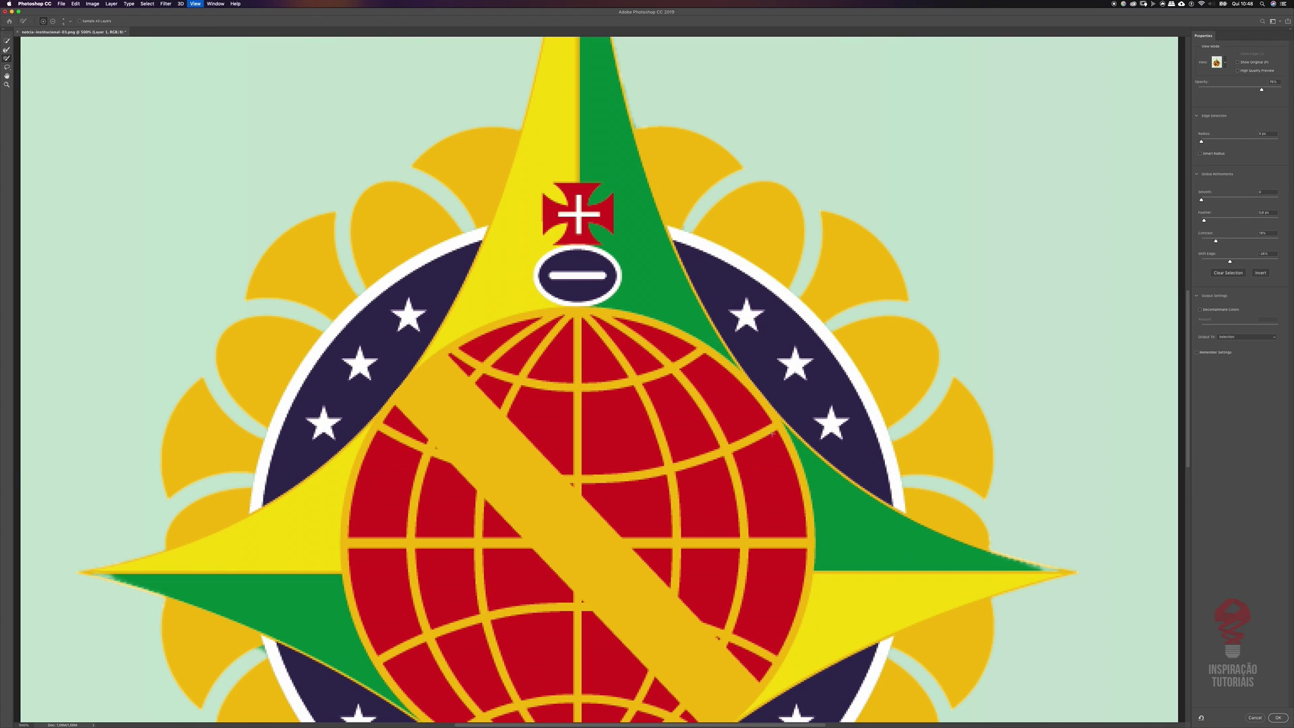
scroll(634, 274, up, 2)
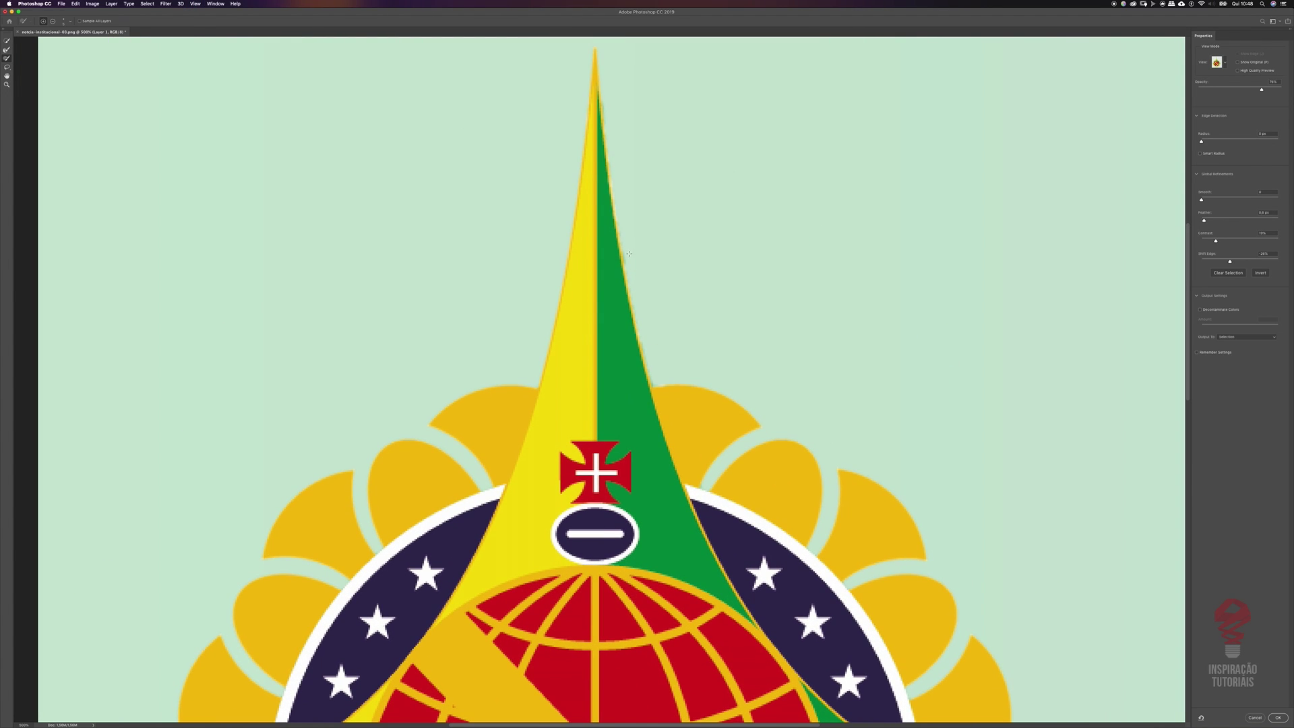
key(alt)
scroll(716, 330, down, 10)
scroll(716, 330, right, 5)
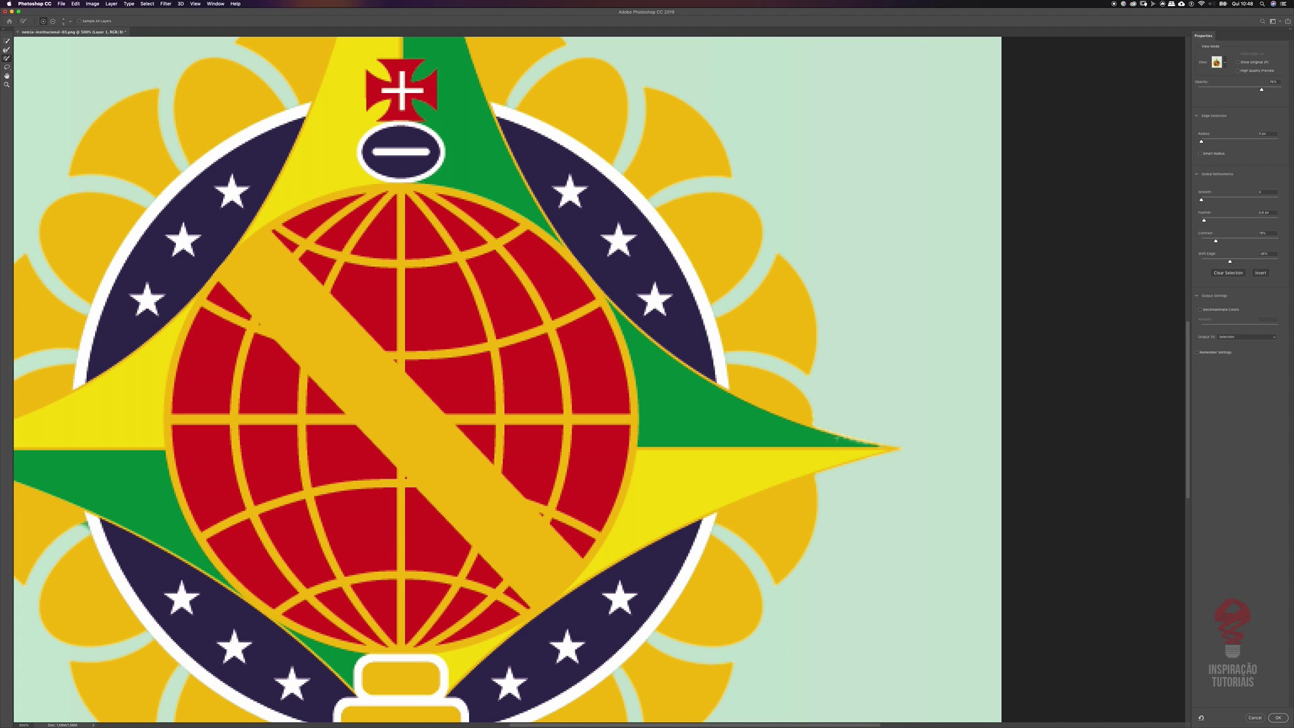
scroll(544, 437, left, 13)
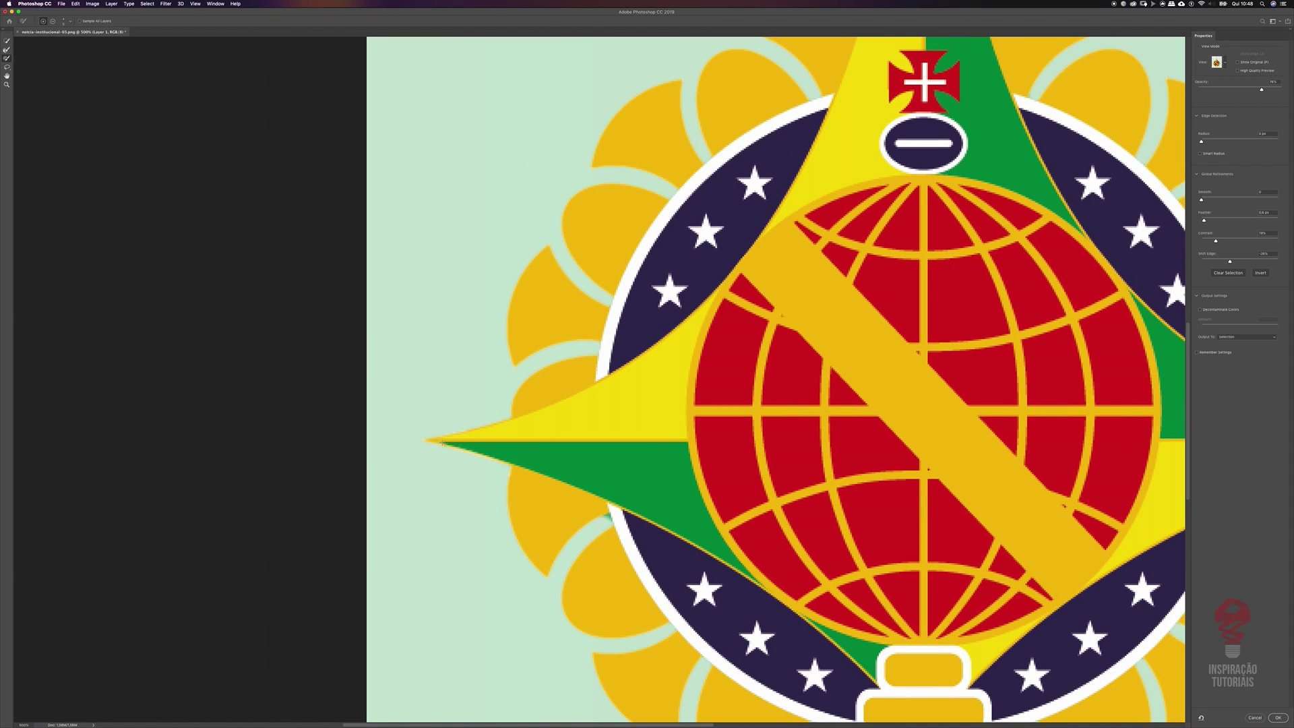
key(super+minus)
key(super+minus)
key(super+minus)
key(super+minus)
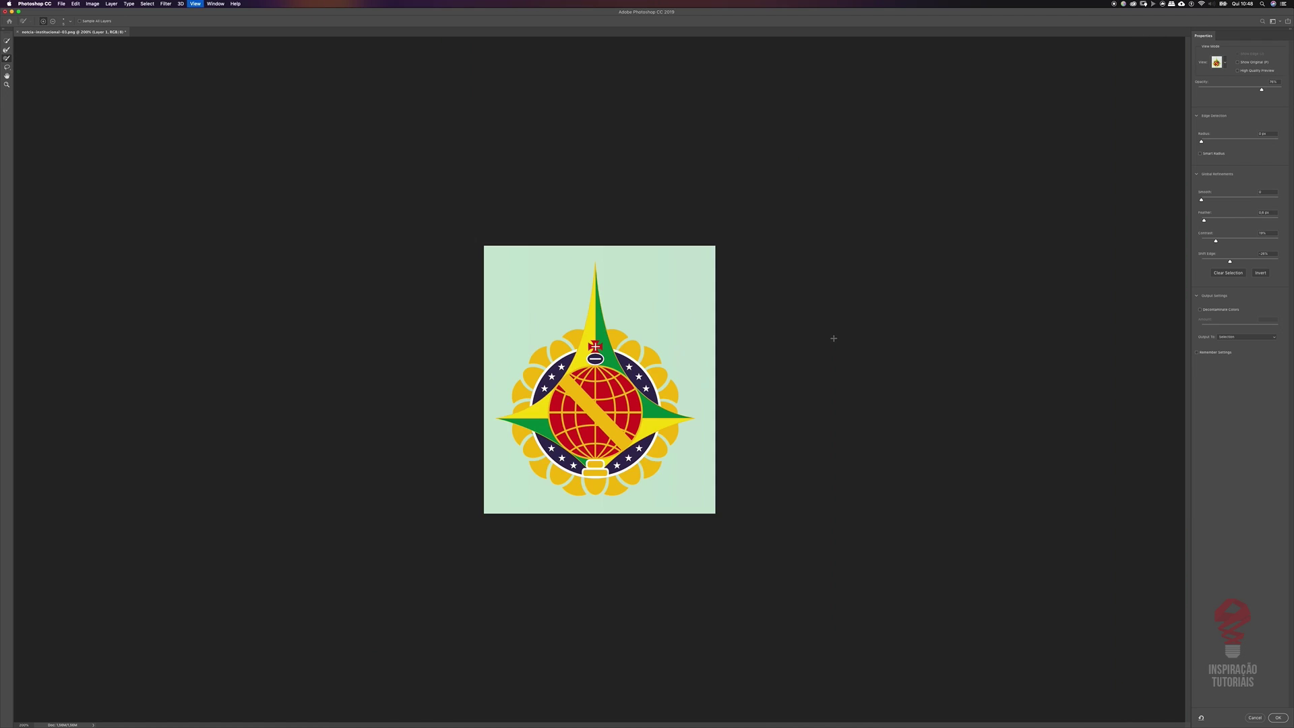
key(super+plus)
key(super+plus)
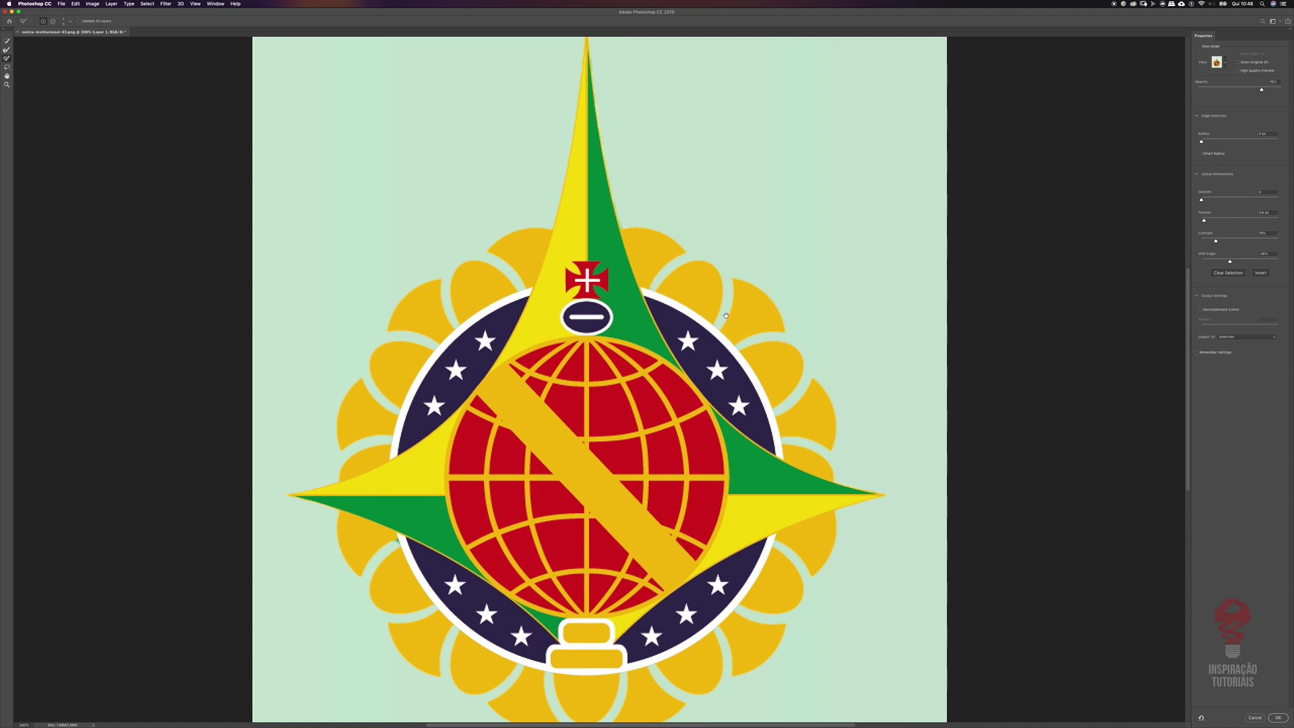
Inspect the refined edges of the petals, the upper arm and the globe for remaining flaws
scroll(832, 335, up, 1)
key(super+plus)
key(super+plus)
key(super+plus)
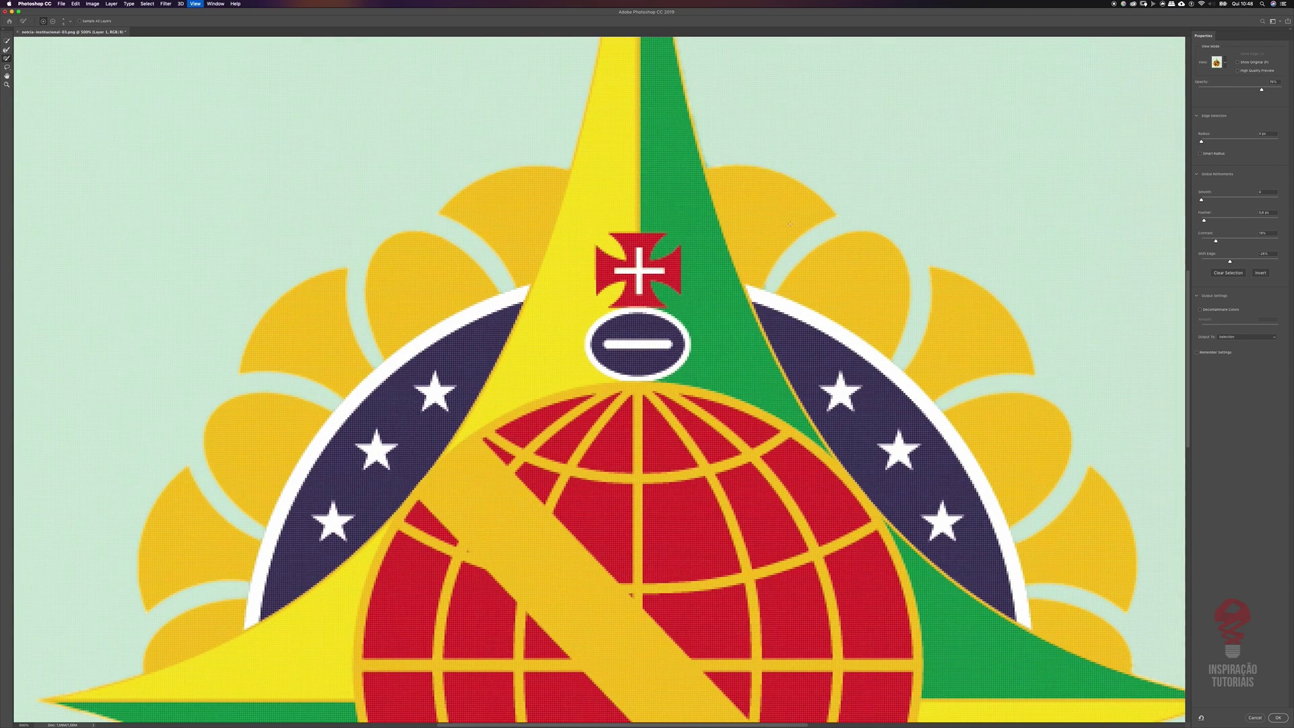
scroll(741, 223, up, 2)
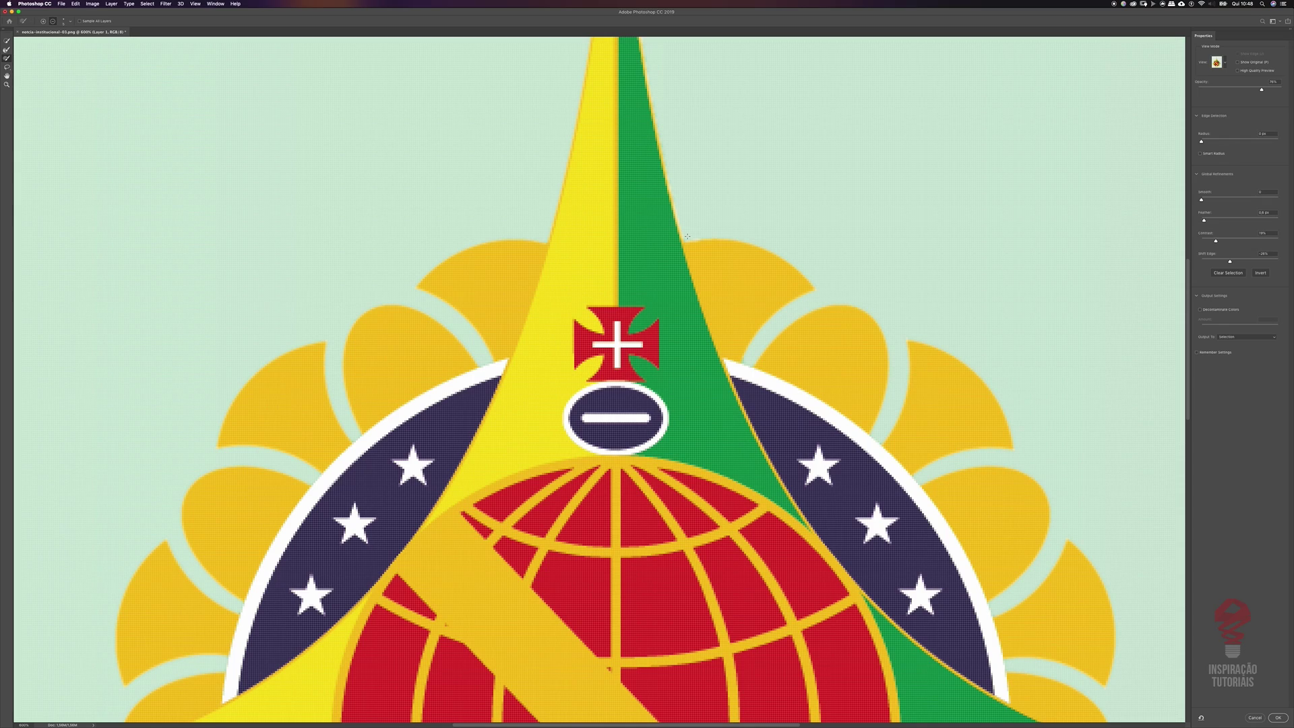
key(alt)
key(super+minus)
key(super+minus)
key(super+minus)
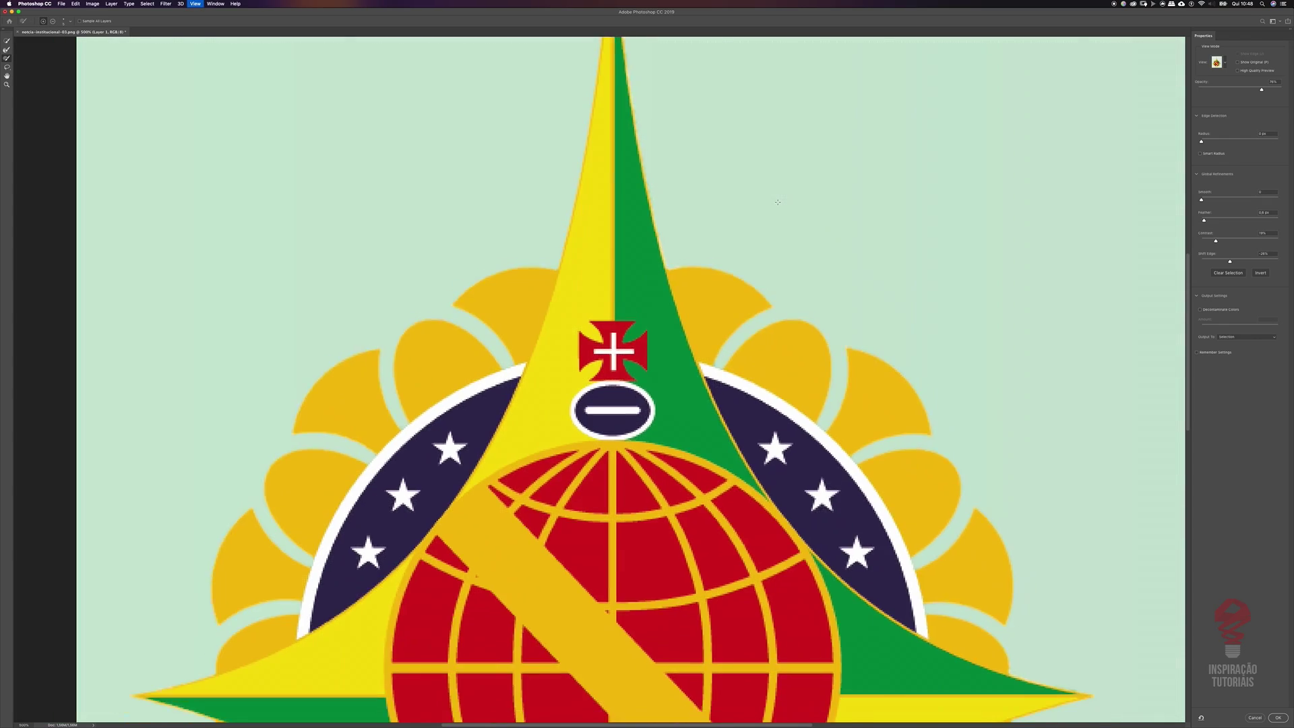
key(super+minus)
key(super+plus)
key(super+plus)
key(super+plus)
key(super+plus)
key(super+plus)
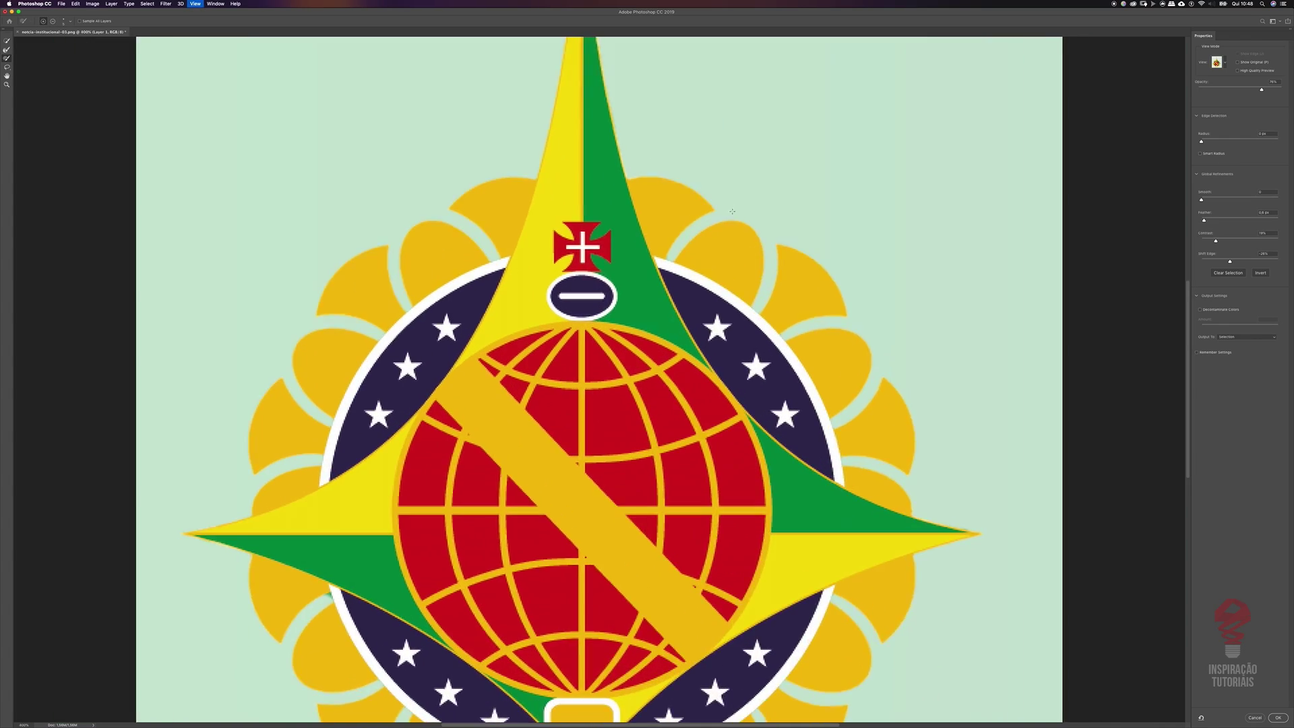
scroll(695, 314, up, 5)
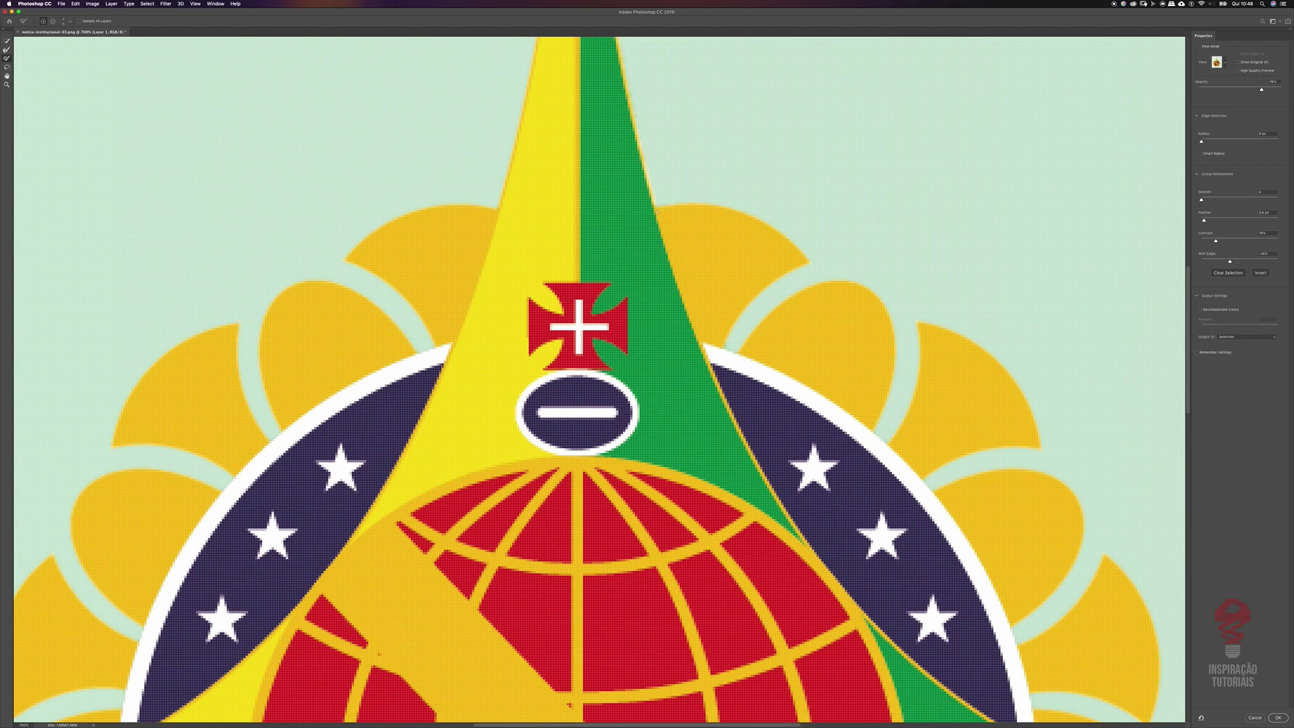
key(super+1)
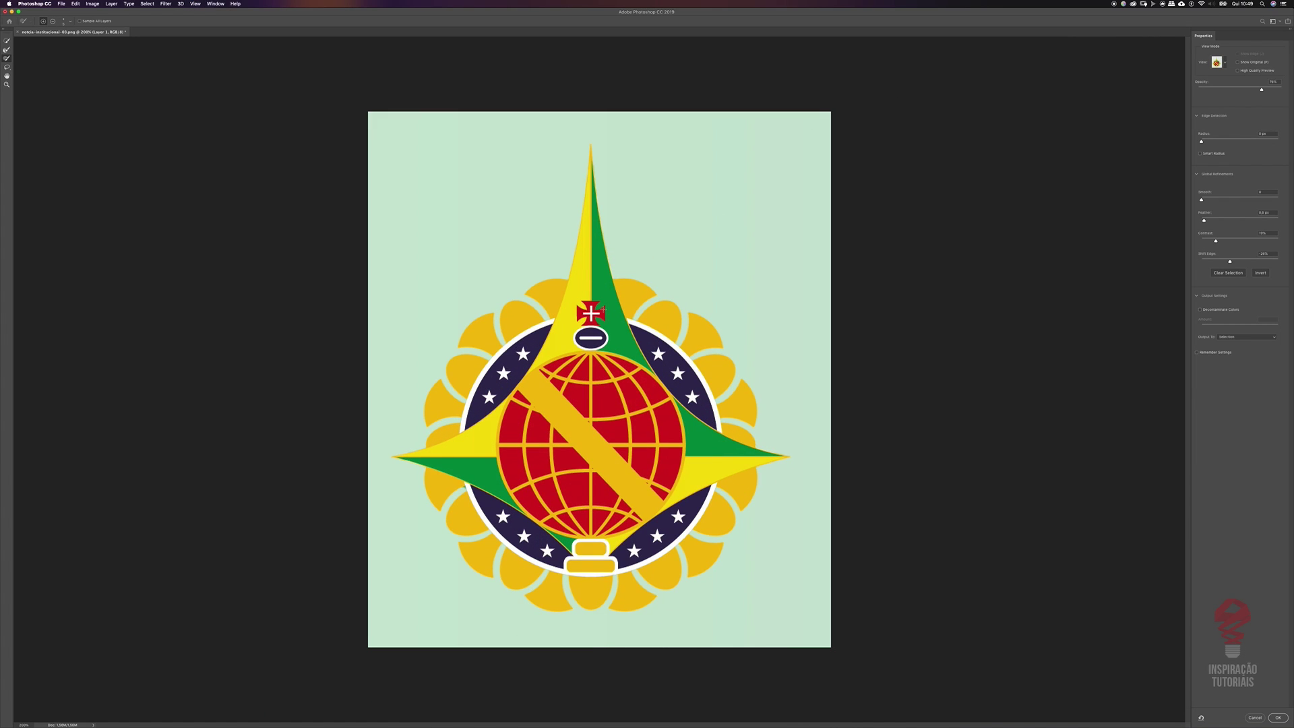
With a small, harder brush, erase the leftover green patch in the petal gap beside the white ring, below the star's left arm
scroll(519, 359, up, 5)
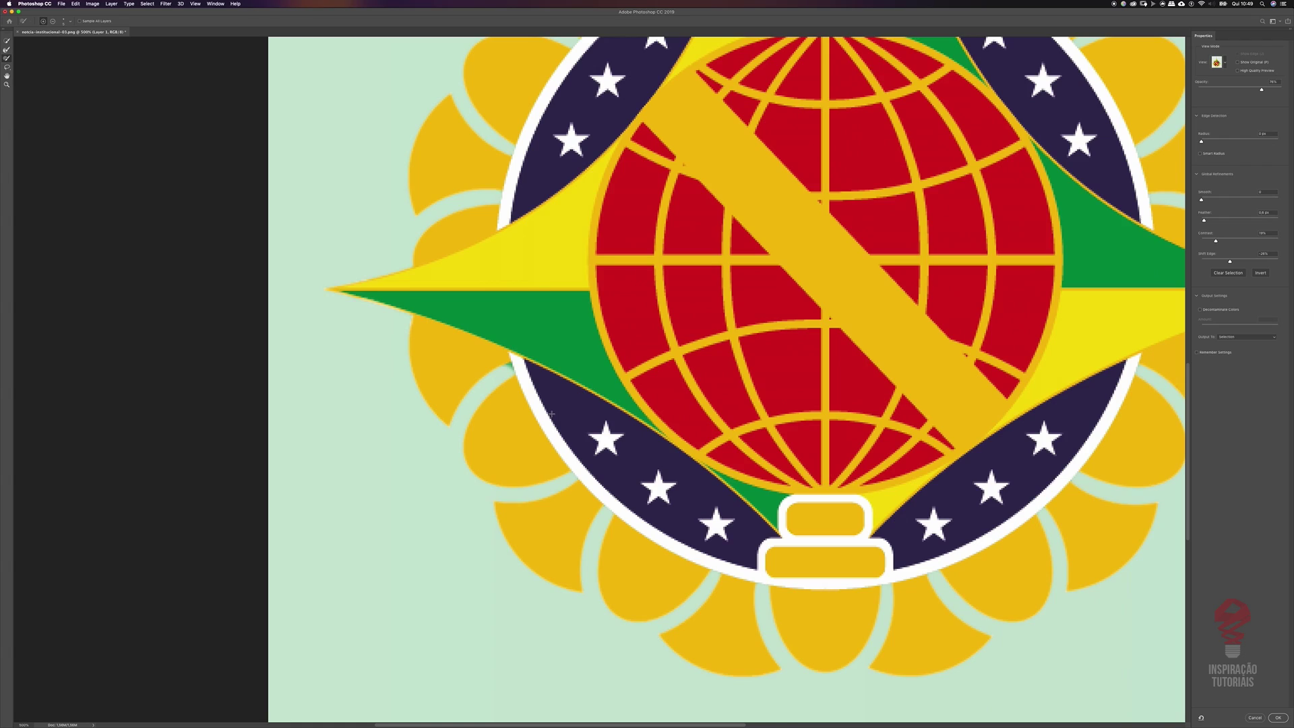
key(super+equal)
key(super+equal)
key(super+equal)
key(super+equal)
key(super+equal)
key(super+equal)
key(super+equal)
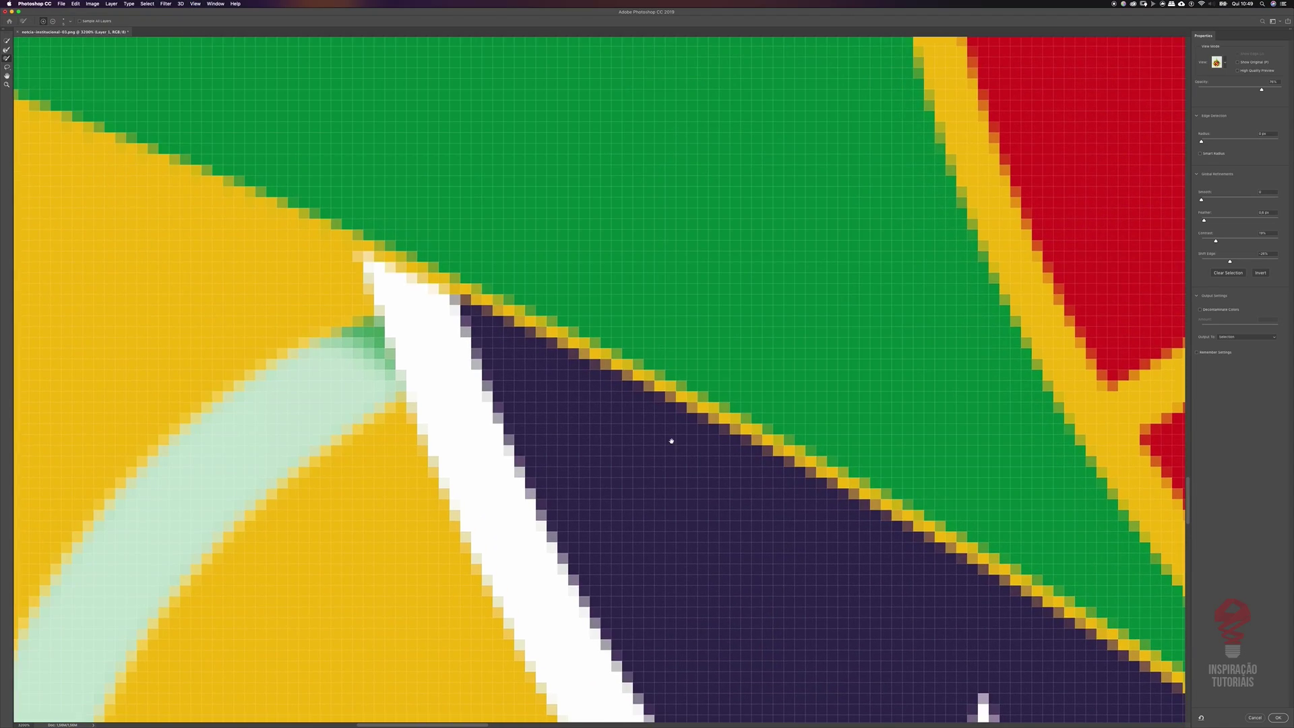
right_click(560, 405)
drag(540, 428, 544, 430)
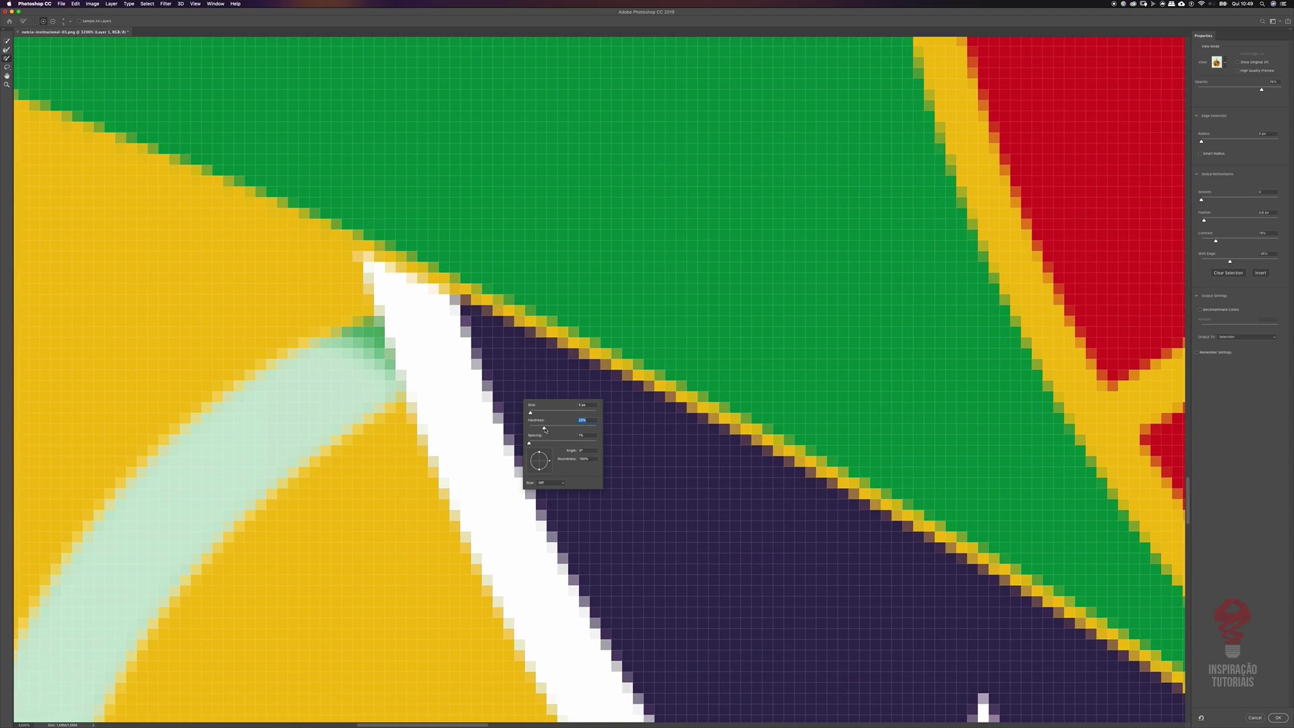
click(313, 368)
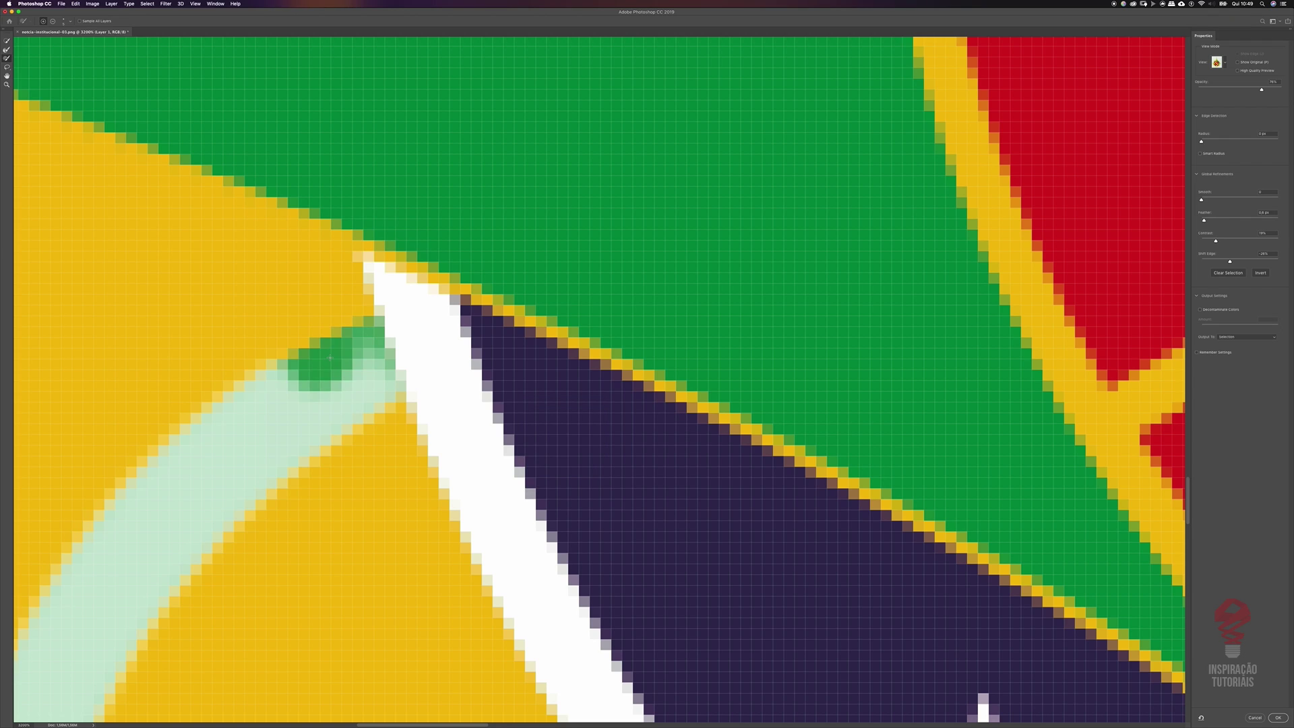
key(super+z)
alt+click(312, 372)
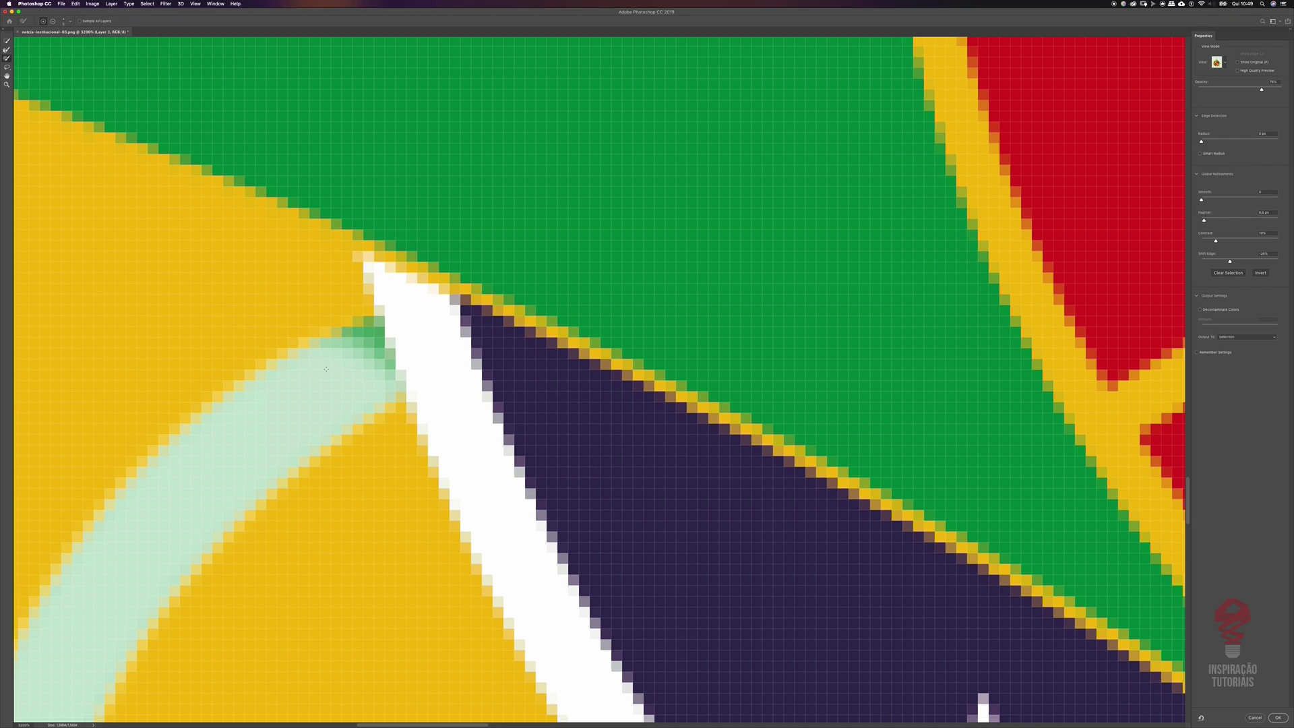
right_click(336, 380)
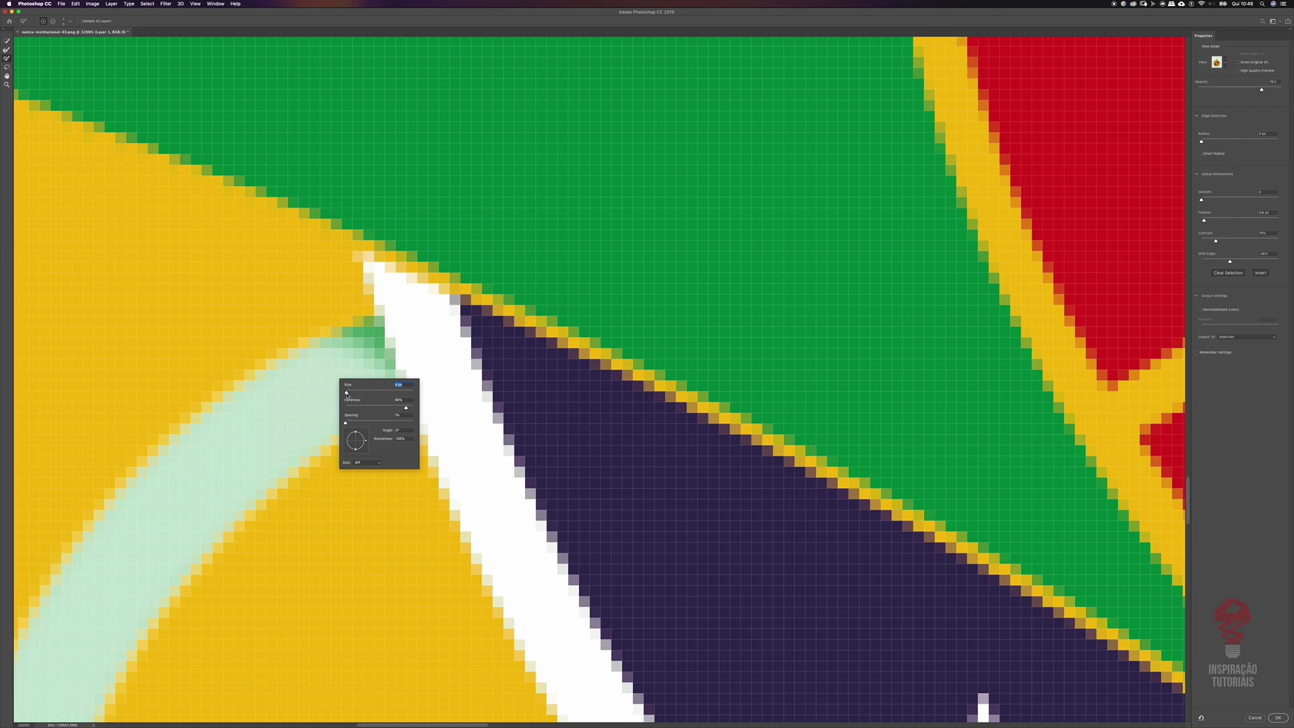
key(Return)
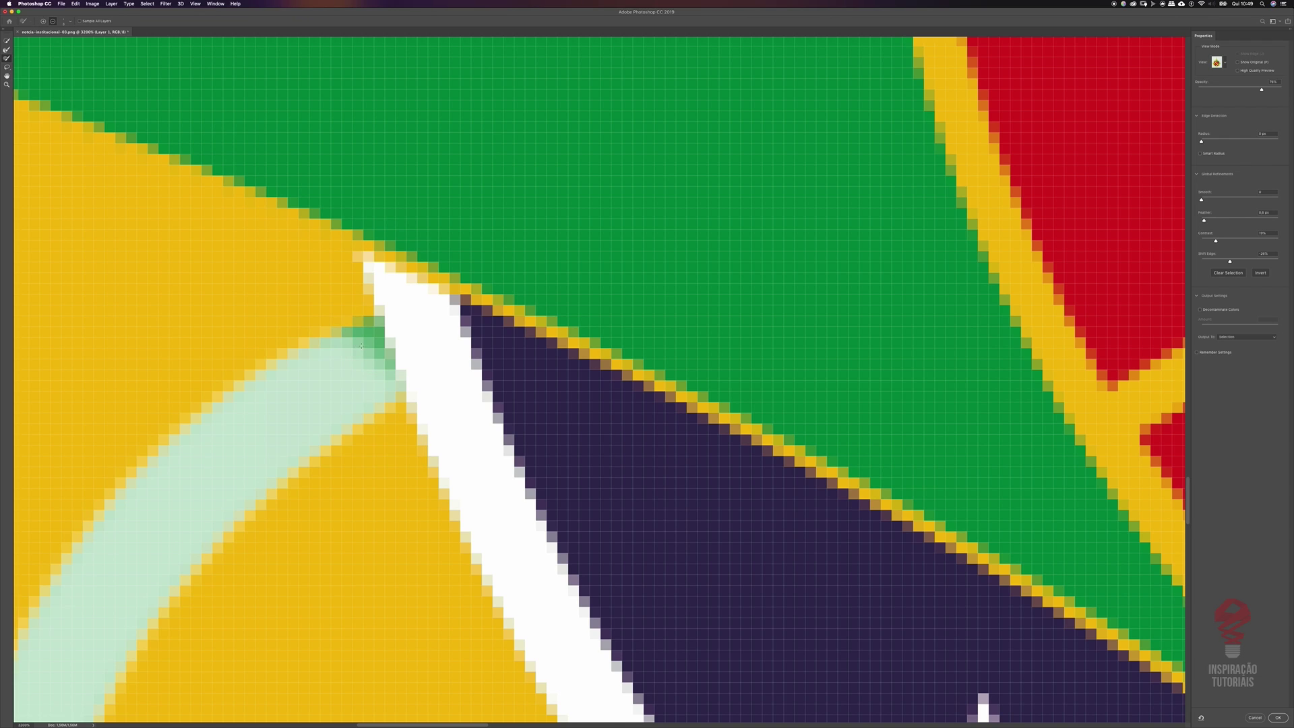
mouse_move(361, 346)
mouse_down()
mouse_move(333, 351)
mouse_move(382, 357)
mouse_move(387, 374)
mouse_up()
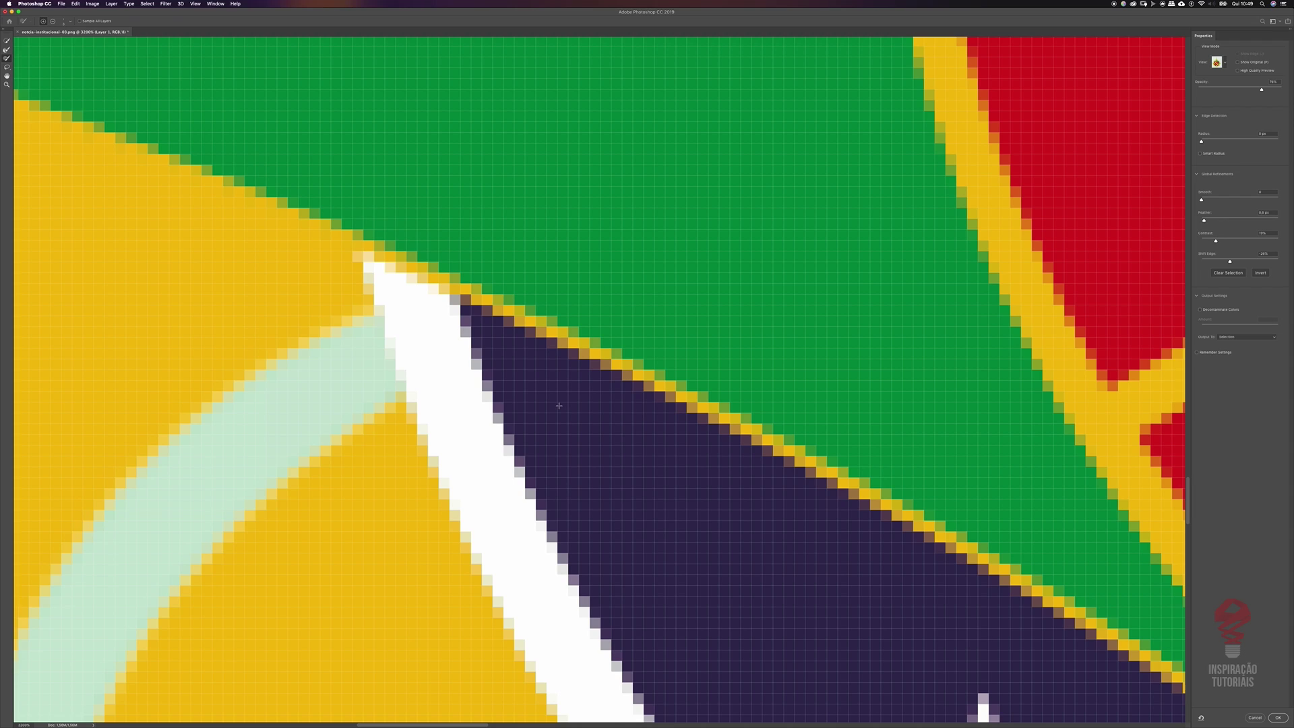
Apply the refined Select and Mask result as a selection of the whole emblem
key(super+minus)
key(super+minus)
key(super+minus)
key(super+minus)
key(super+minus)
key(super+minus)
key(super+minus)
key(super+minus)
key(super+minus)
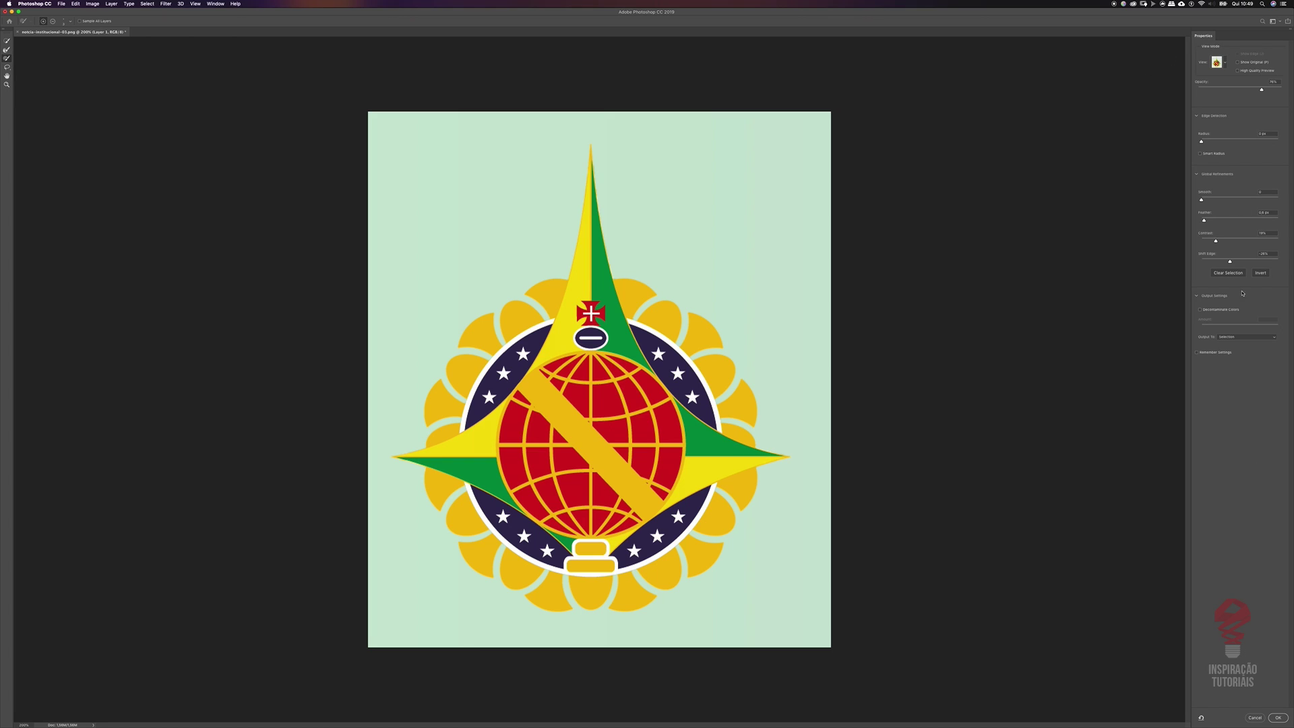
click(1279, 718)
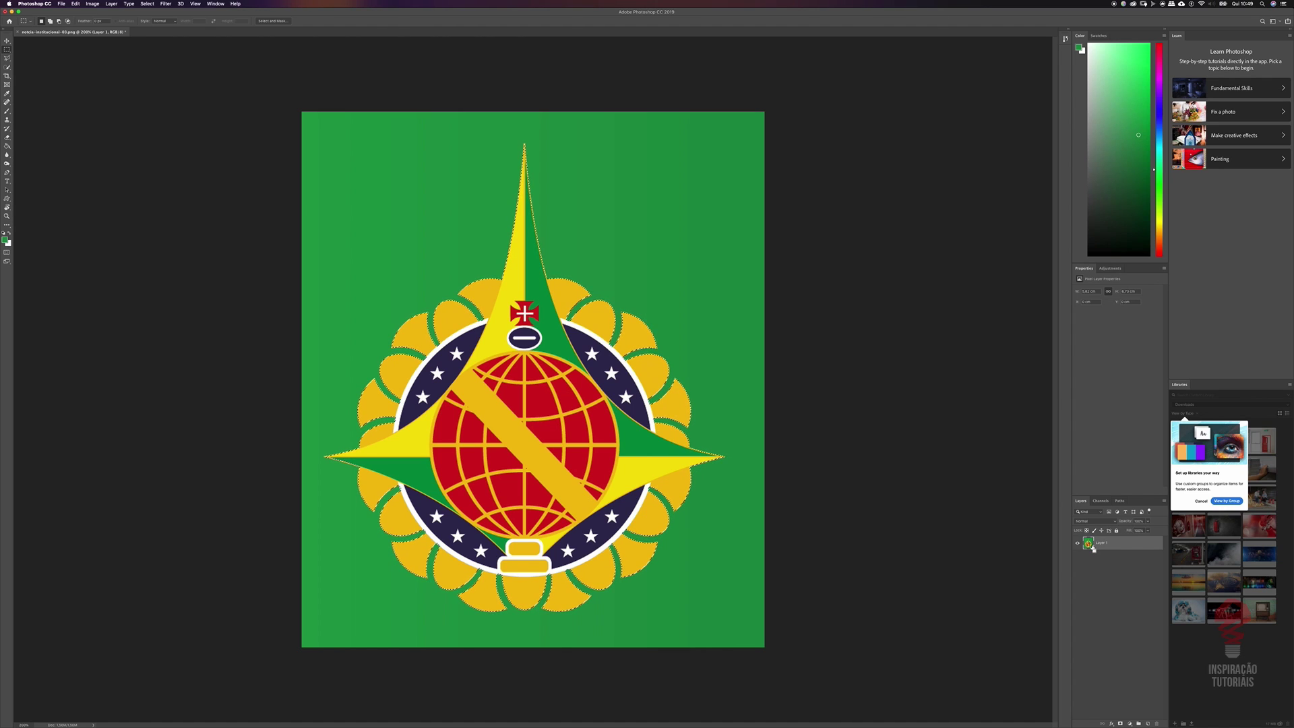
Copy the selected emblem to a new layer and hide the original green-background layer
key(ctrl+j)
click(1079, 556)
Shift the cut-out emblem slightly up and right, compare it with the original layer, and leave that layer selected but hidden
click(8, 41)
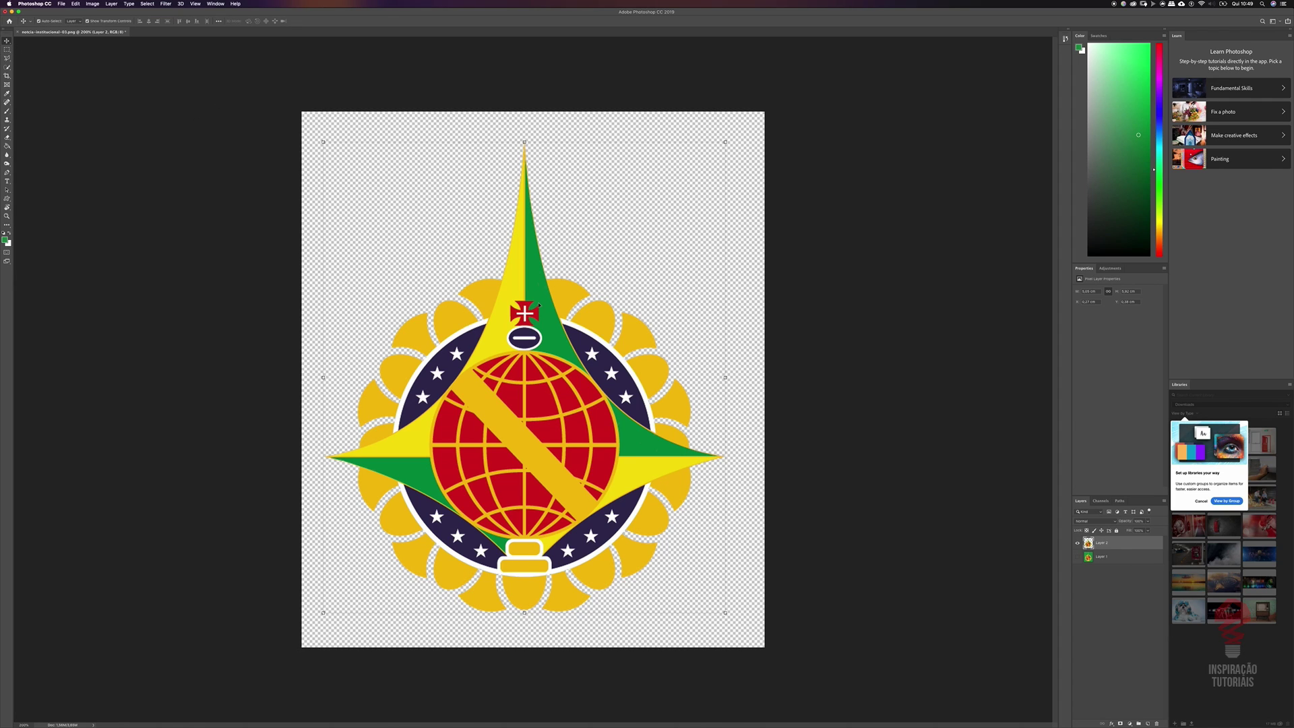
drag(538, 305, 547, 302)
click(1077, 556)
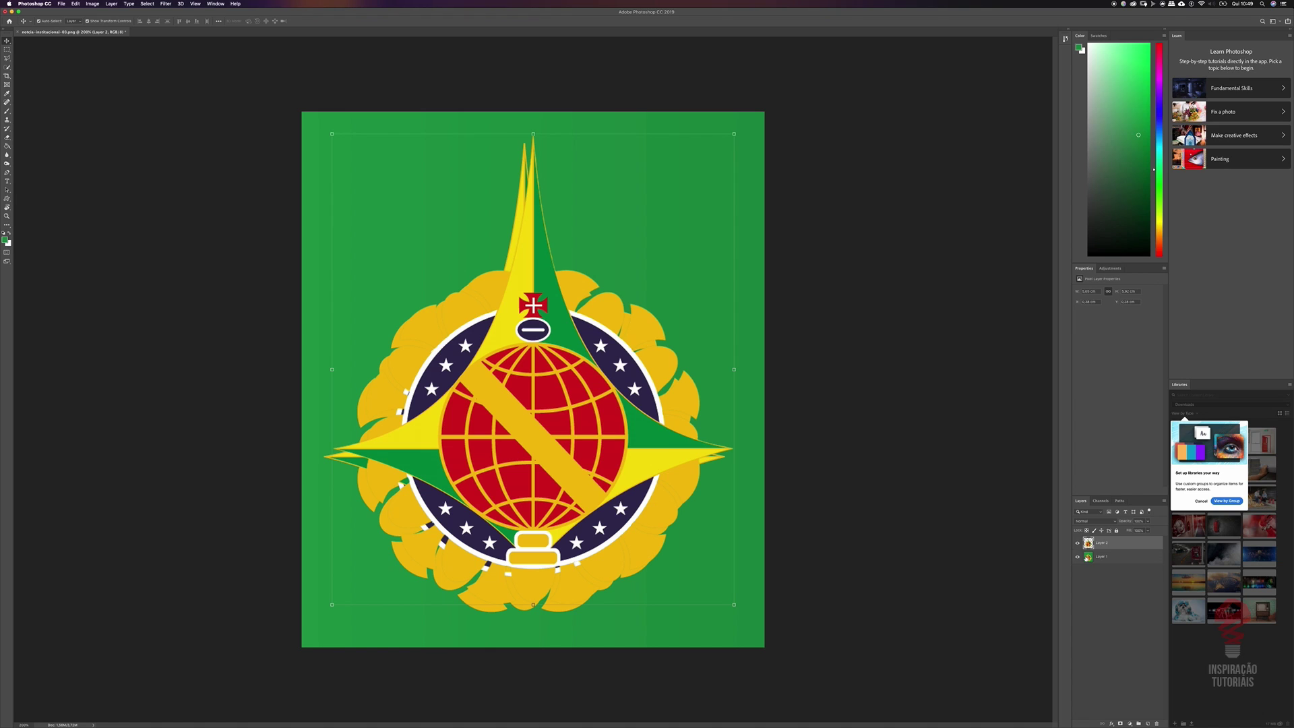
click(1088, 557)
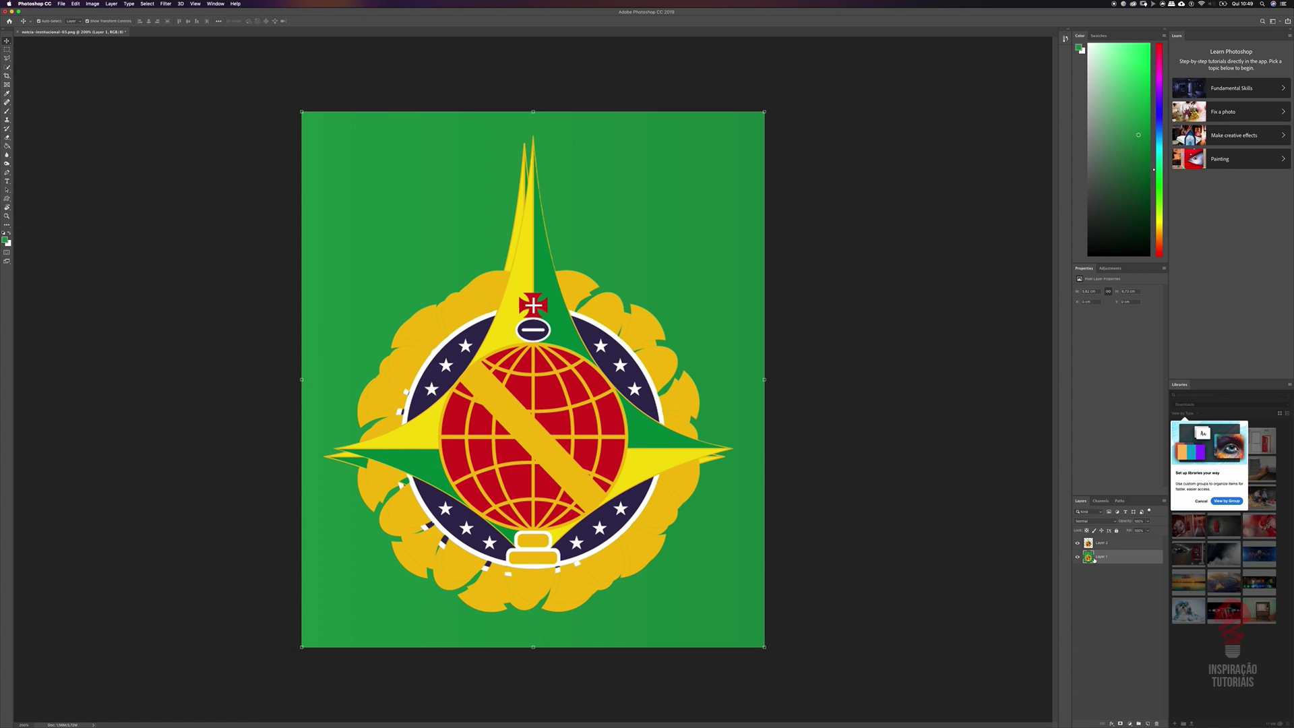
click(1076, 556)
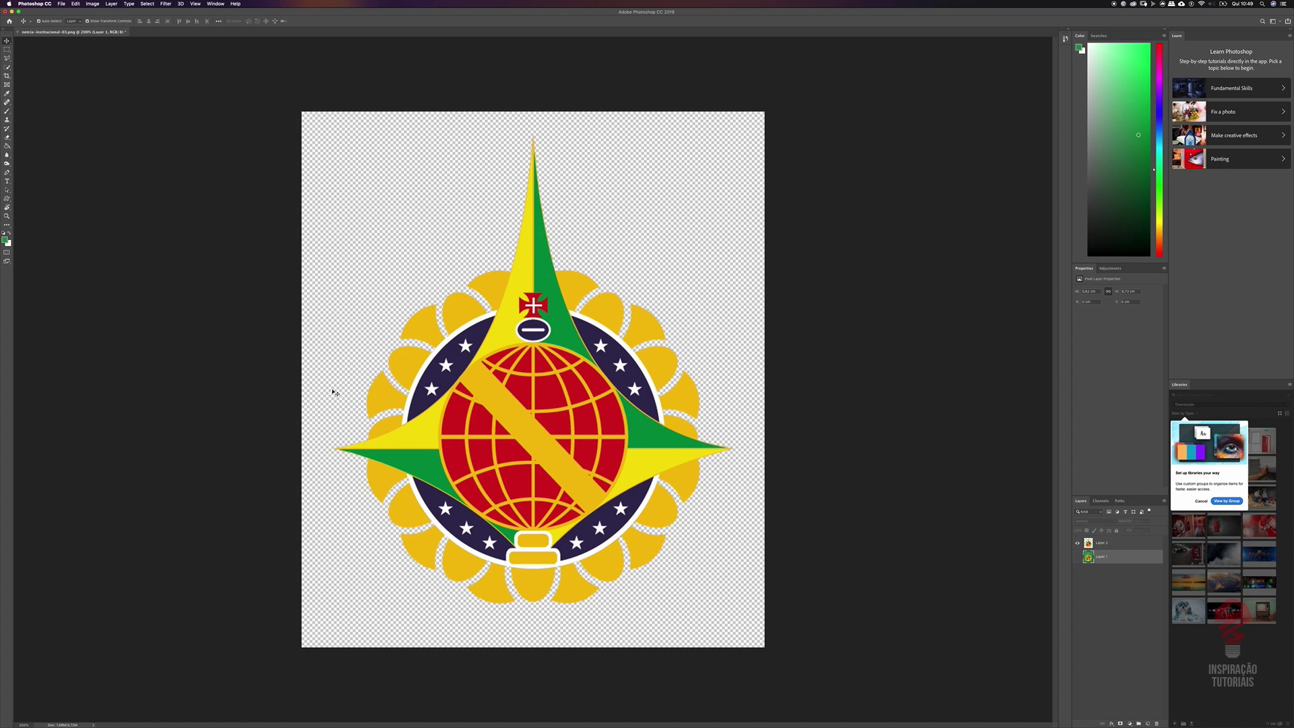
Add a new layer directly beneath the cut-out emblem and fill it with the green foreground colour
key(super+shift+alt+n)
click(6, 145)
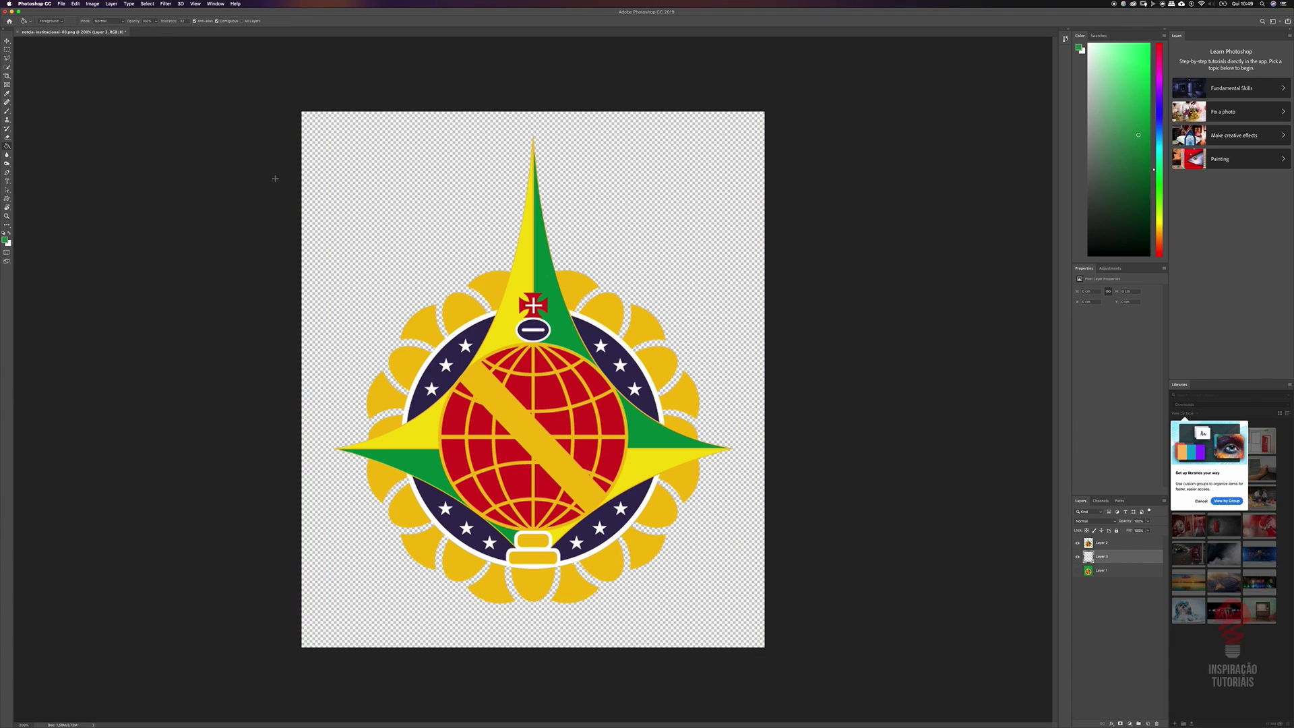
key(alt+BackSpace)
click(7, 41)
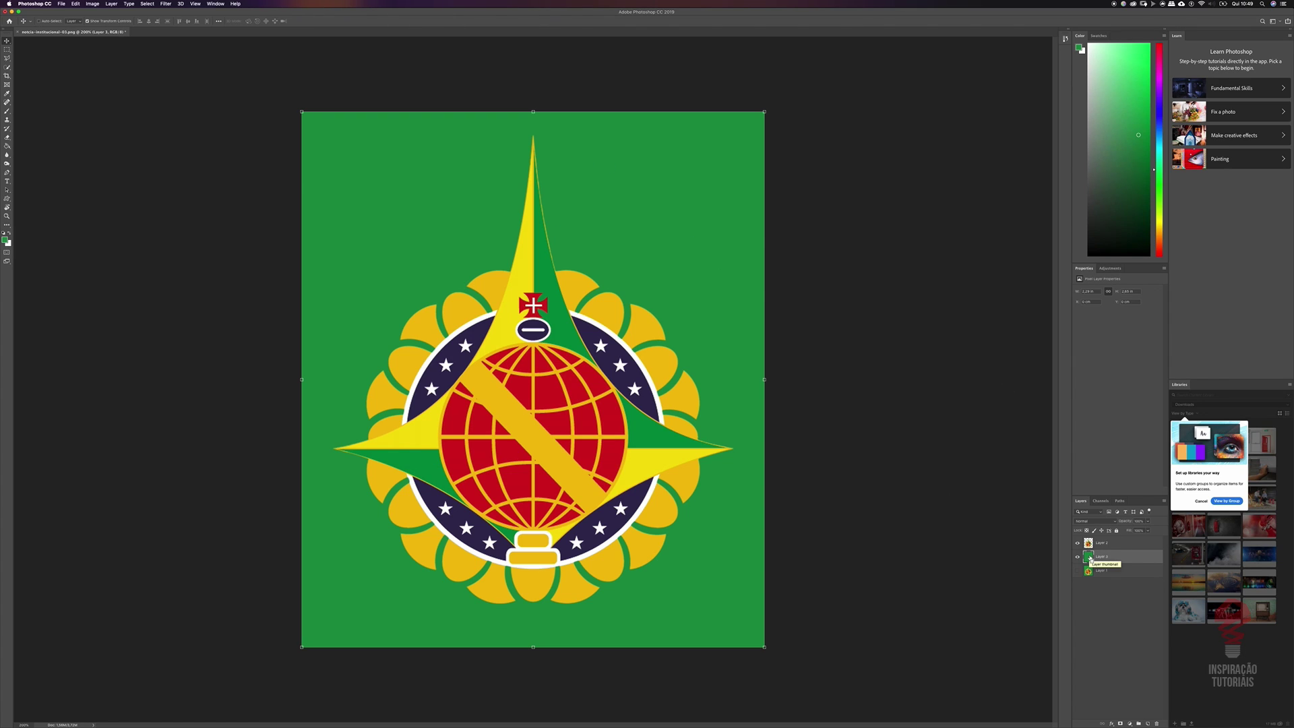
Turn the green backdrop layer black by setting its Hue/Saturation lightness to -100
key(super+u)
drag(825, 523, 795, 523)
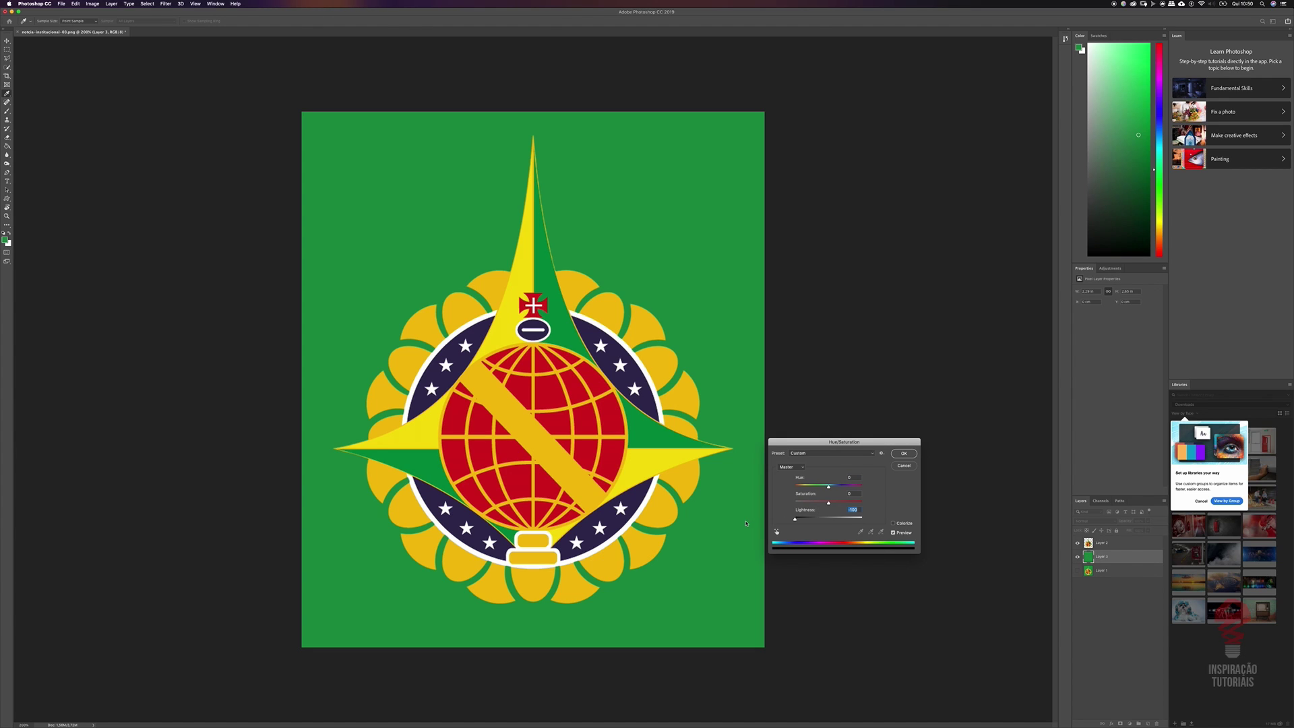
click(903, 453)
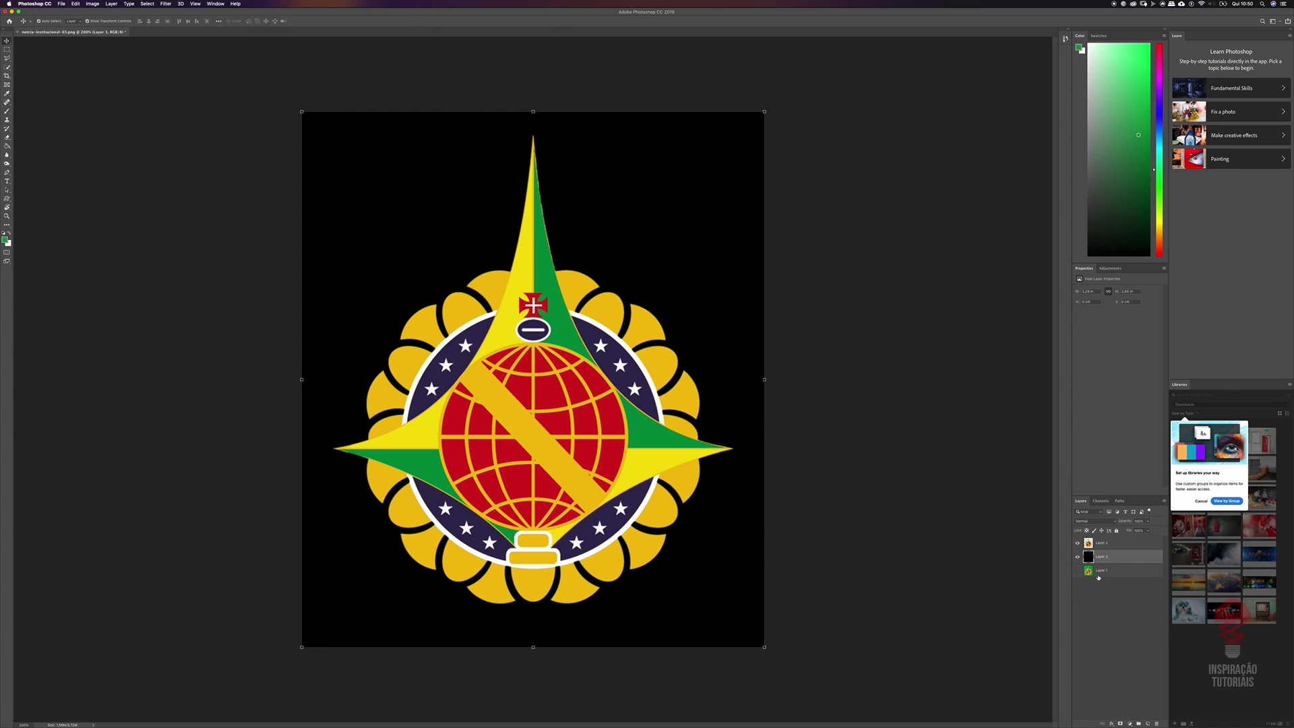
Invert the backdrop layer back and forth between white and black to compare the emblem on both
key(super+i)
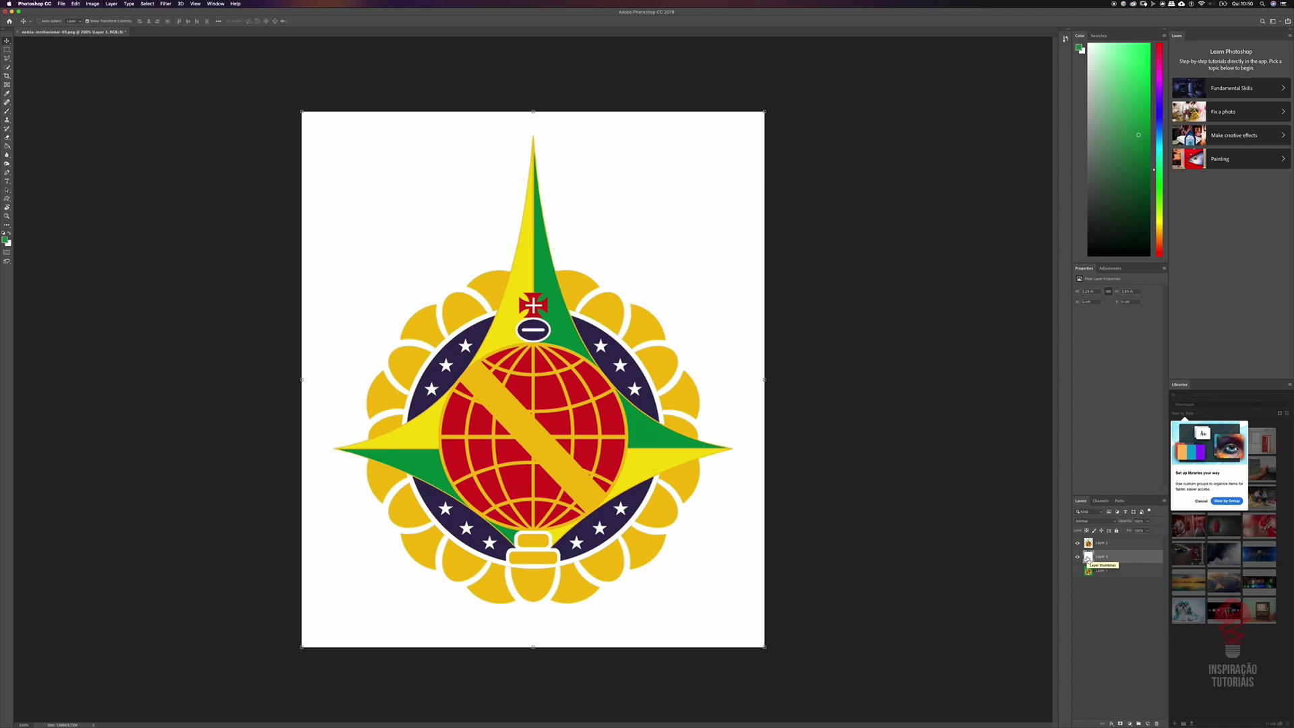
key(super+i)
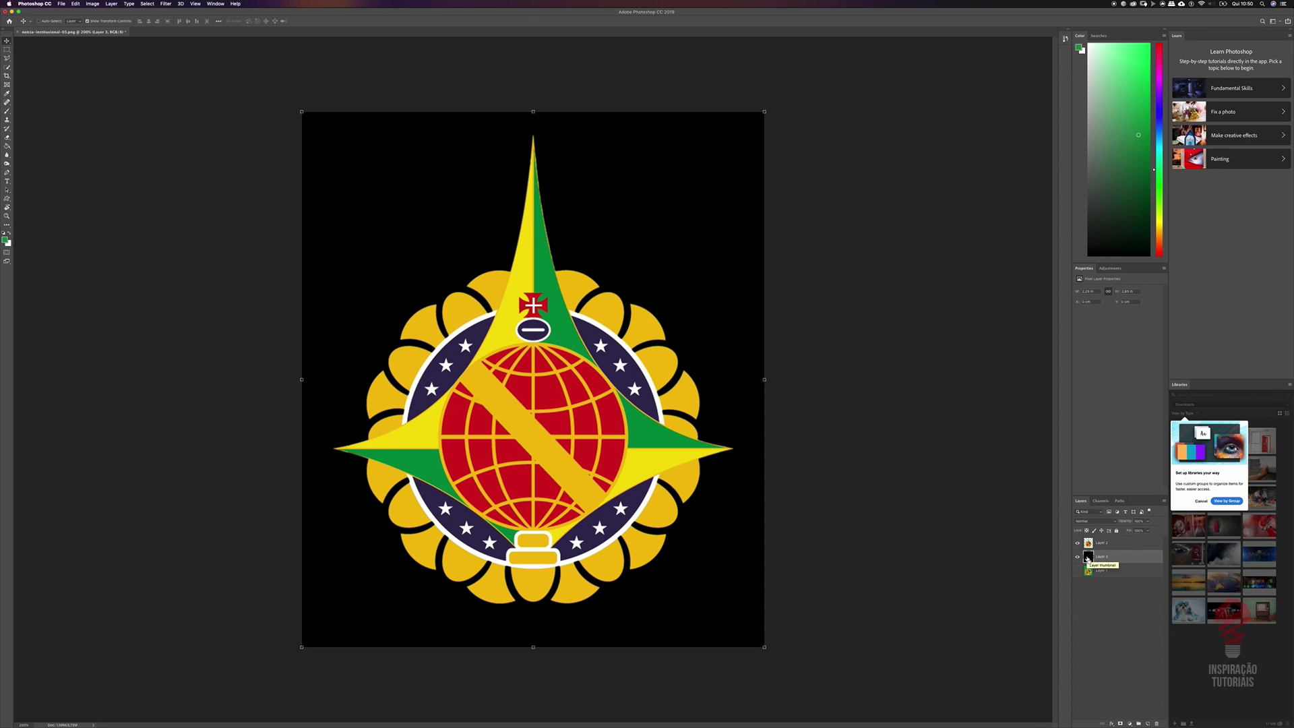
key(super+i)
key(super+i)
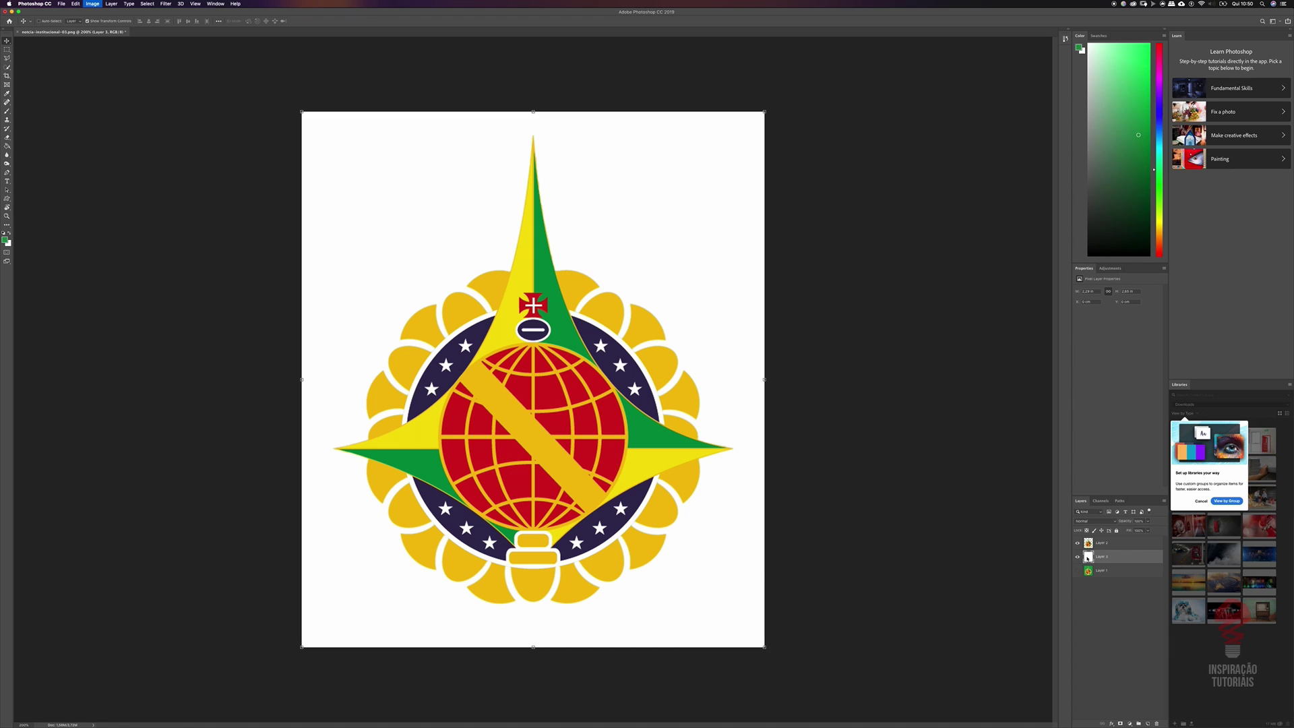
Examine the cut-out edges of the star's upper arm and the upper petals against the black backdrop
key(super+plus)
key(super+plus)
key(super+plus)
drag(627, 145, 636, 244)
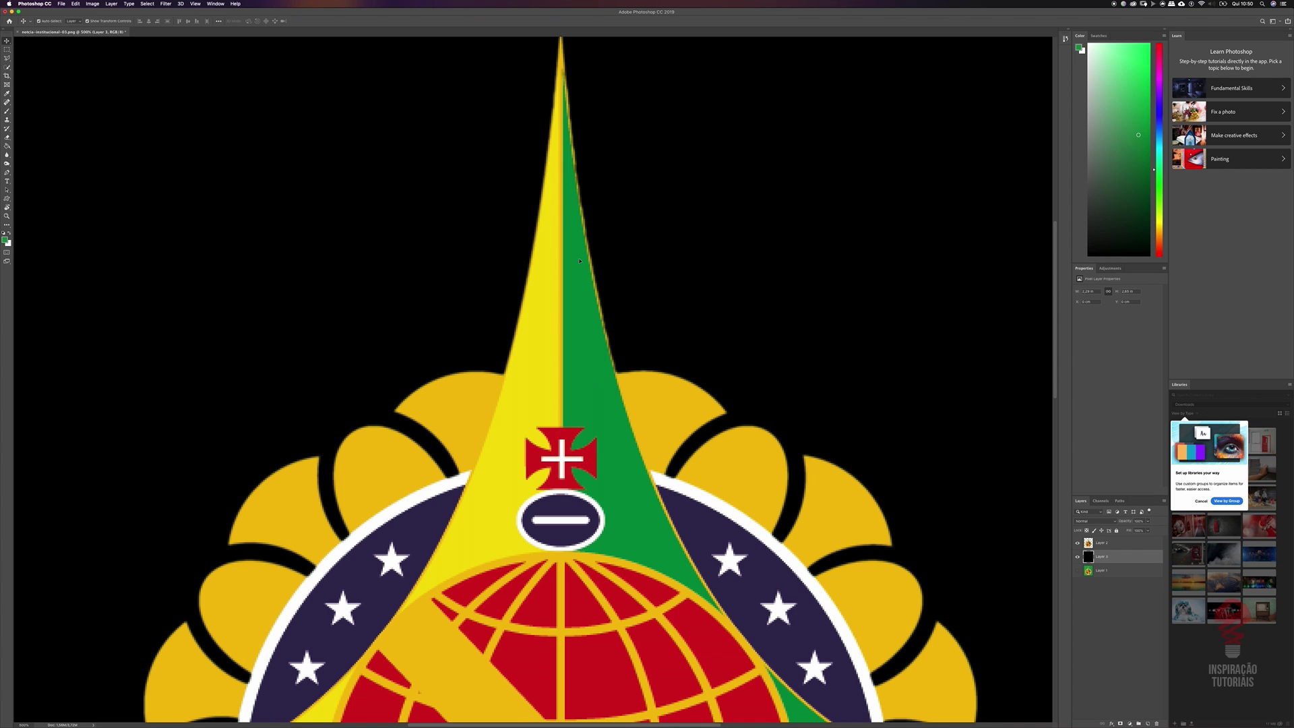
key(super+minus)
key(super+minus)
key(super+minus)
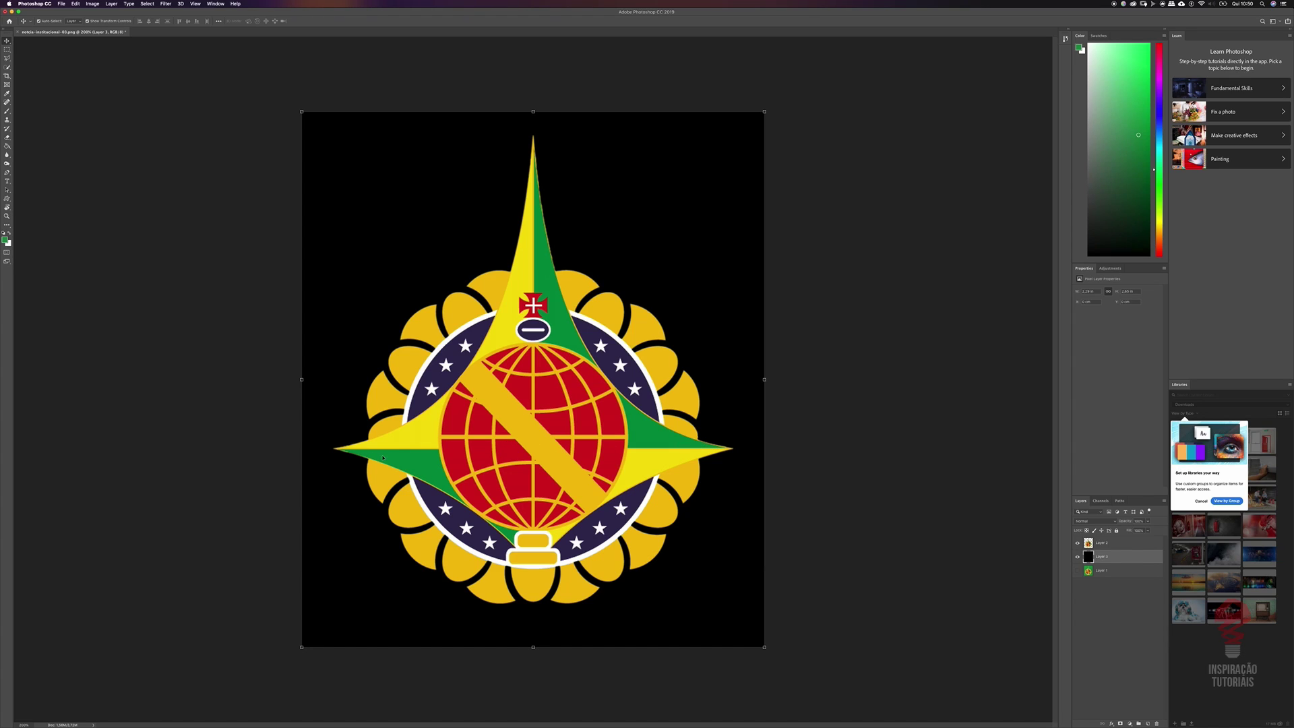
Examine the globe and the star's left arm against black, and finish with the whole emblem in view
key(super+plus)
key(super+plus)
key(super+plus)
key(super+plus)
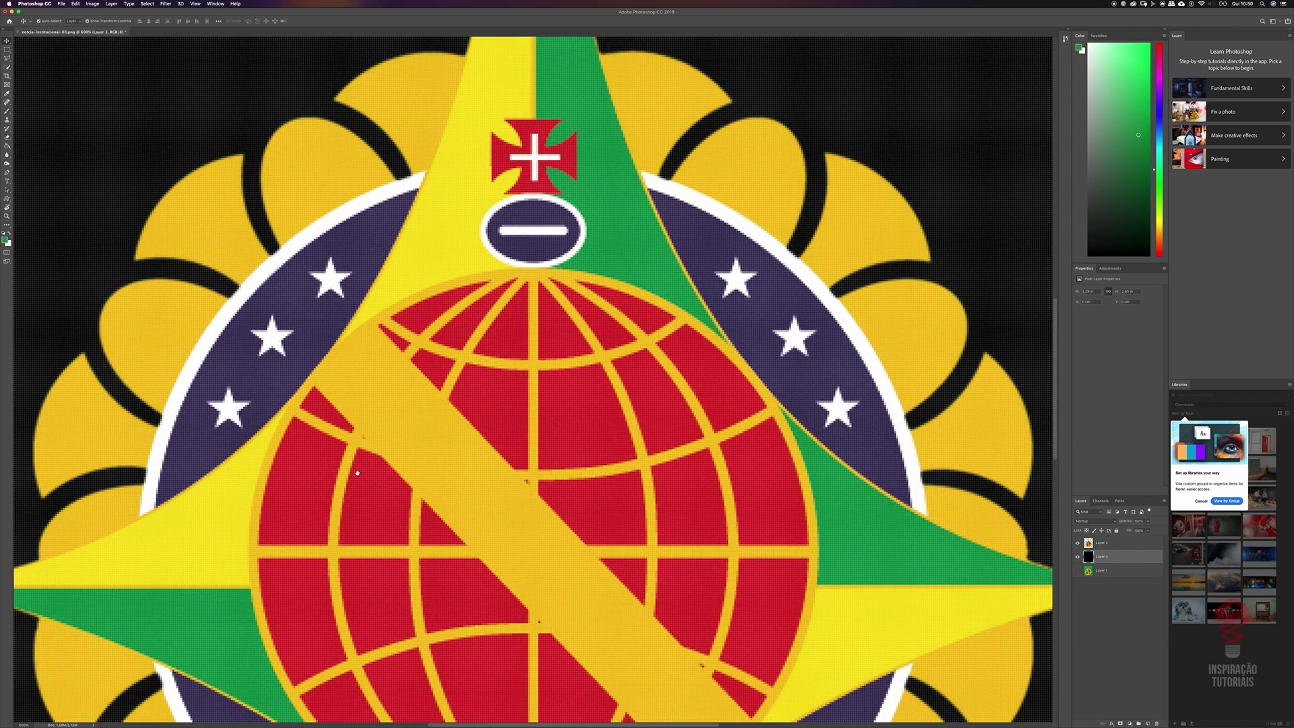
drag(212, 541, 500, 414)
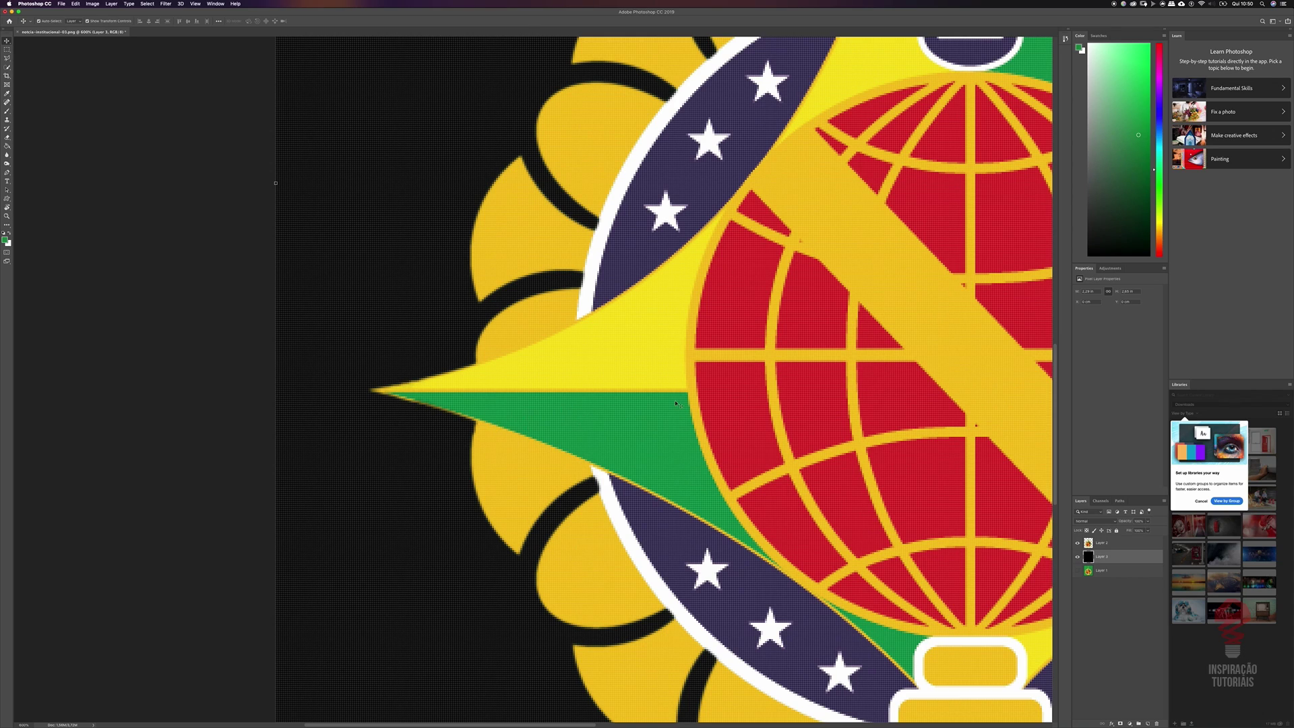
key(super+minus)
key(super+minus)
key(super+minus)
key(super+minus)
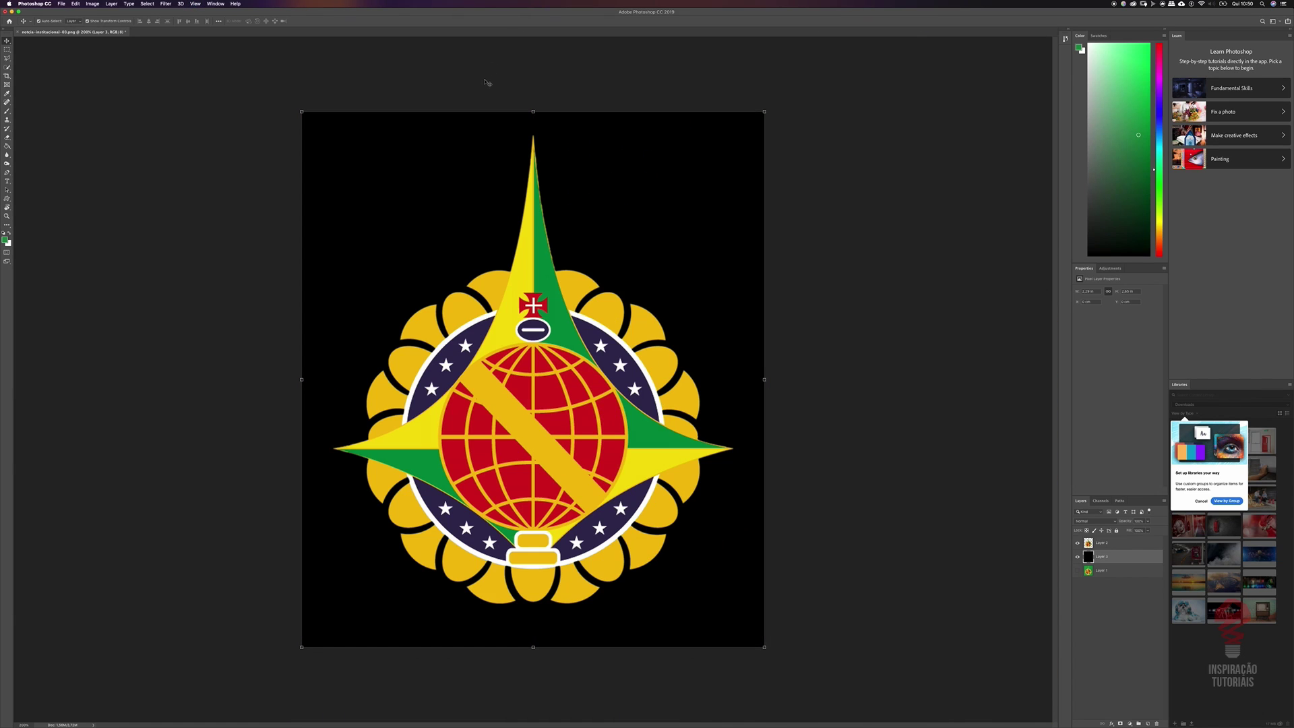